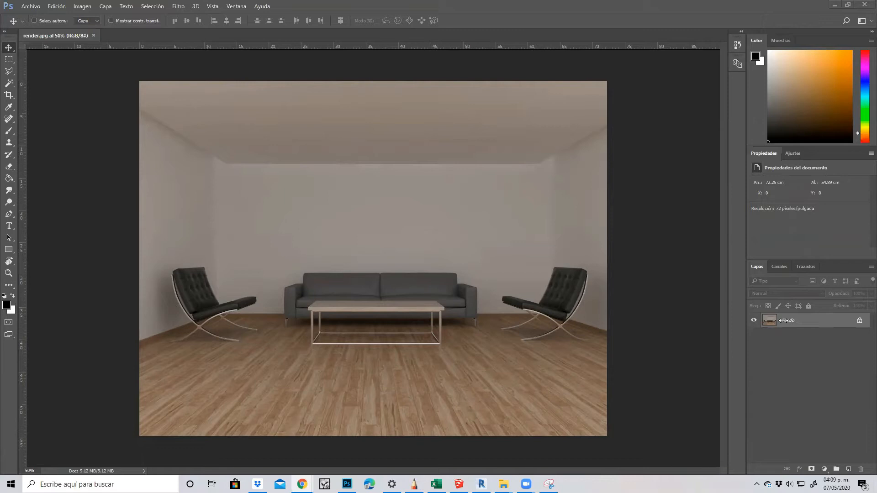
- Duplicate the Fondo layer and apply Brillo/contraste to the copy with Brillo 57 and Contraste 36
click(837, 379)
drag(805, 325, 849, 468)
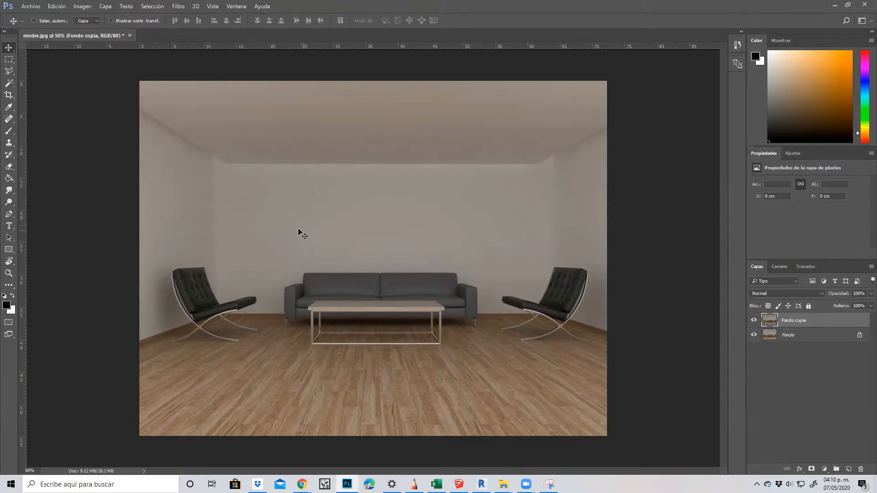
click(83, 7)
mouse_move(89, 31)
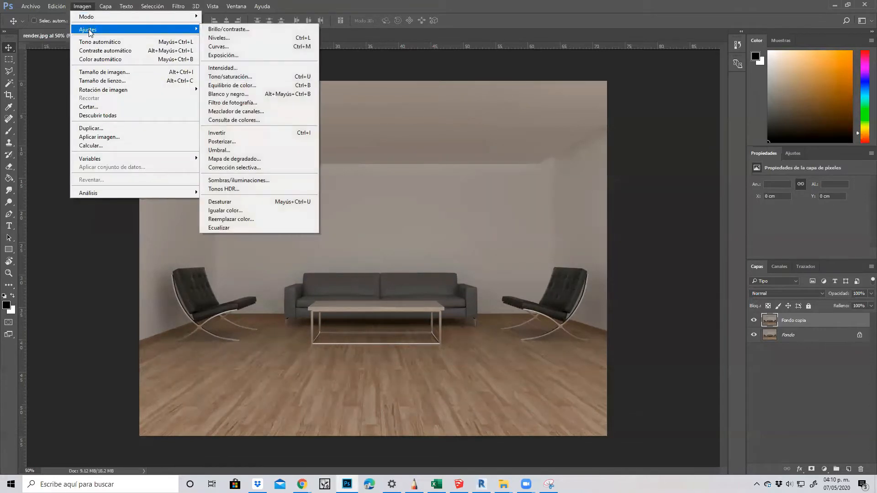
click(236, 31)
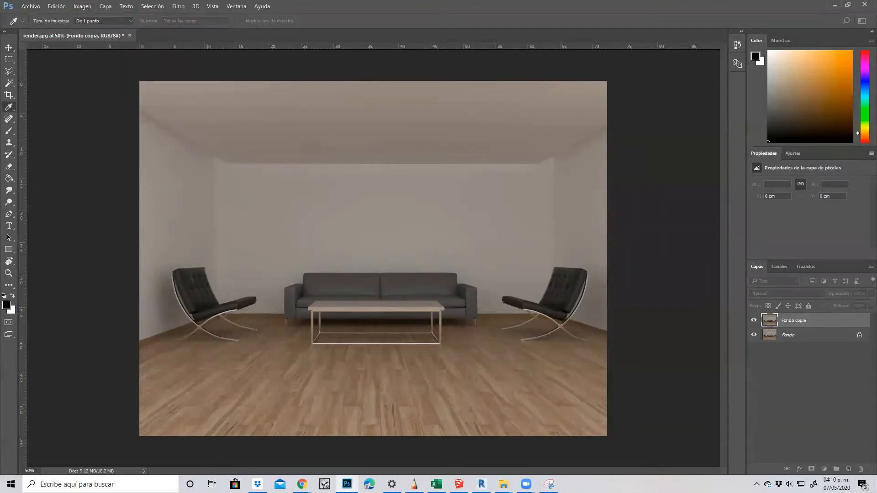
drag(348, 167, 408, 173)
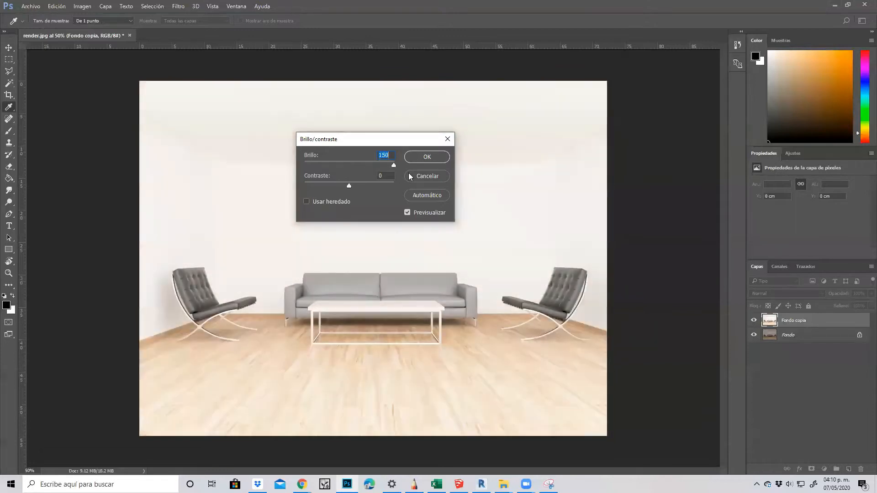
drag(393, 165, 397, 190)
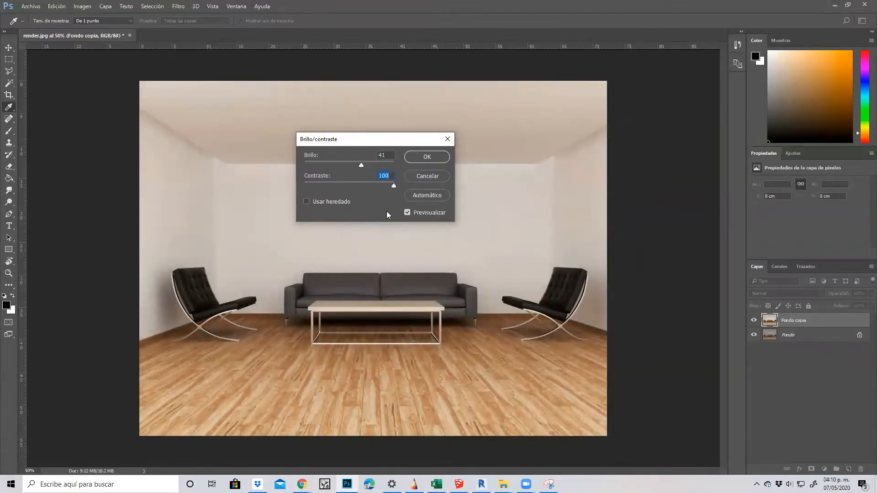
drag(393, 185, 366, 166)
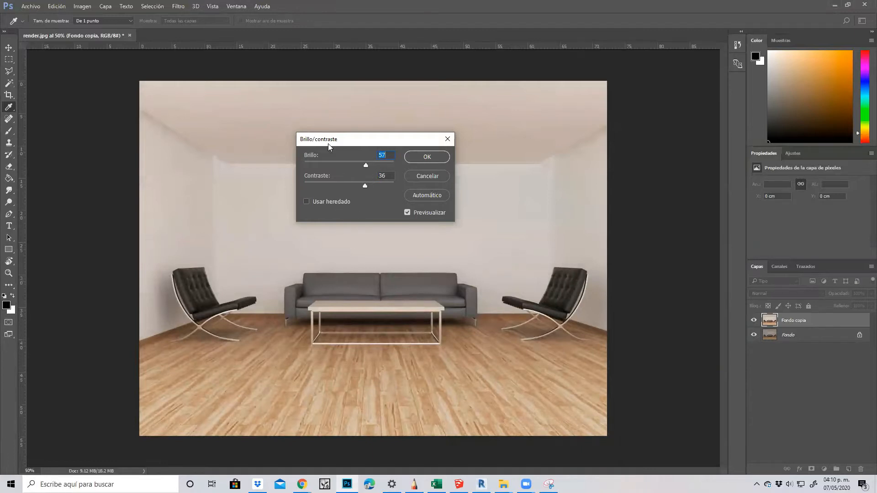
drag(342, 139, 434, 71)
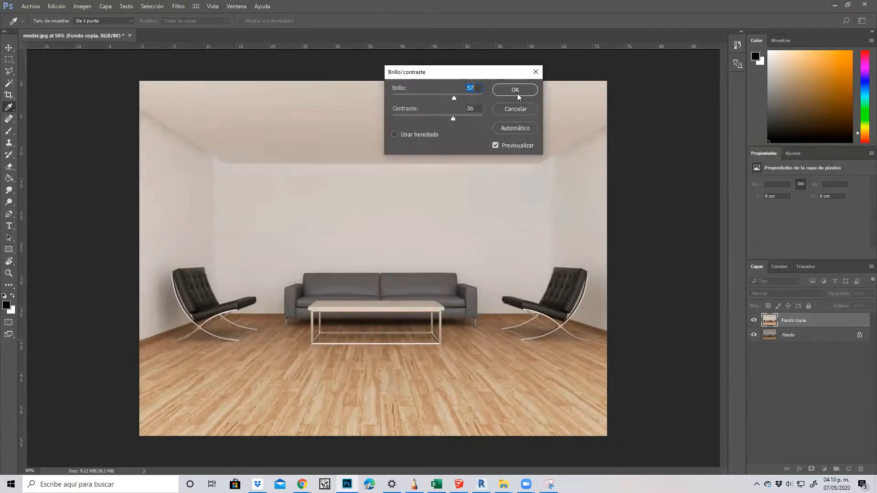
click(517, 89)
key(v)
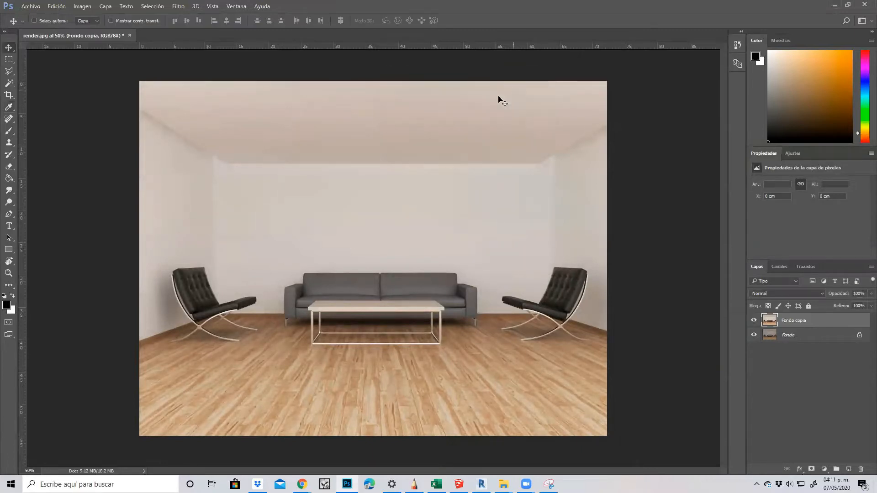
click(86, 7)
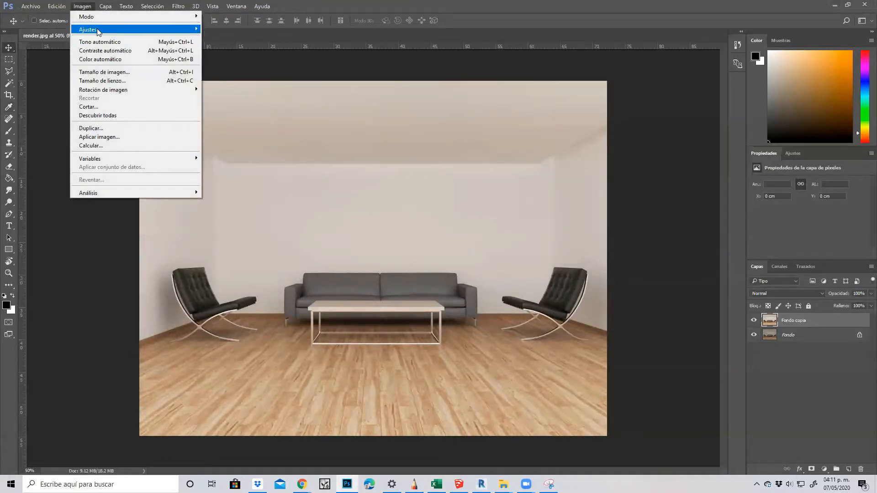
mouse_move(99, 30)
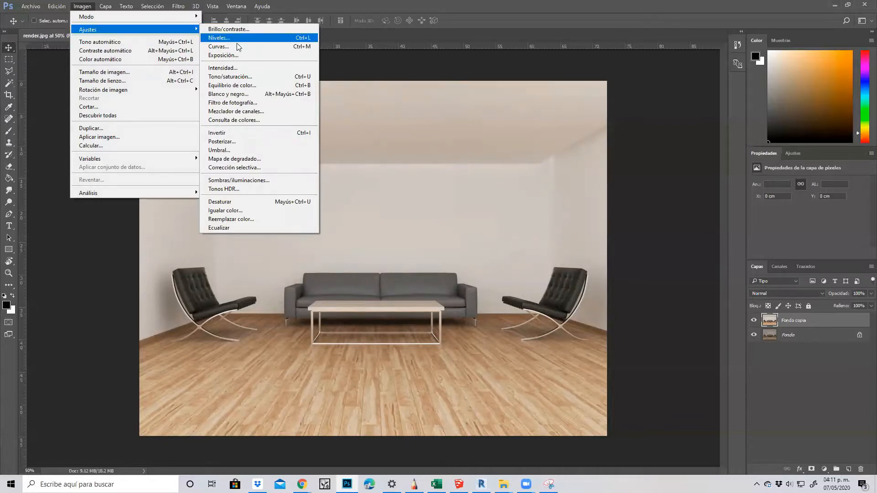
click(251, 80)
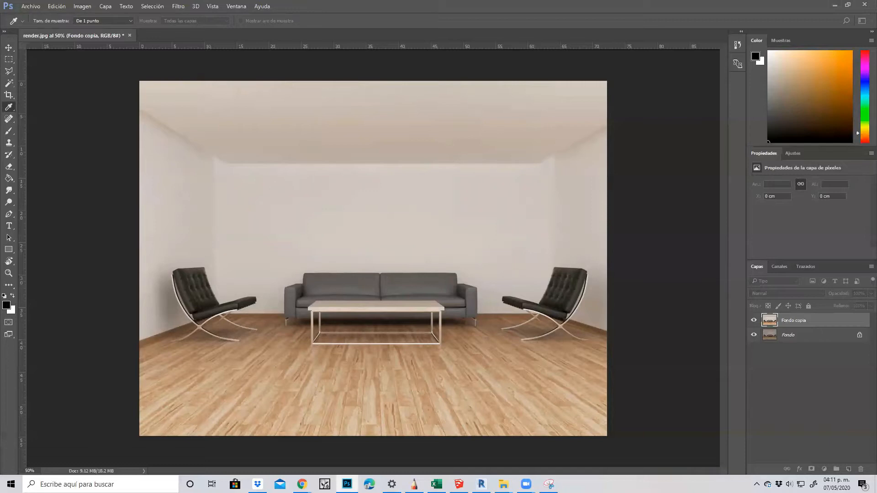
mouse_move(581, 146)
mouse_down()
mouse_move(610, 147)
mouse_move(575, 152)
mouse_move(604, 126)
mouse_move(629, 126)
mouse_move(586, 131)
mouse_up()
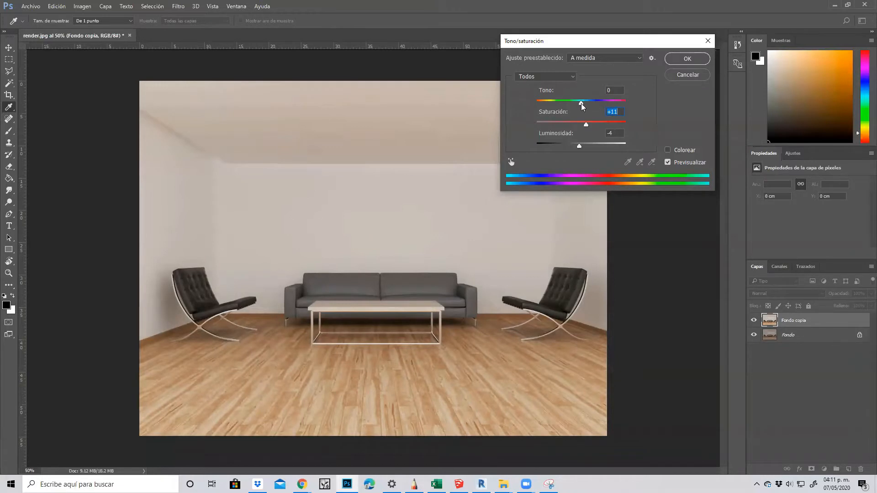
drag(581, 102, 563, 113)
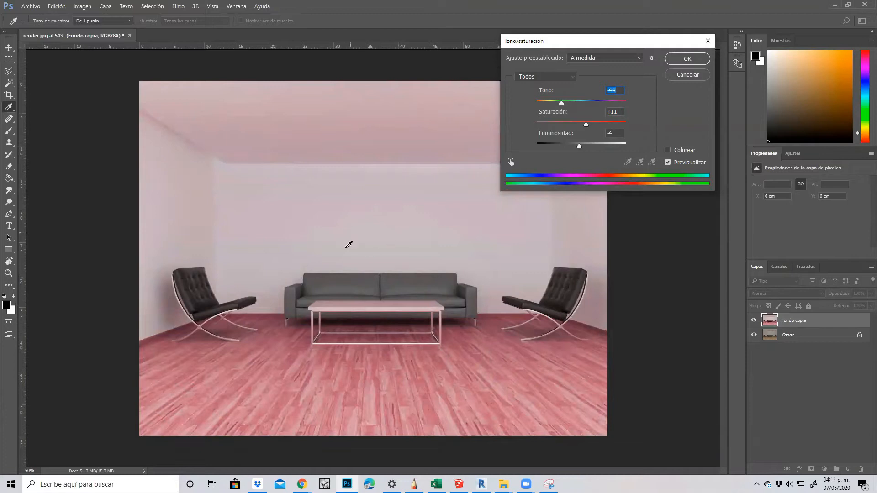
drag(562, 103, 587, 103)
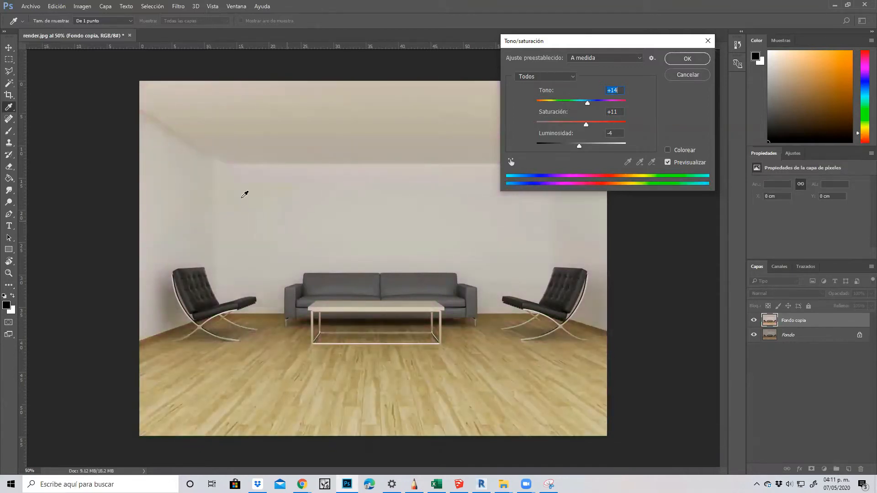
click(629, 58)
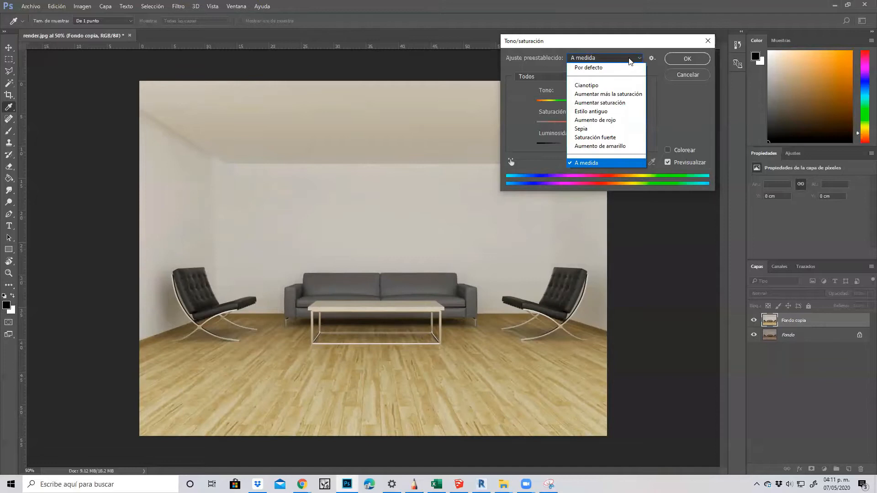
click(598, 130)
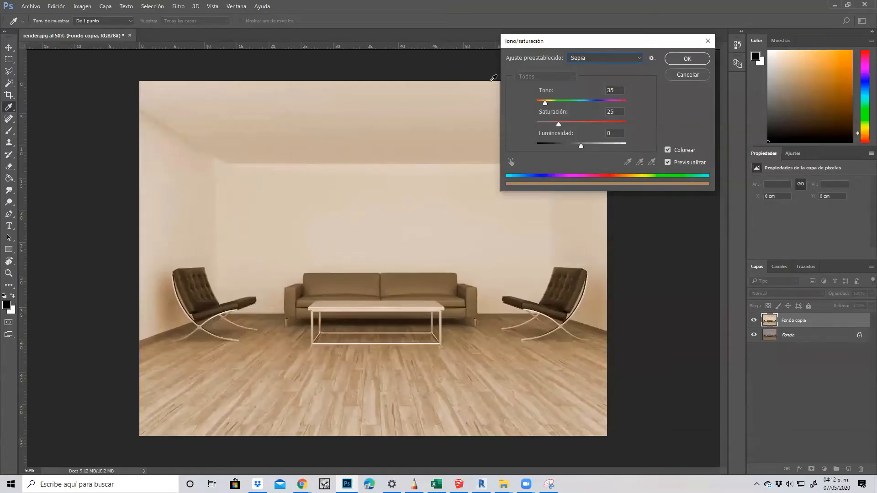
click(597, 63)
click(615, 94)
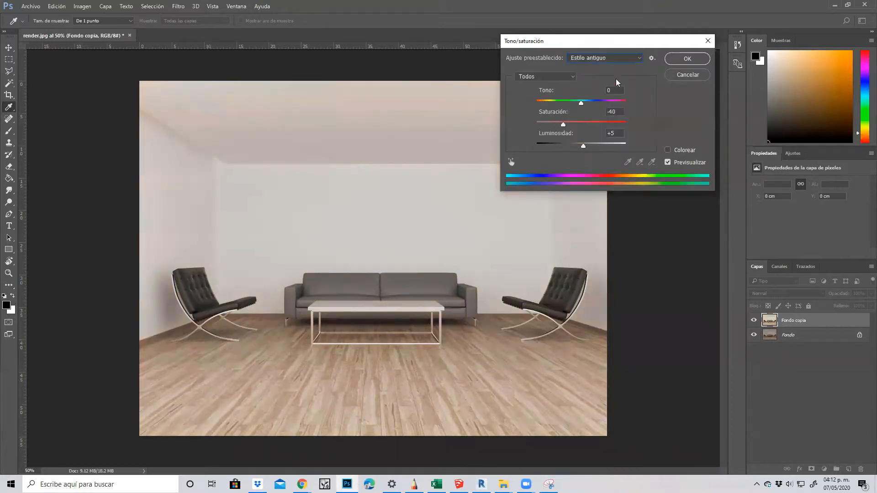
click(565, 124)
drag(565, 125, 560, 125)
click(684, 74)
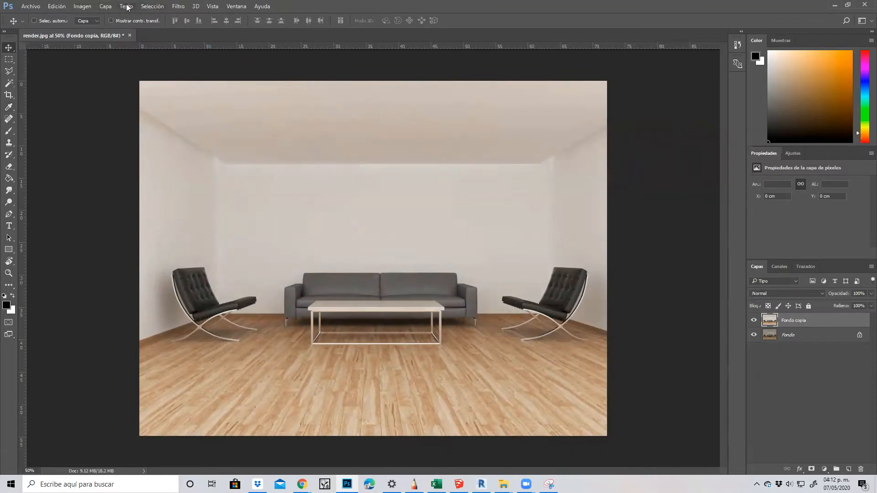
- Apply Equilibrio de color to the midtones of Fondo copia, shifting them towards cyan and slightly towards blue
click(82, 6)
mouse_move(84, 30)
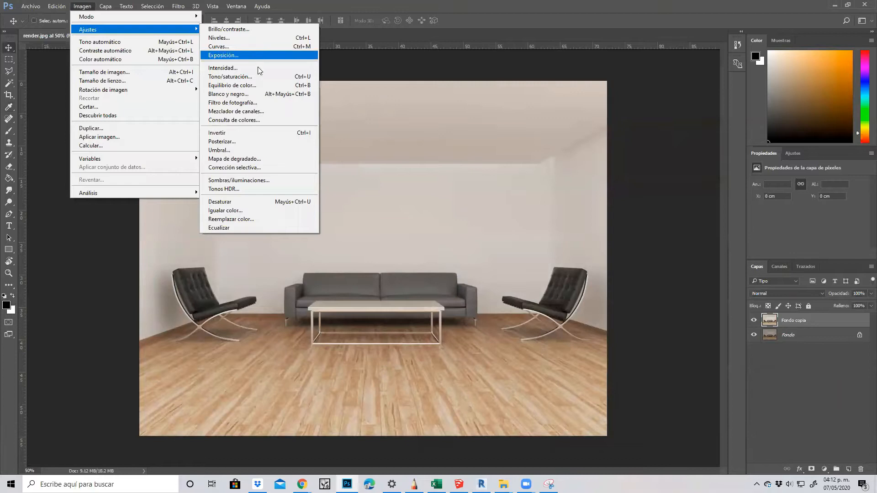
click(257, 85)
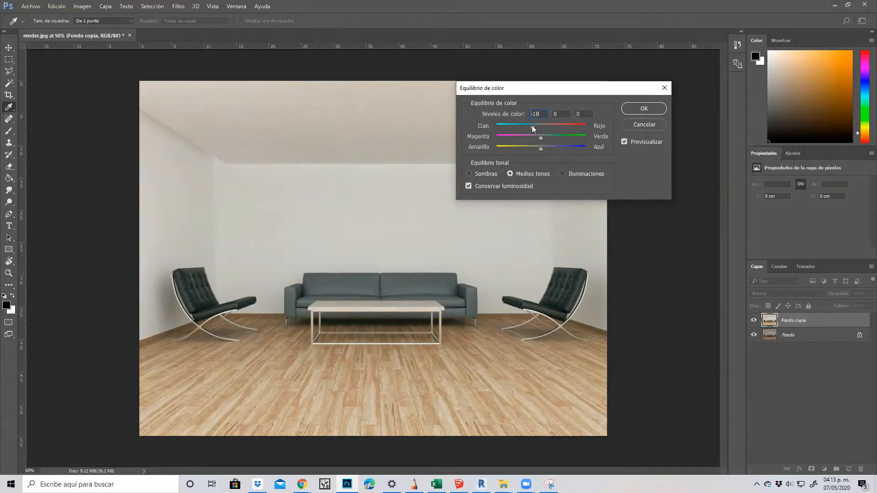
mouse_move(536, 126)
mouse_down()
mouse_move(488, 124)
mouse_move(518, 127)
mouse_up()
drag(540, 149, 545, 149)
key(v)
click(658, 110)
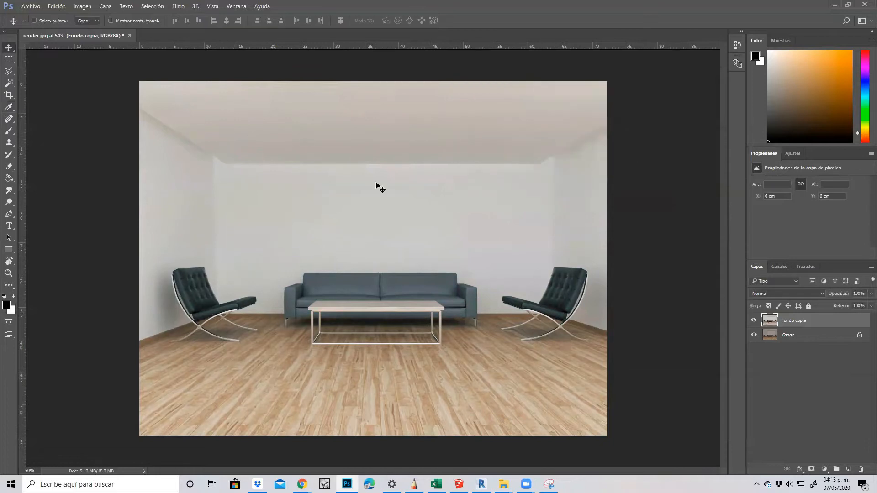
- Toggle the visibility of Fondo copia to compare the adjusted render with the original
click(754, 321)
click(756, 322)
click(756, 322)
click(756, 322)
- Open the Reducir ruido filter for Fondo copia and raise its Intensidad to 10
click(177, 7)
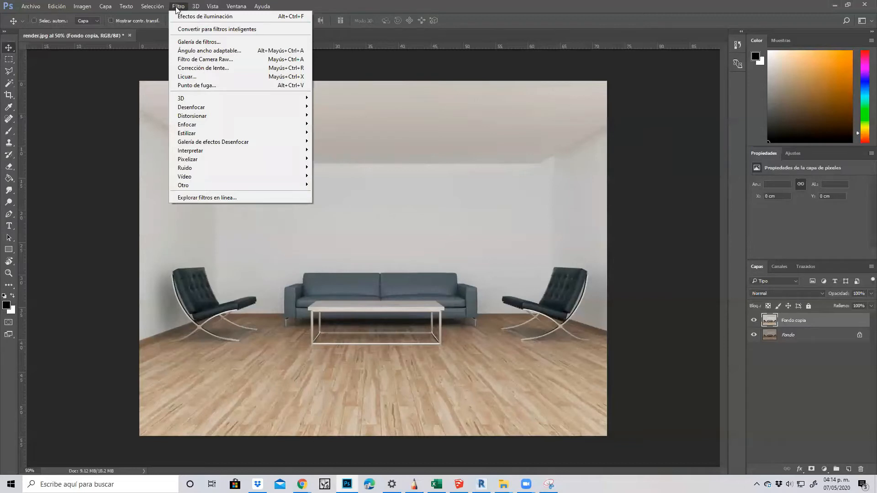
mouse_move(213, 109)
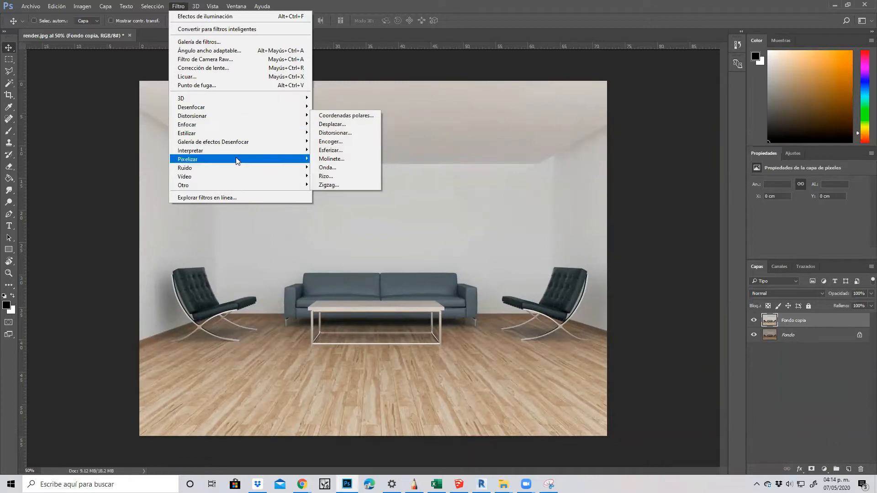
mouse_move(245, 172)
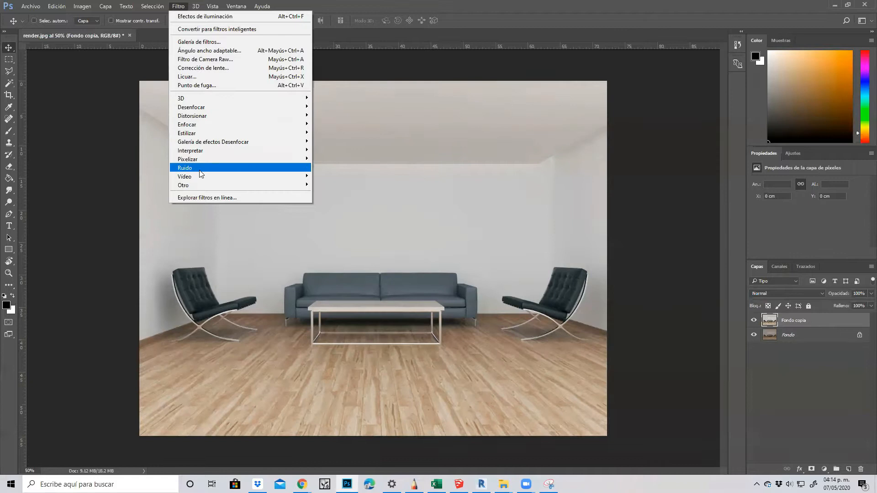
click(341, 202)
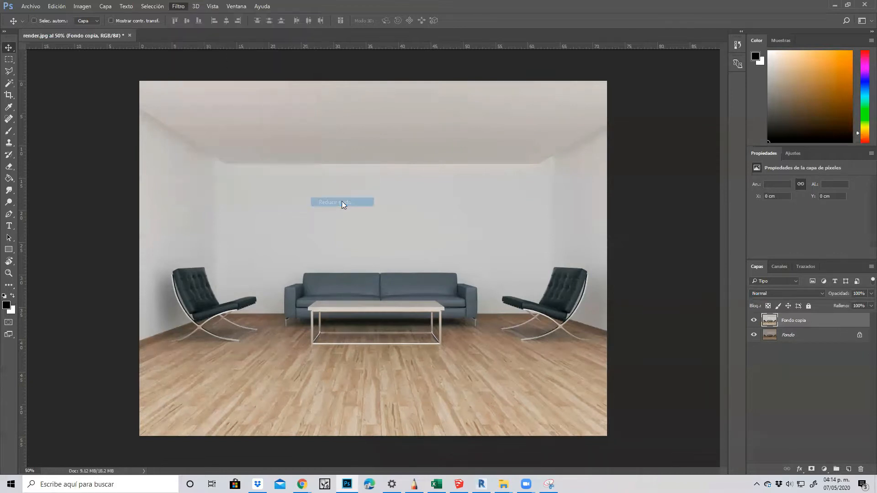
drag(420, 221, 476, 233)
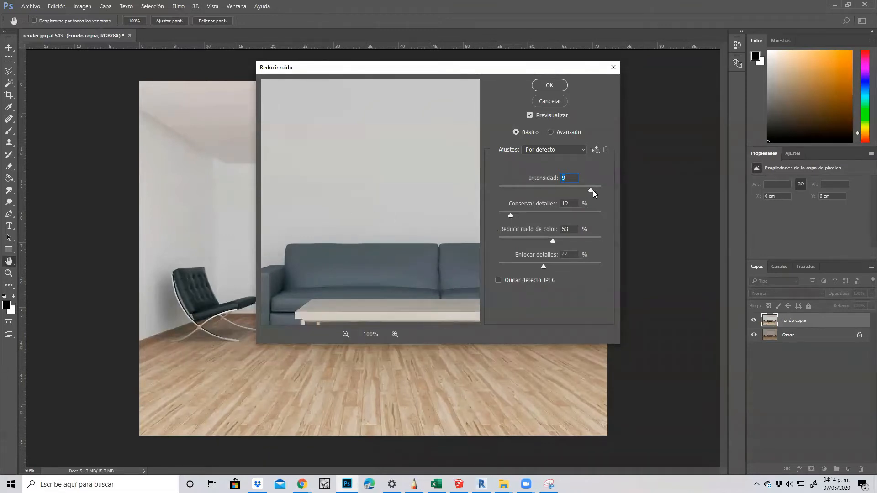
drag(323, 257, 396, 185)
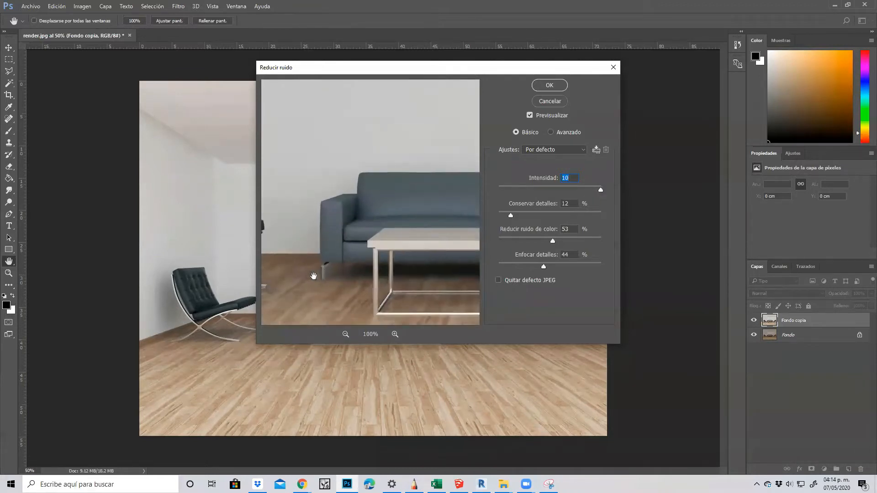
drag(328, 296, 365, 225)
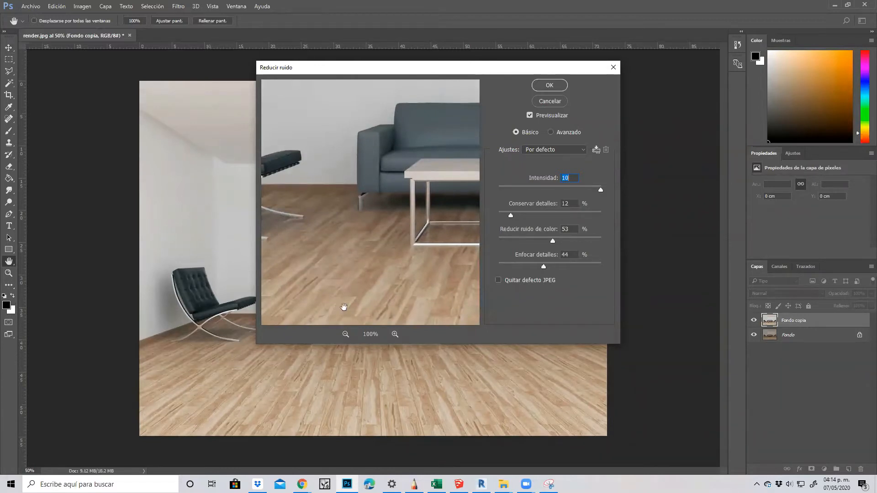
drag(368, 298, 434, 221)
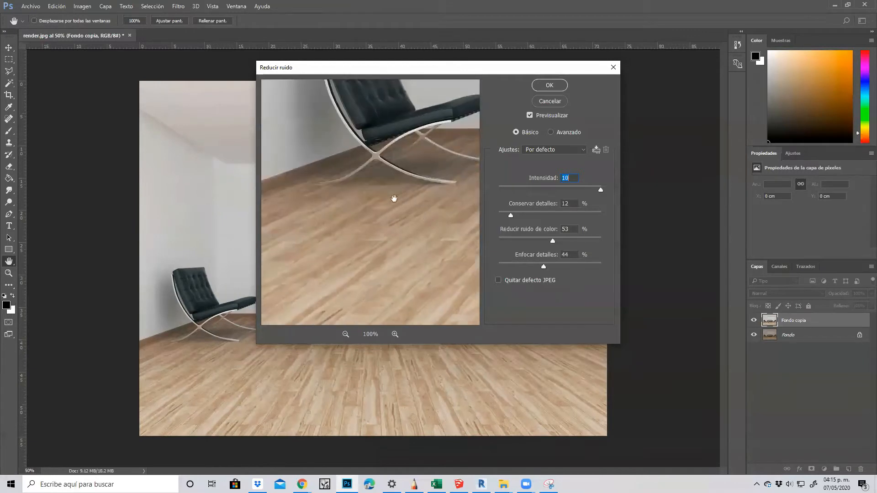
drag(354, 182, 364, 268)
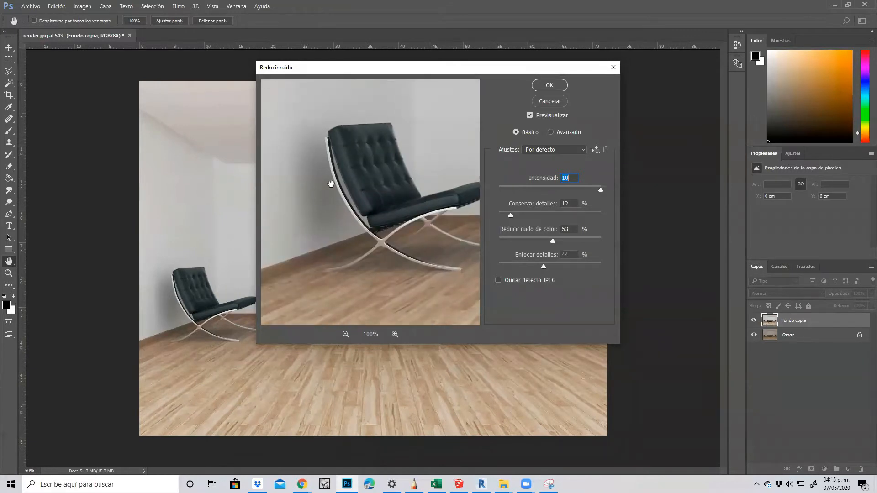
- Test lower noise reduction strengths against the enlarged chair preview and set Intensidad to 9
drag(600, 188, 493, 191)
click(394, 334)
drag(345, 237, 450, 260)
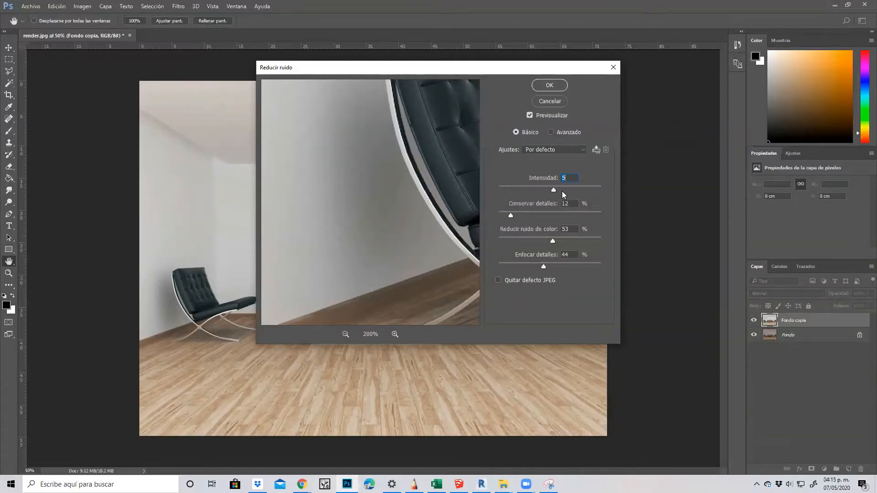
drag(590, 191, 587, 191)
drag(593, 190, 598, 190)
- Set Conservar detalles to 48% and Reducir ruido de color to 43% in the noise reduction filter
drag(552, 241, 568, 241)
drag(512, 215, 517, 215)
drag(544, 215, 579, 219)
drag(586, 213, 553, 216)
drag(568, 242, 586, 244)
drag(585, 239, 543, 239)
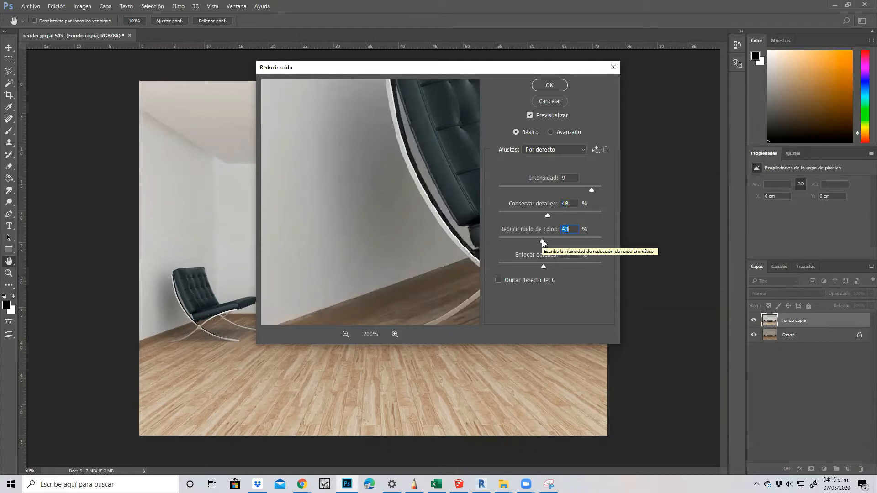
- Set Enfocar detalles to 80% and check its effect on the chair's backrest in the preview
drag(544, 267, 581, 266)
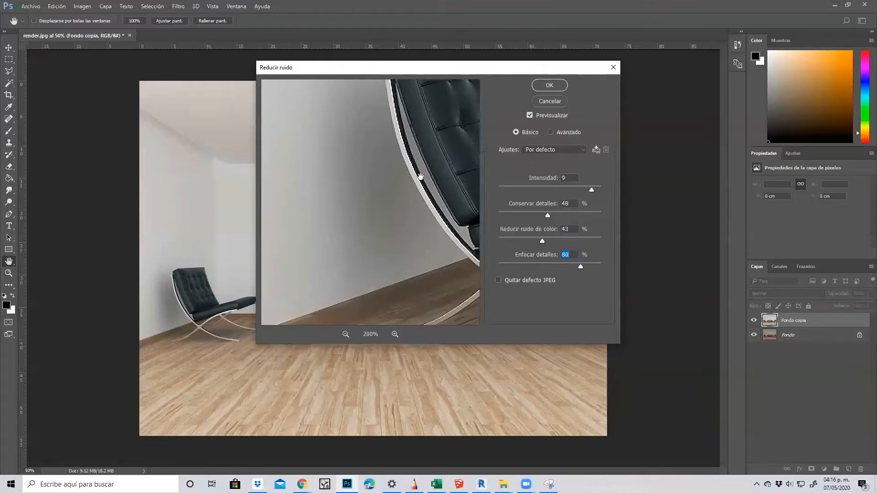
drag(454, 204, 384, 244)
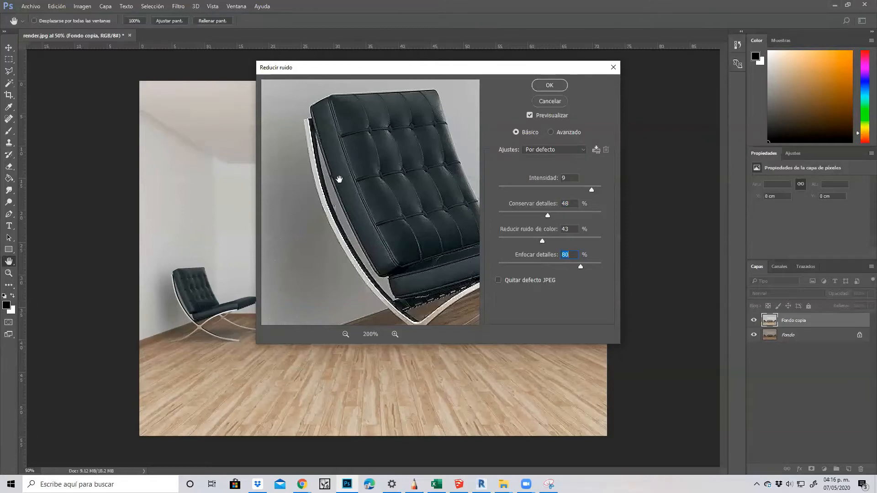
drag(397, 155, 384, 164)
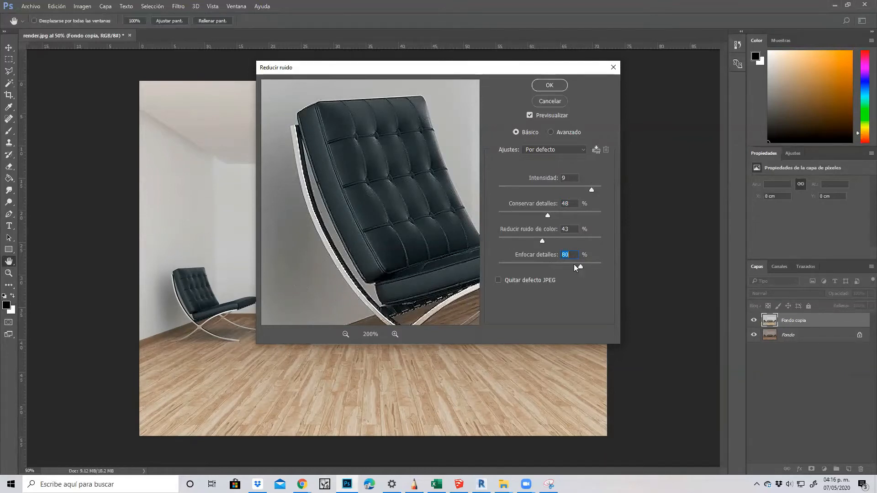
- Apply noise reduction with Enfocar detalles lowered to around mid-range and compare Fondo copia with the original Fondo layer
drag(578, 267, 499, 266)
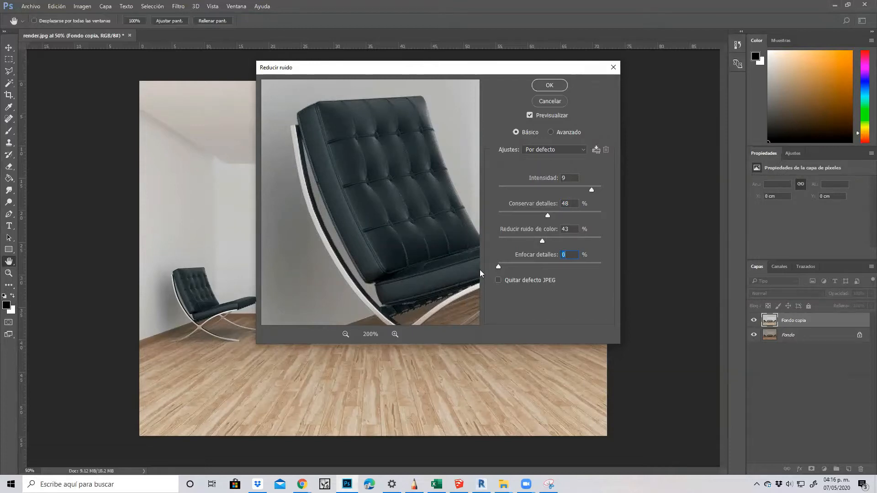
drag(499, 267, 533, 266)
click(551, 267)
click(554, 266)
click(550, 85)
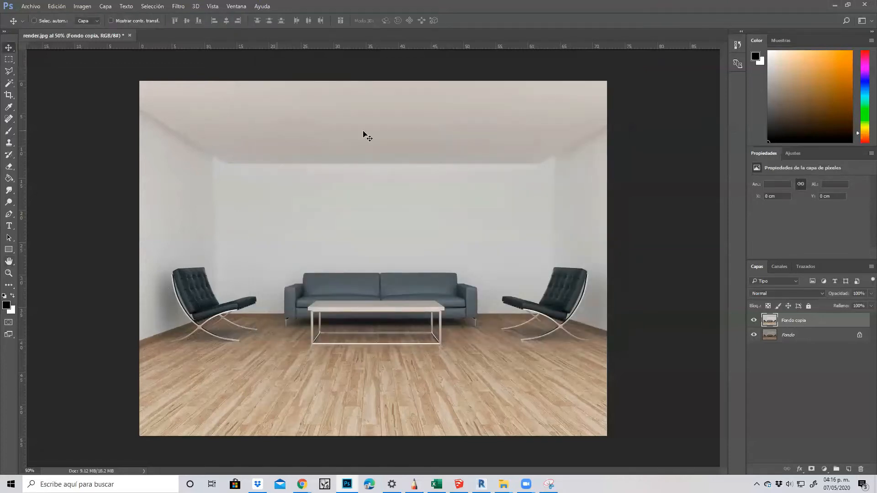
click(754, 322)
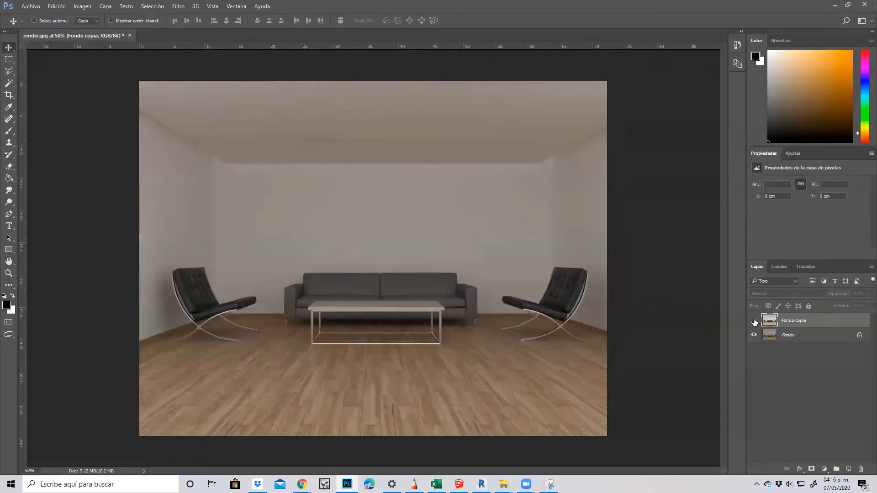
click(754, 322)
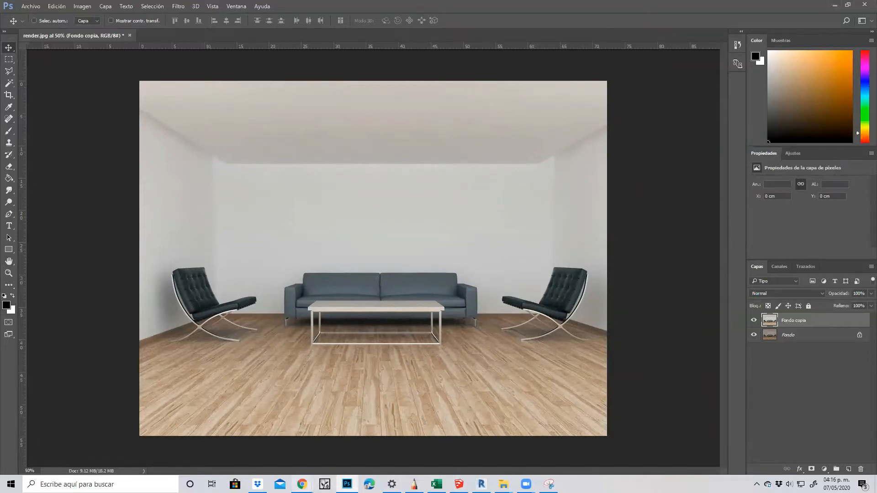
- Switch to Chrome and look through the "brick old wall" image results for a suitable wall texture
mouse_move(302, 484)
click(280, 459)
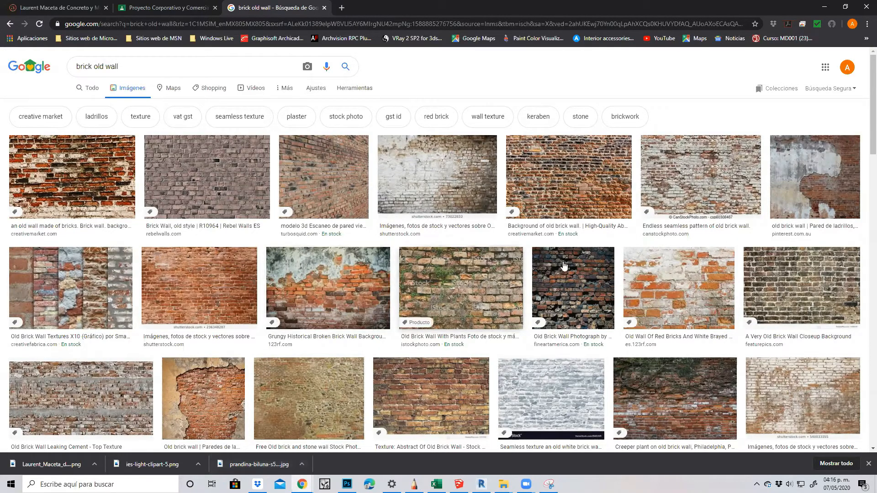
scroll(553, 227, down, 4)
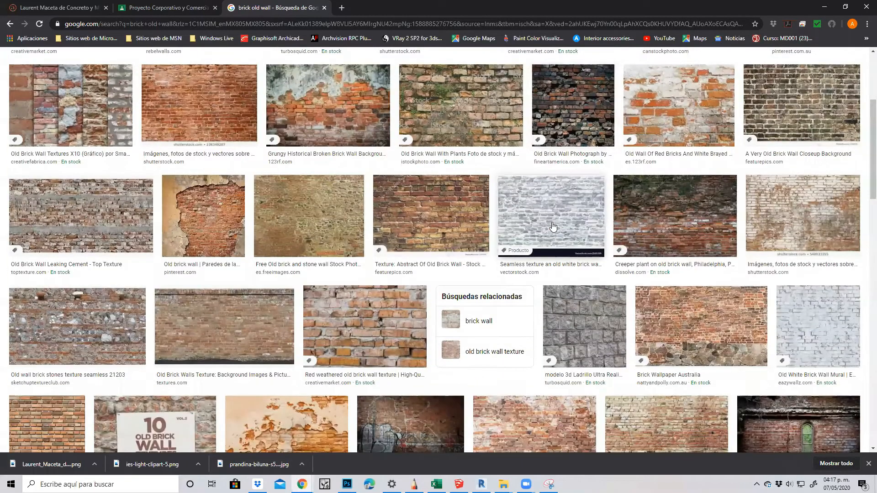
scroll(553, 227, down, 2)
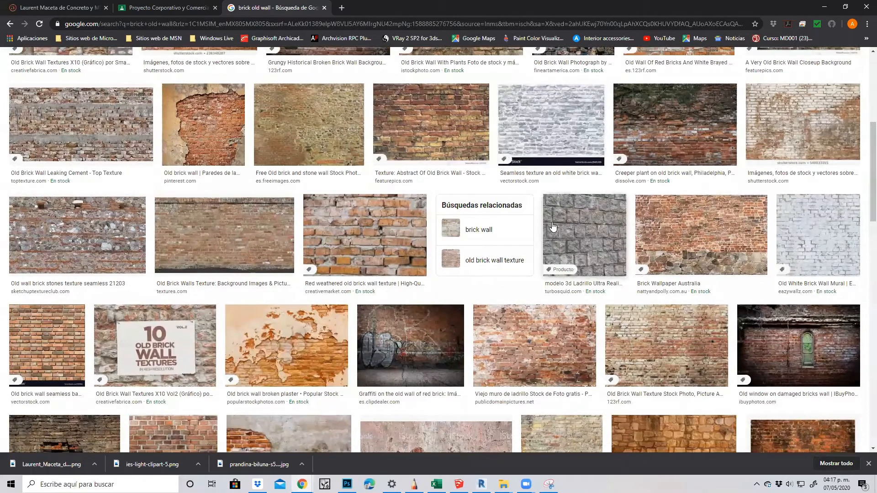
scroll(553, 227, down, 3)
scroll(558, 235, up, 6)
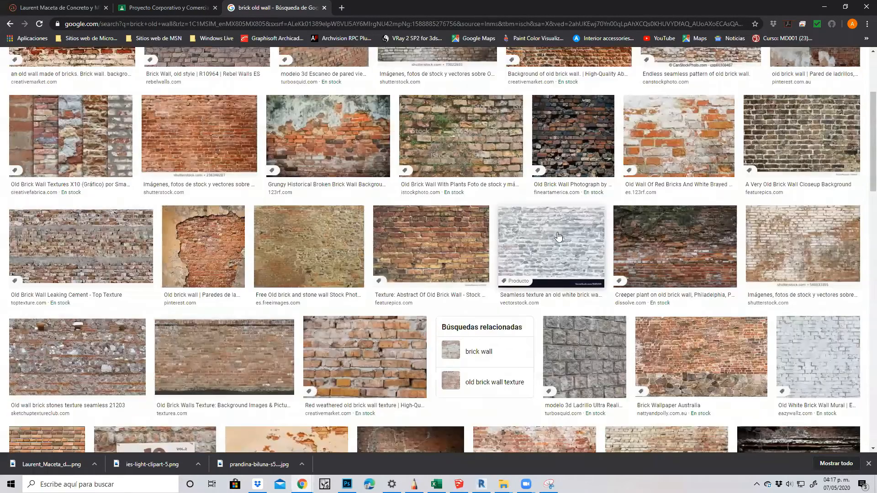
scroll(558, 235, up, 3)
- Preview the Can Stock Photo seamless brick pattern, the related 123RF brickwork and the Shutterstock old wall images as texture candidates
click(661, 199)
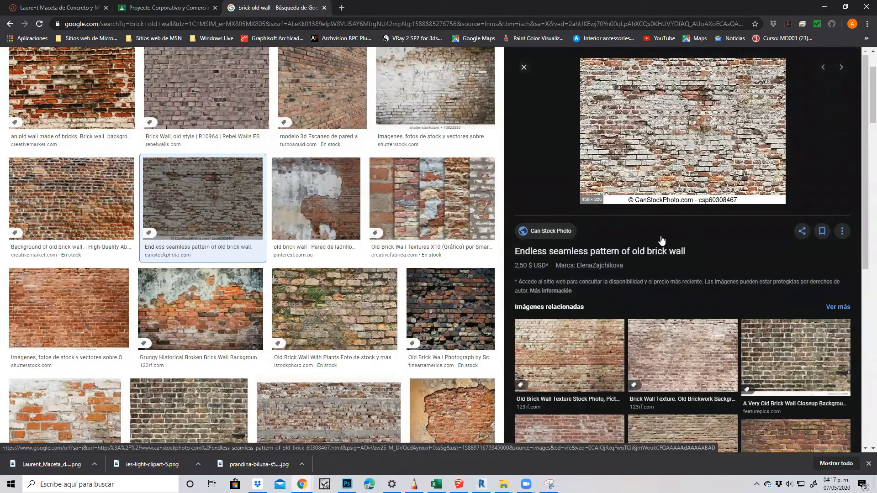
click(679, 349)
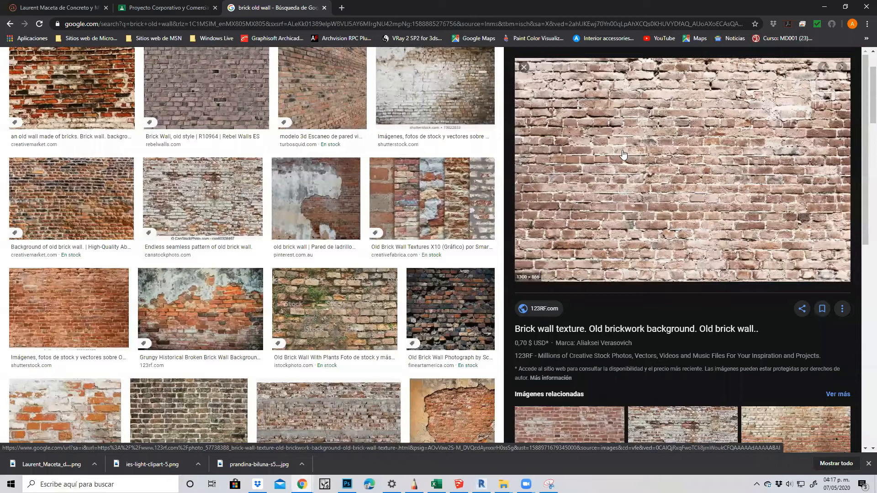
click(427, 81)
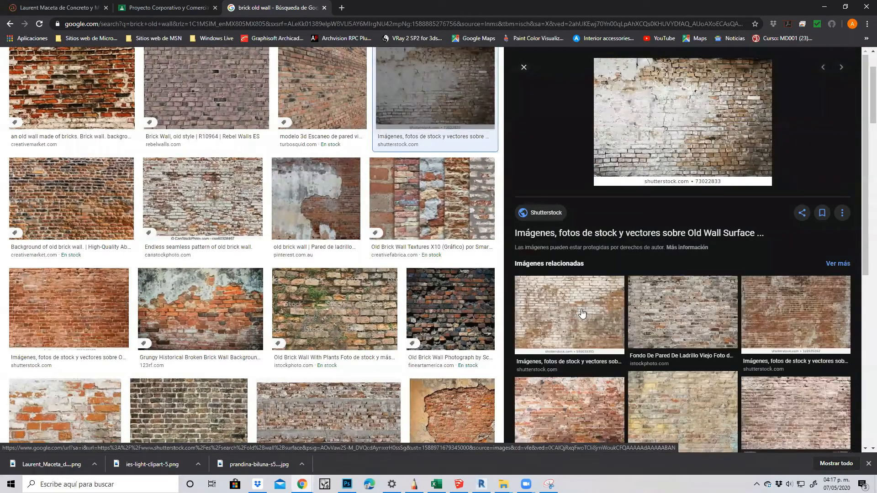
click(582, 313)
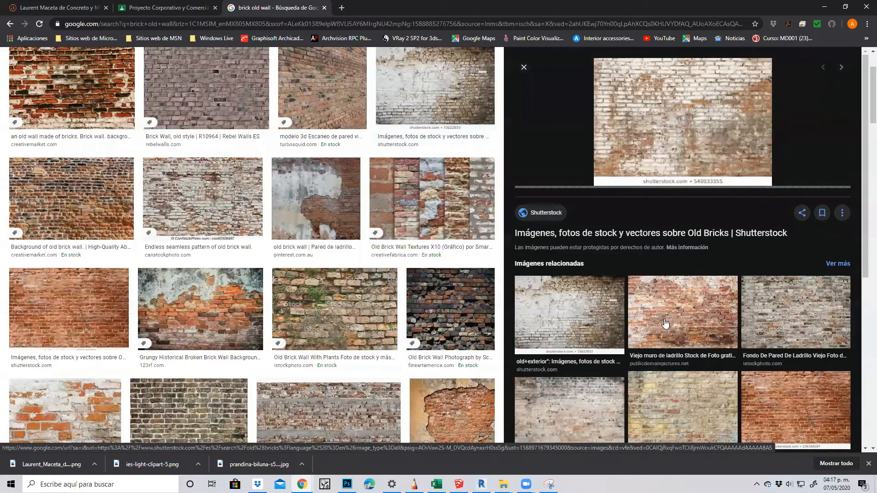
click(525, 67)
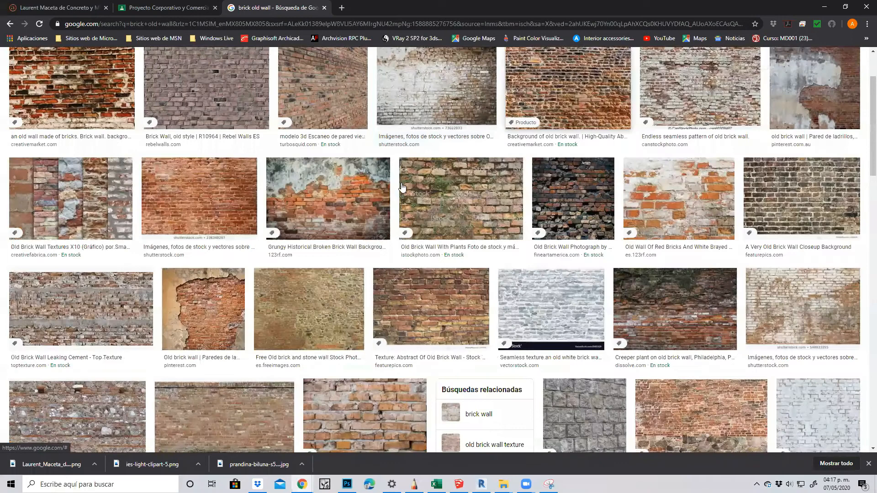
- Examine more weathered brick walls and their related images, including the Public Domain Pictures, iStock and Shutterstock previews
scroll(419, 217, up, 3)
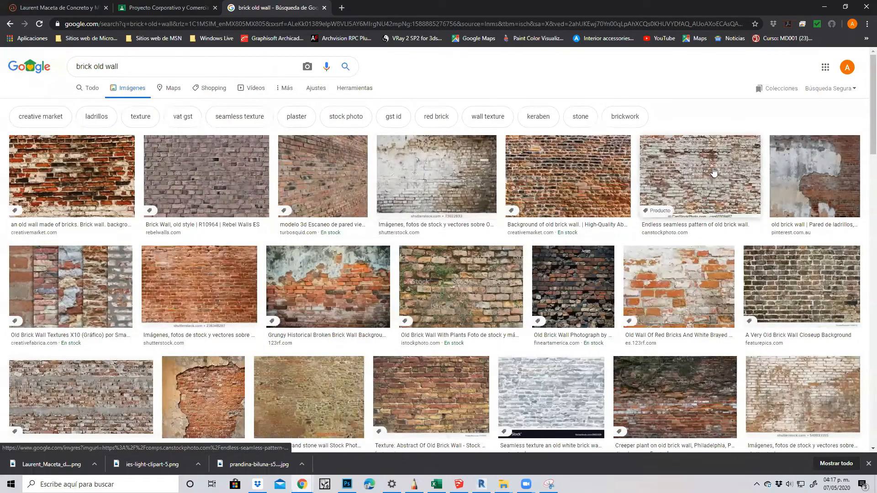
scroll(215, 242, down, 4)
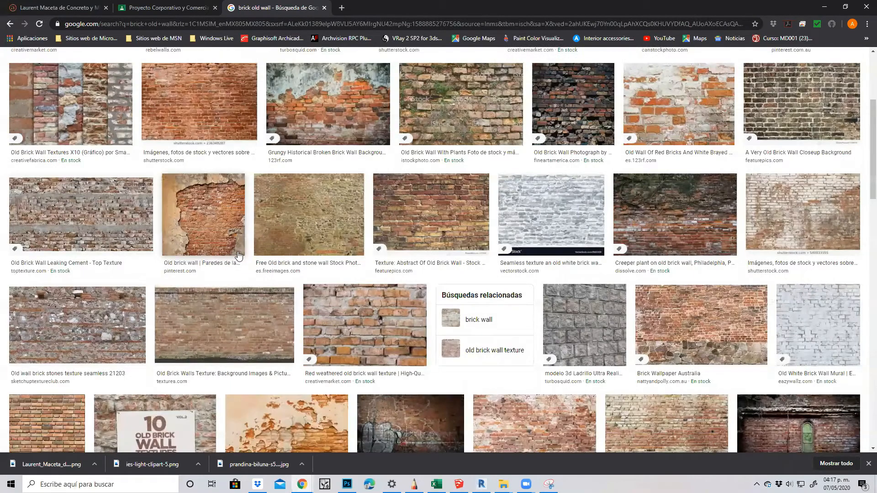
scroll(238, 257, down, 1)
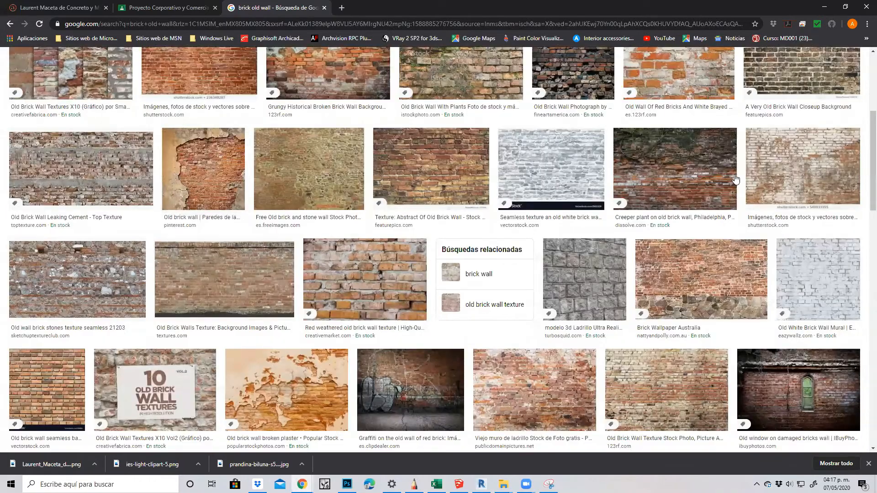
click(817, 167)
click(683, 312)
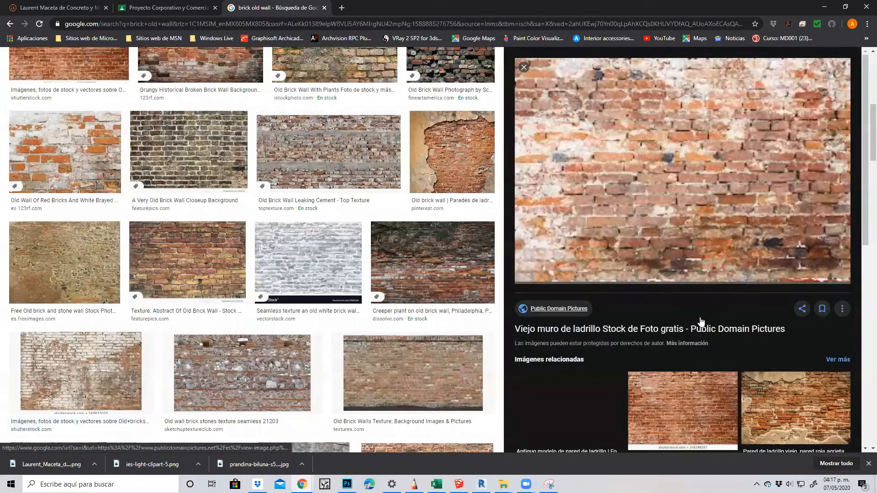
scroll(608, 200, down, 8)
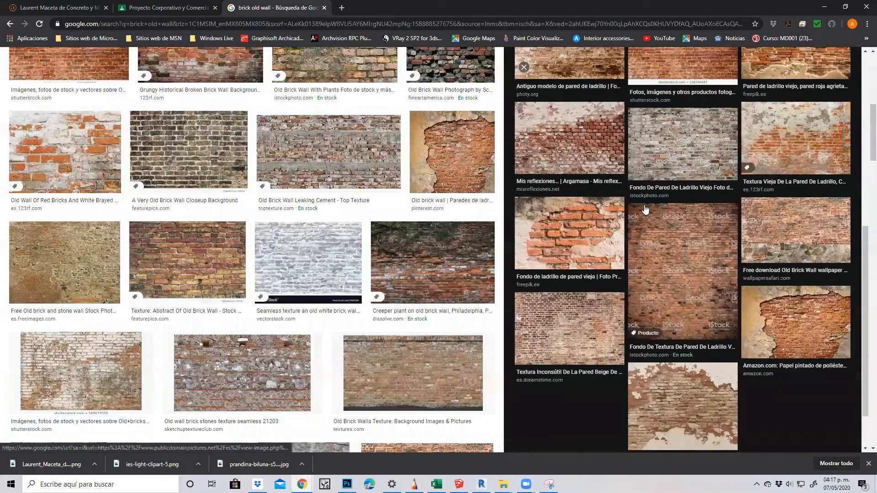
click(697, 162)
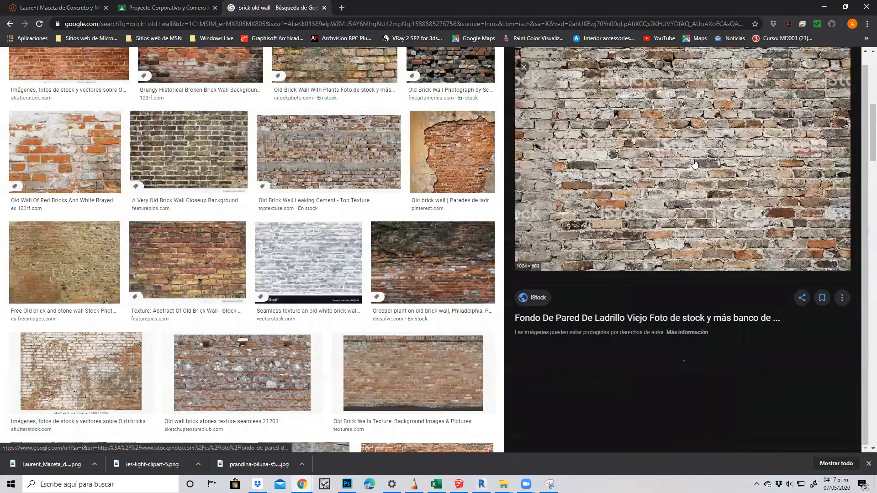
scroll(676, 220, down, 8)
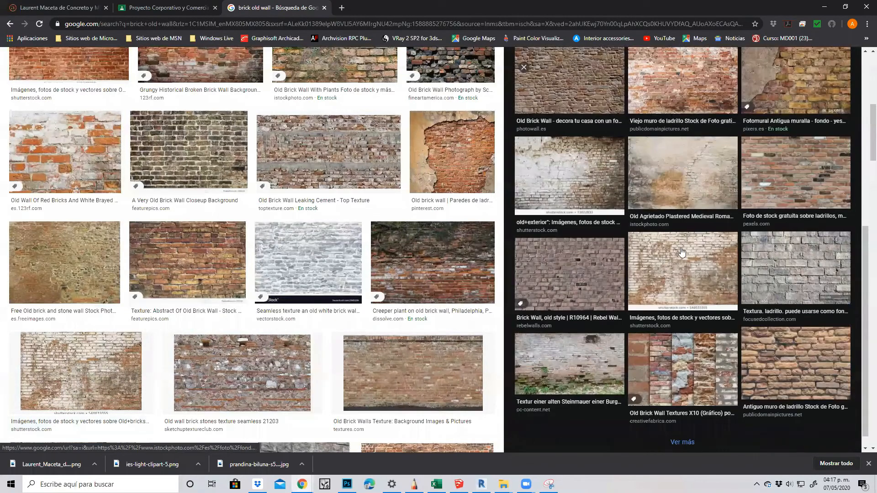
click(684, 253)
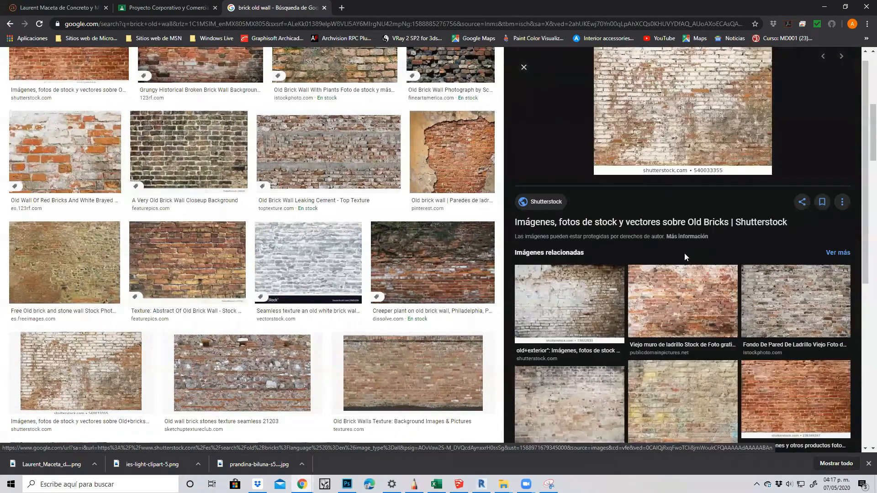
click(524, 68)
- Filter the "brick old wall" image results by size to show only Grandes
scroll(361, 80, up, 6)
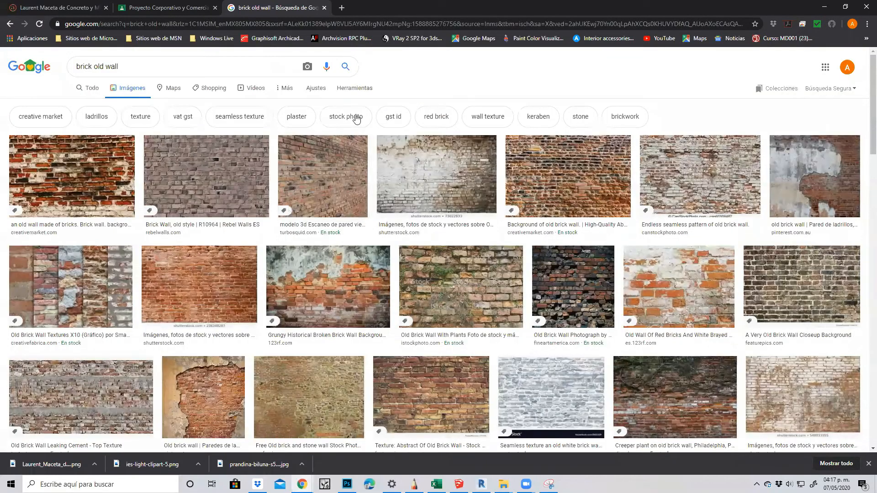
click(362, 86)
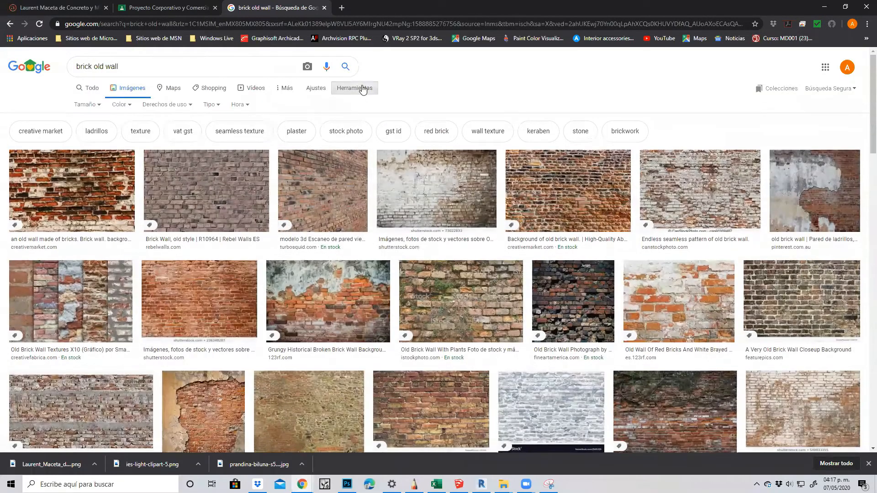
click(92, 107)
click(92, 132)
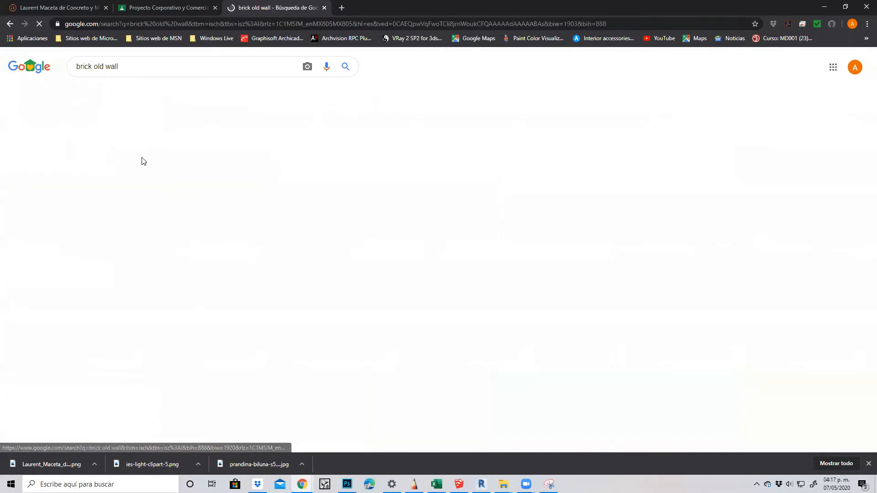
- Look through the large-size old brick wall images for a usable wall texture
scroll(289, 213, down, 1)
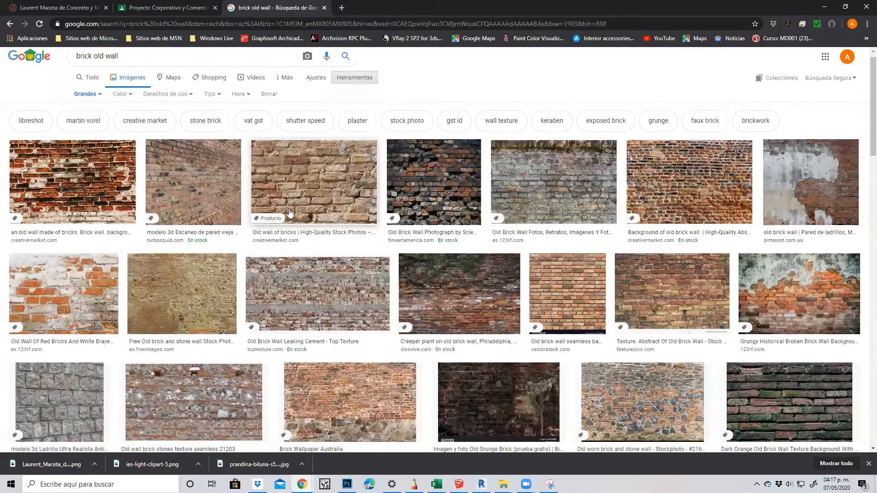
scroll(288, 212, down, 2)
scroll(301, 215, up, 3)
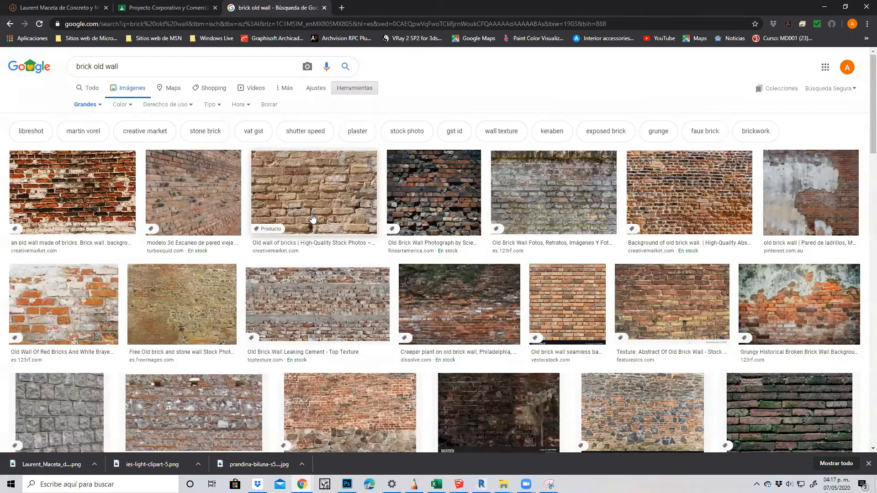
scroll(313, 220, down, 4)
scroll(347, 251, down, 4)
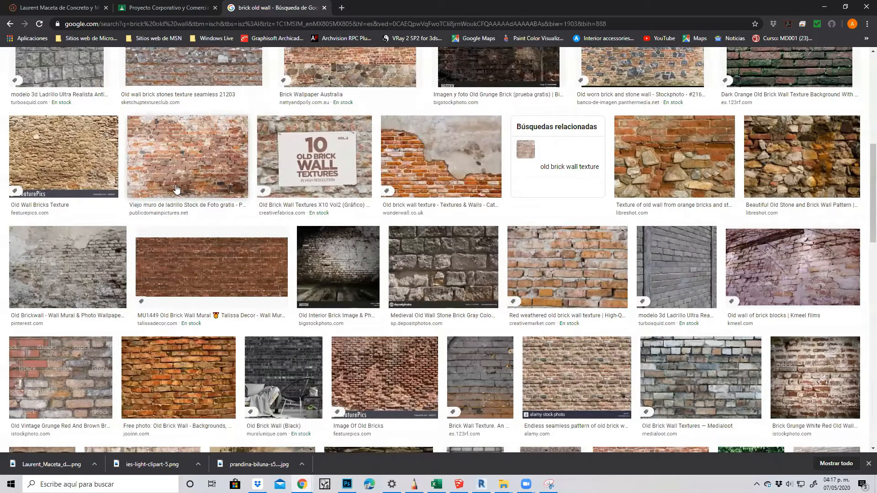
scroll(177, 188, up, 3)
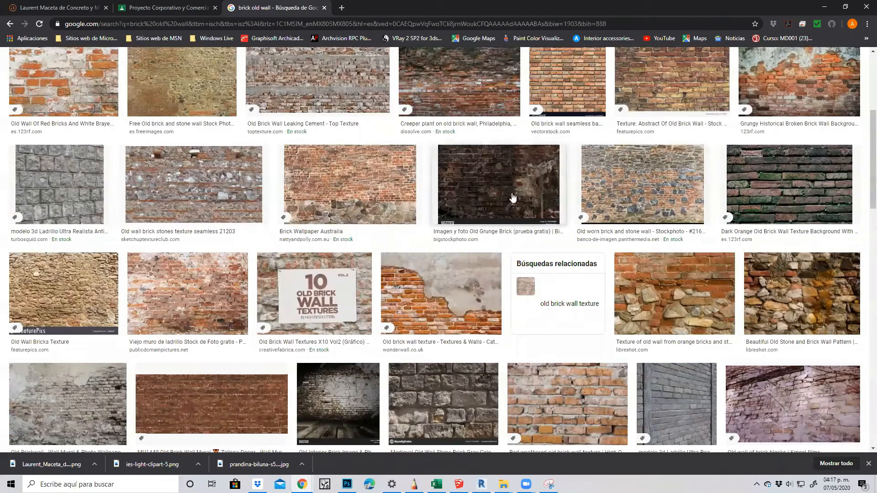
scroll(347, 173, up, 3)
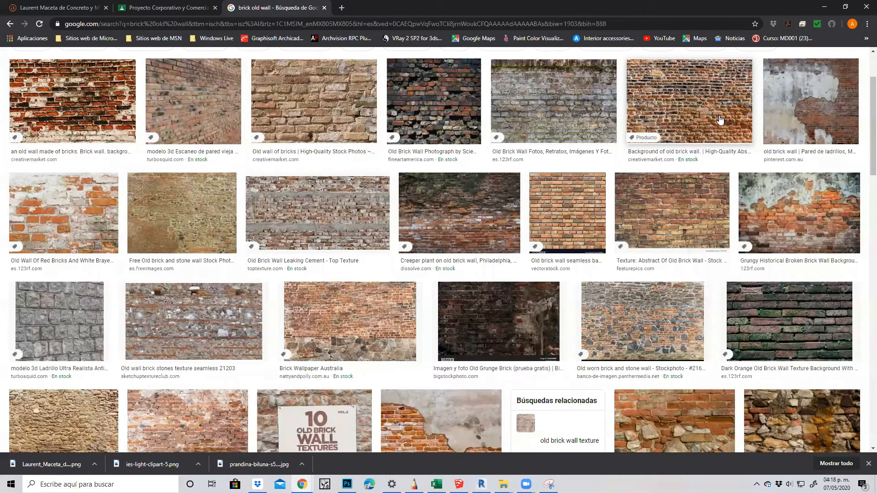
scroll(237, 78, down, 4)
scroll(237, 78, up, 7)
- Refine the image search to "brick old wall white" and look over the white brick textures
click(214, 68)
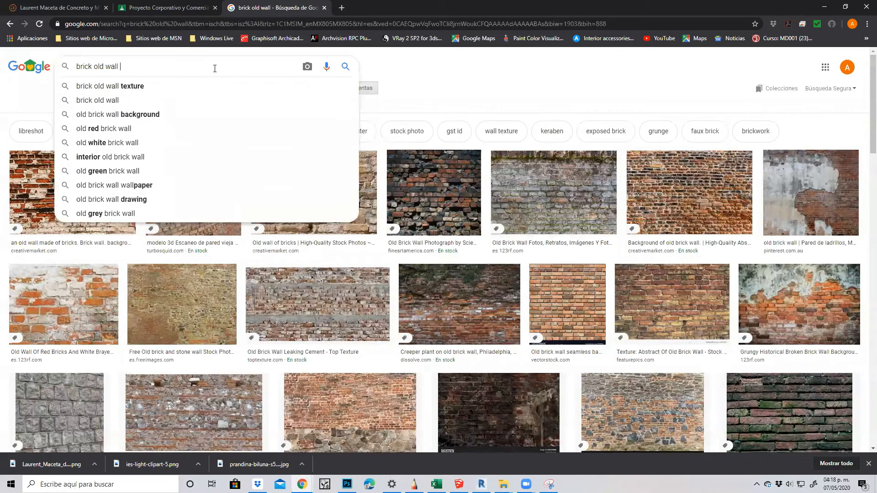
text(wi)
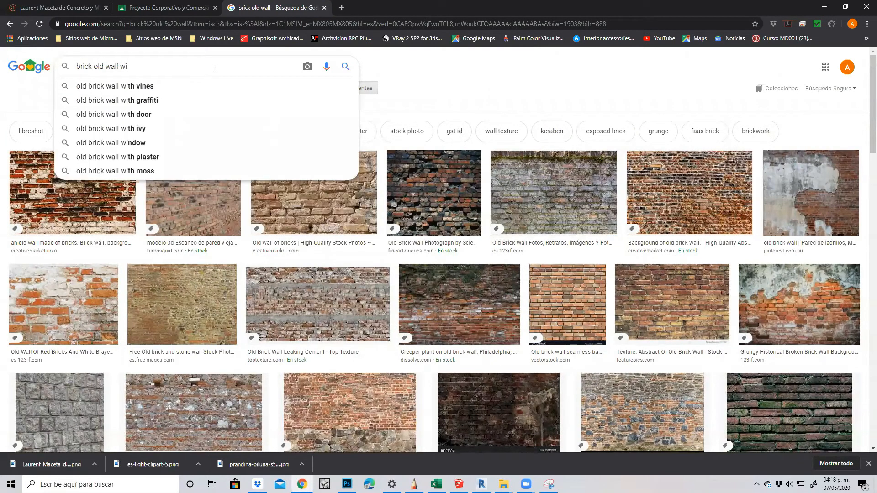
key(BackSpace)
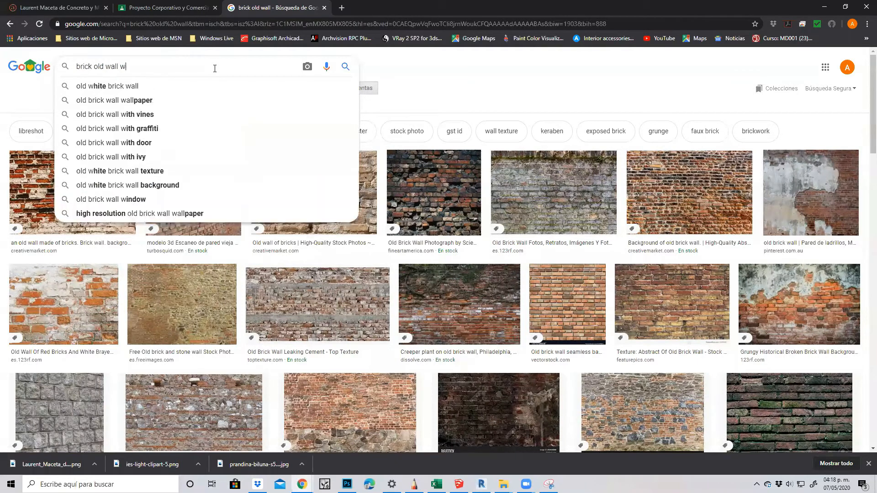
text(hite)
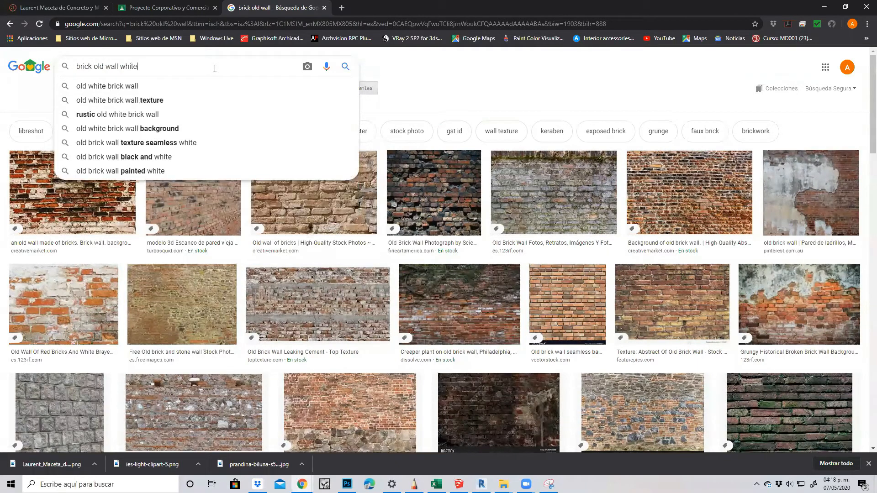
key(Return)
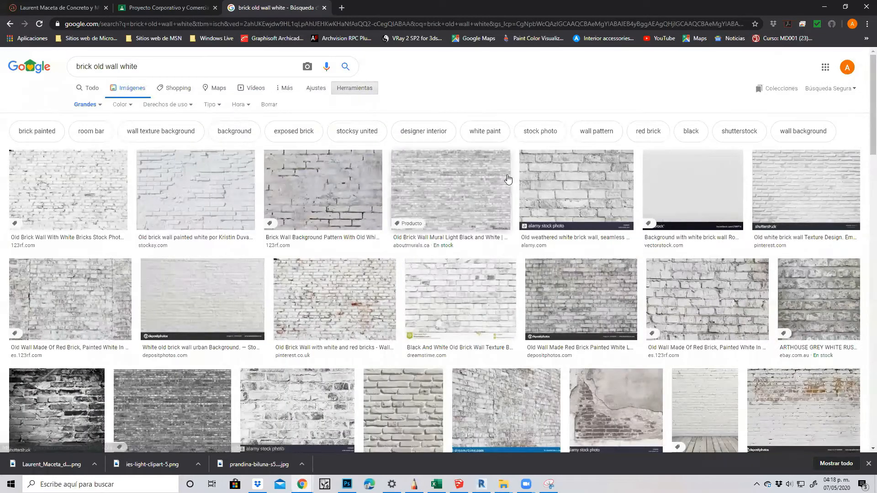
scroll(315, 298, down, 2)
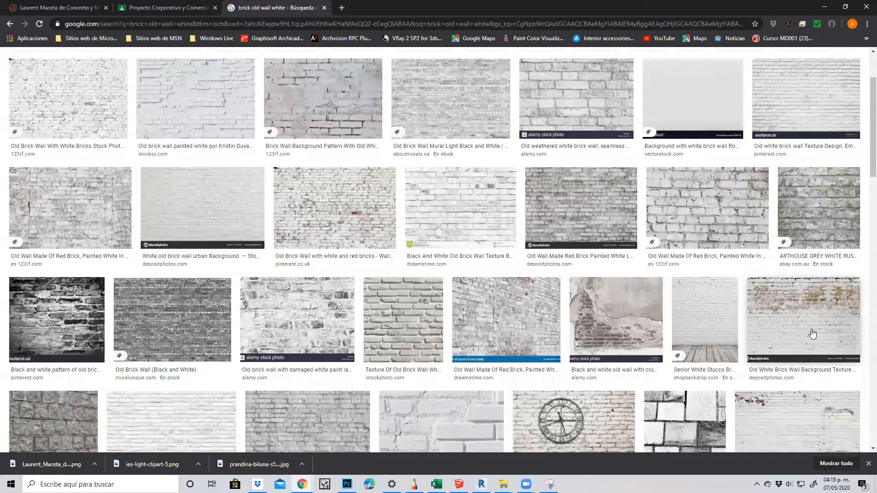
- Compare the Depositphotos, Max file and 123RF white brick wall previews and browse the remaining image results
click(809, 322)
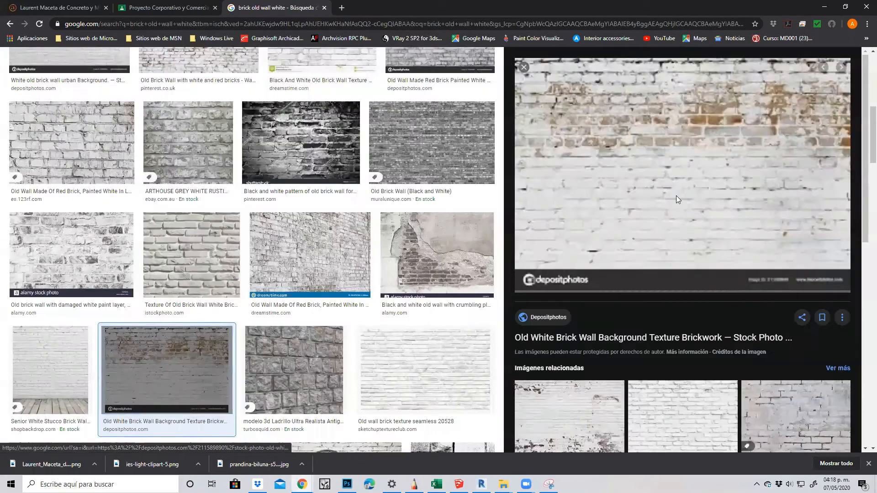
click(524, 68)
click(774, 348)
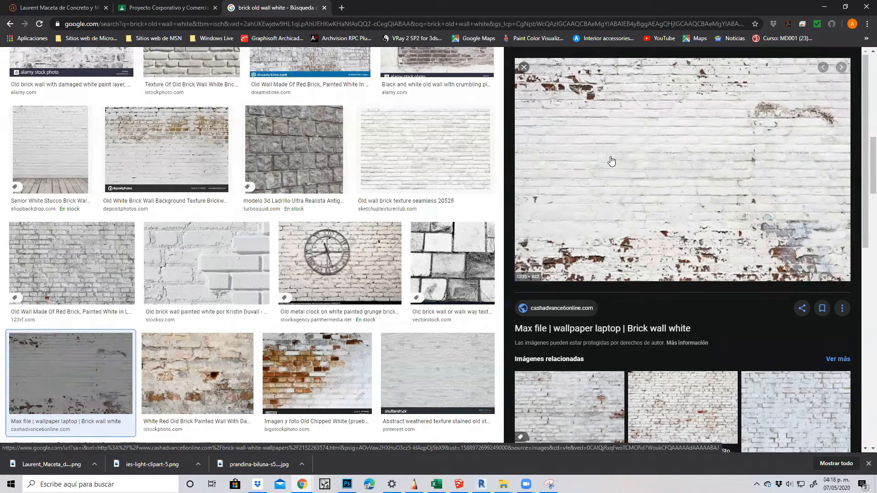
scroll(648, 219, down, 3)
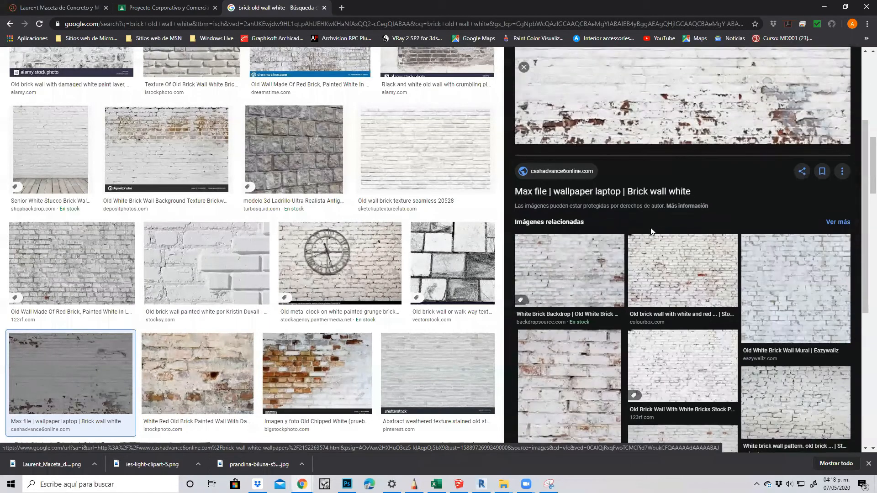
scroll(651, 232, down, 2)
click(682, 274)
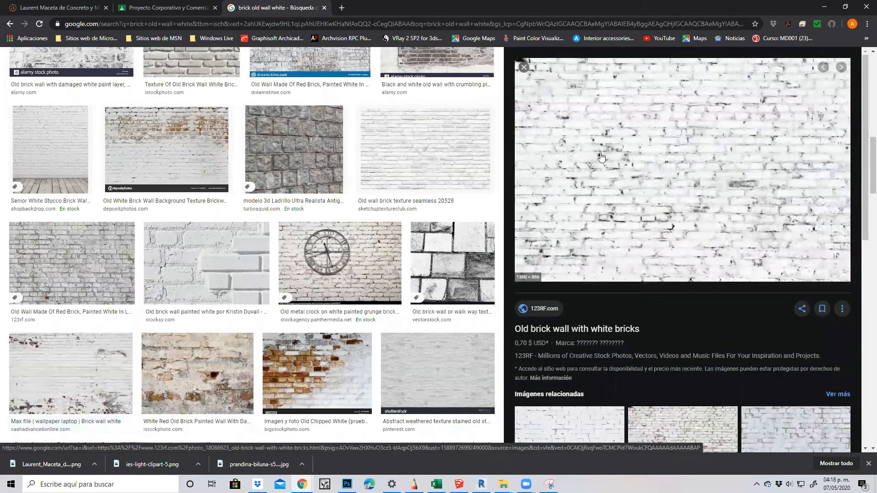
click(524, 67)
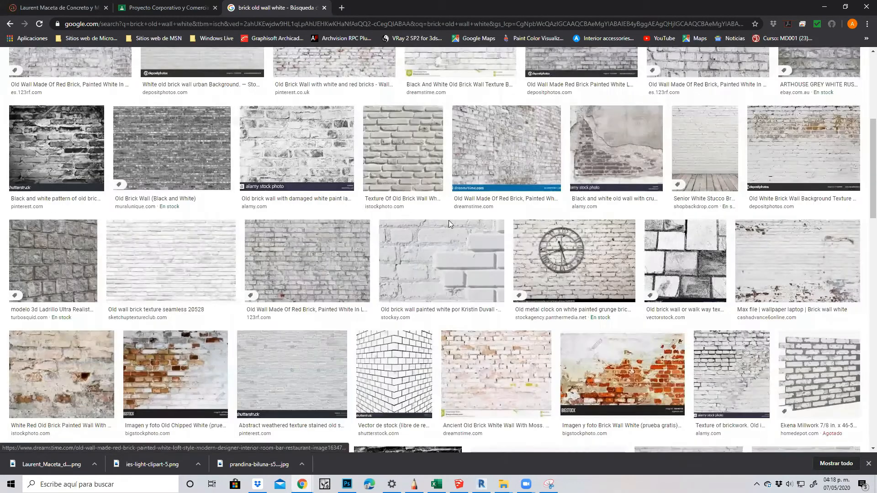
scroll(448, 220, up, 3)
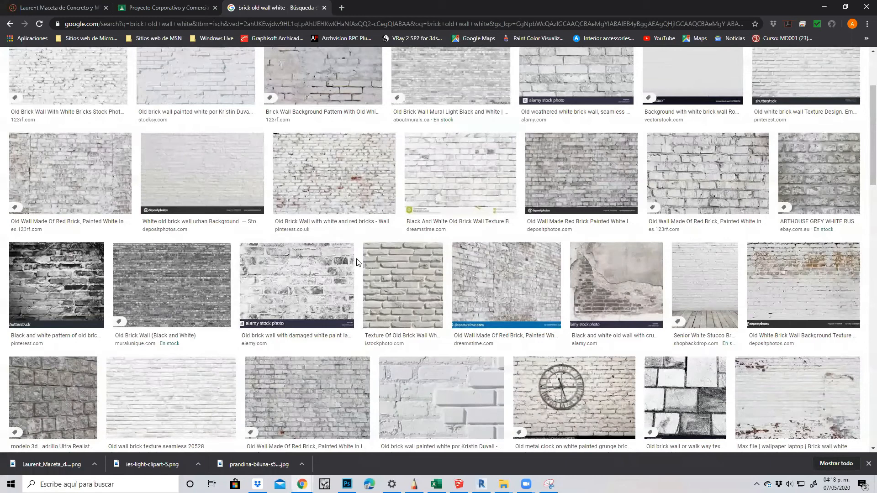
scroll(358, 262, up, 3)
- Copy VectorStock's "Background with white brick wall" image and paste it into render.jpg in Photoshop
click(699, 201)
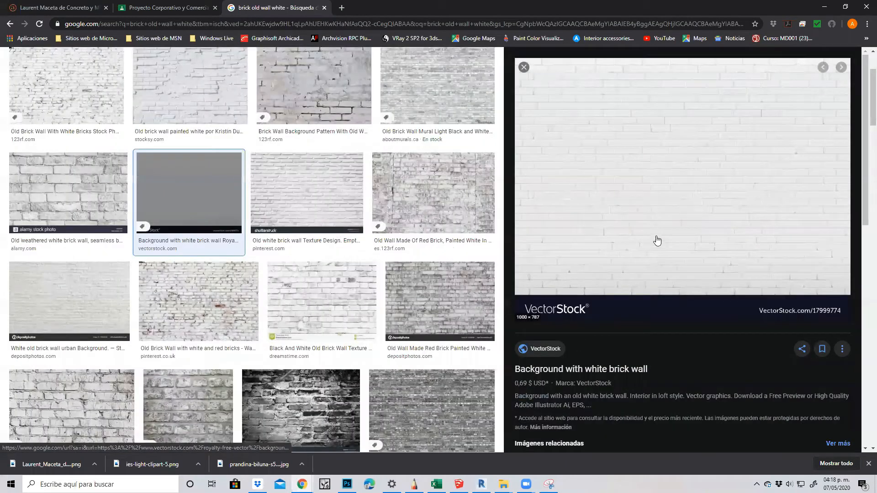
right_click(630, 167)
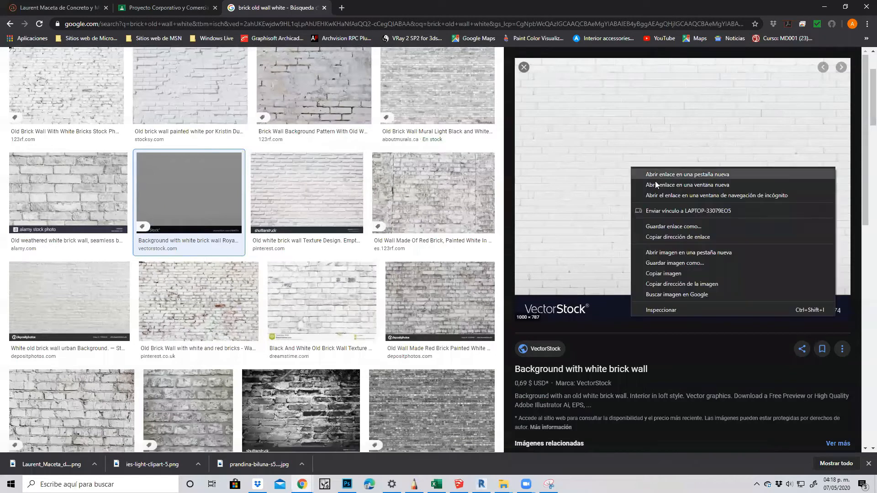
click(680, 272)
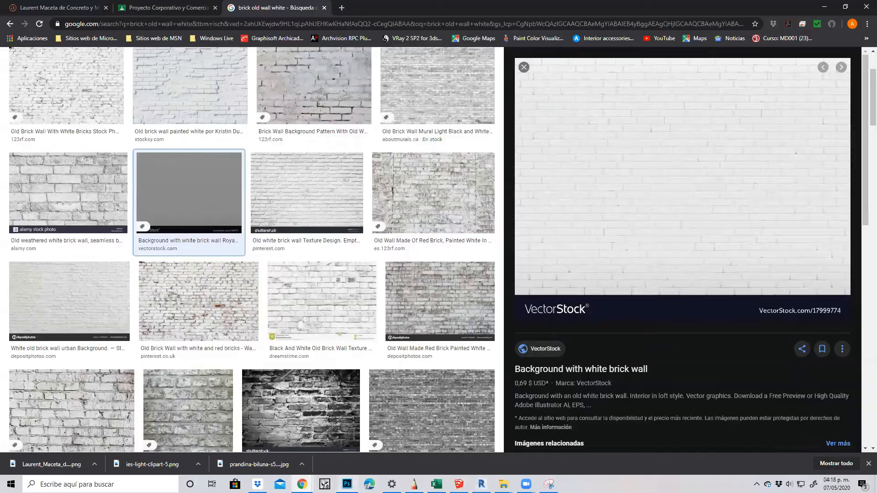
click(347, 484)
key(ctrl+v)
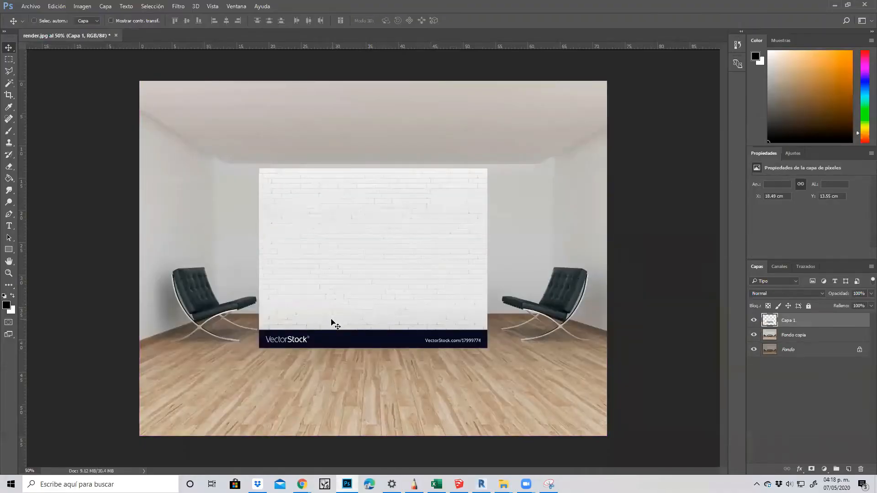
- Delete the dark VectorStock watermark strip from the pasted brick image using a rectangular selection, and deselect
click(9, 72)
click(8, 60)
drag(253, 329, 513, 355)
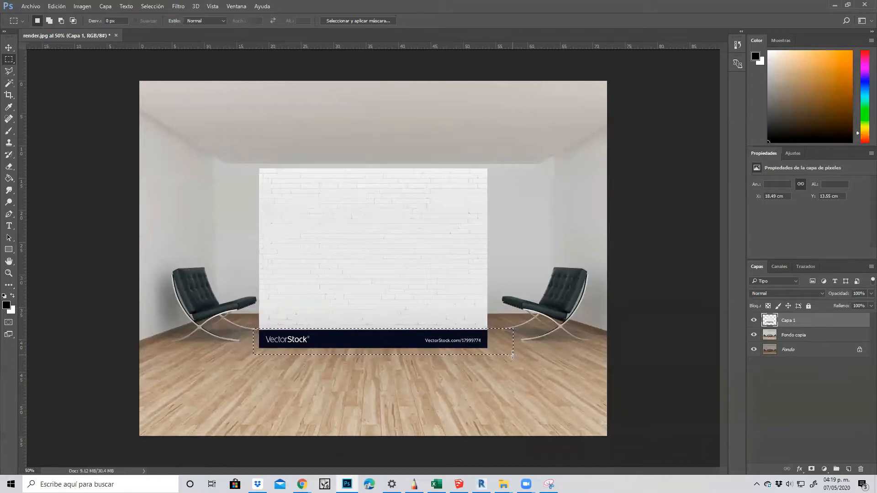
key(Delete)
click(462, 364)
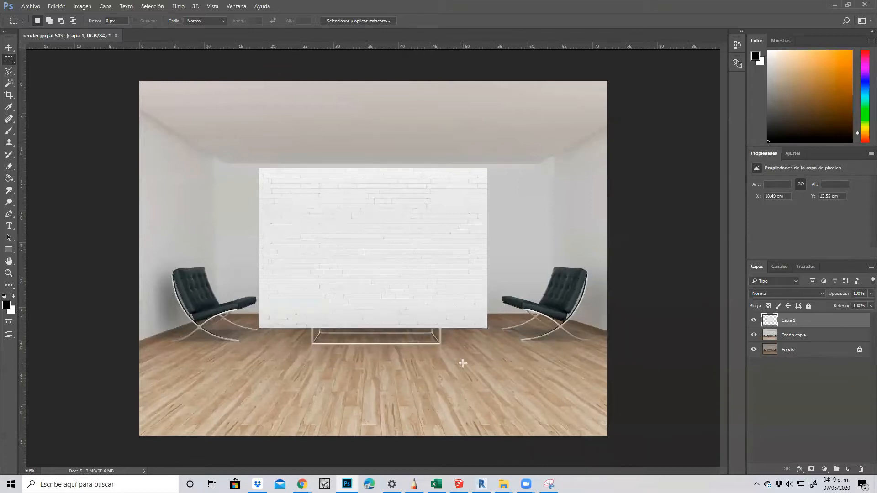
- Move the brick image toward the back wall's upper-left corner and lower its layer opacity to 33%
click(9, 48)
drag(321, 204, 279, 192)
click(870, 294)
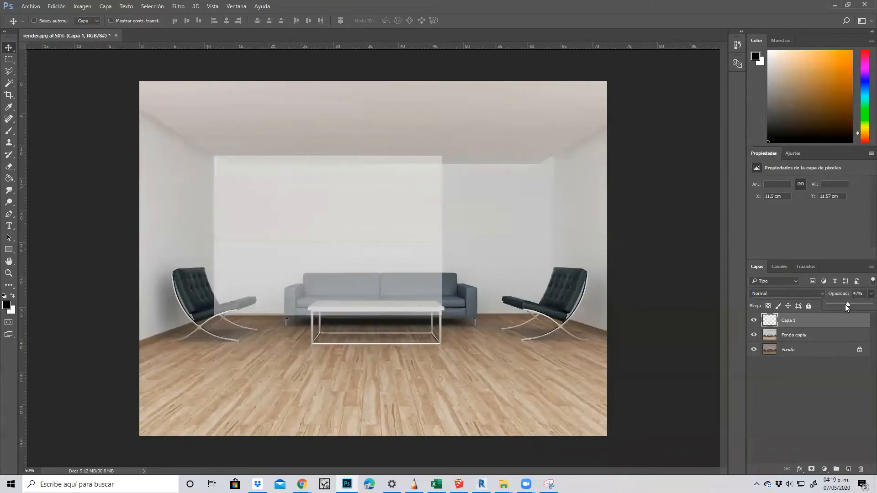
drag(842, 305, 838, 305)
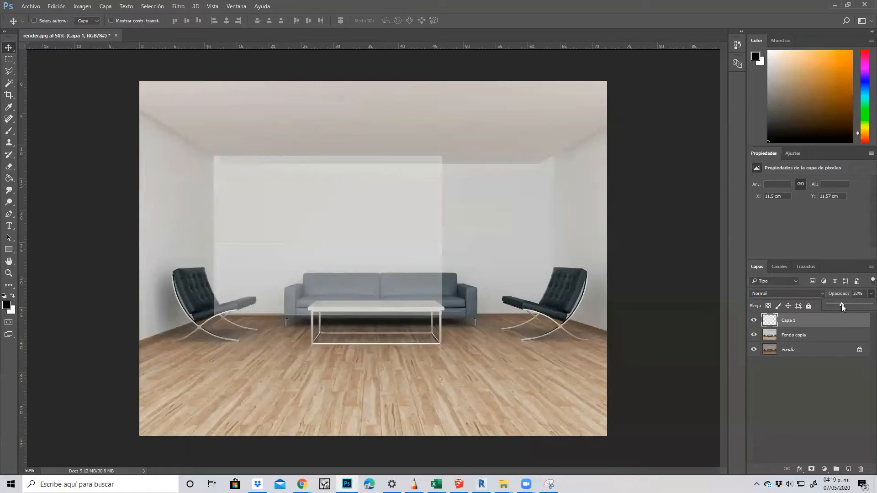
- Align the brick image with the back wall's left edge and free-transform it to cover the wall, with the width at 147.60%
drag(353, 236, 359, 236)
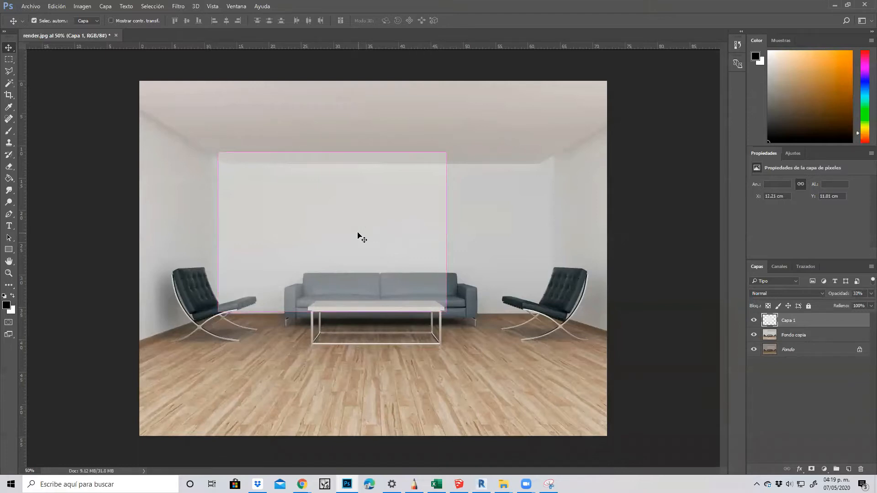
key(ctrl+t)
drag(335, 150, 334, 157)
drag(460, 238, 570, 237)
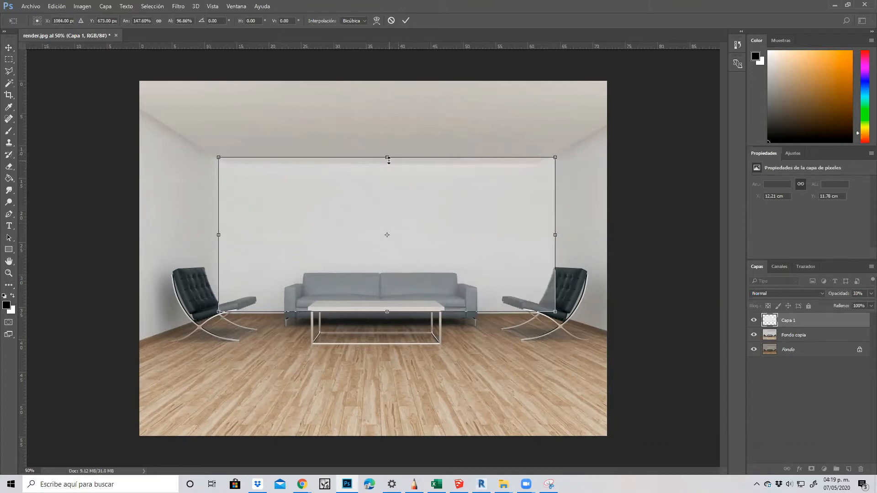
drag(388, 157, 387, 155)
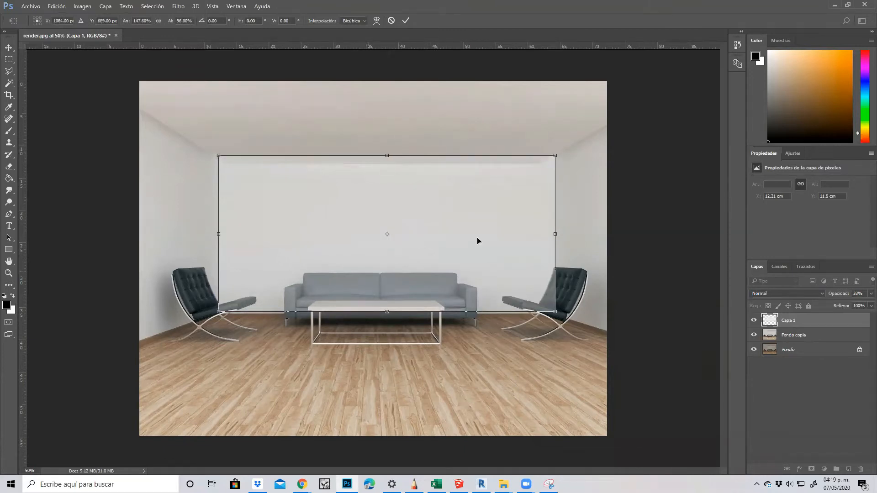
key(Return)
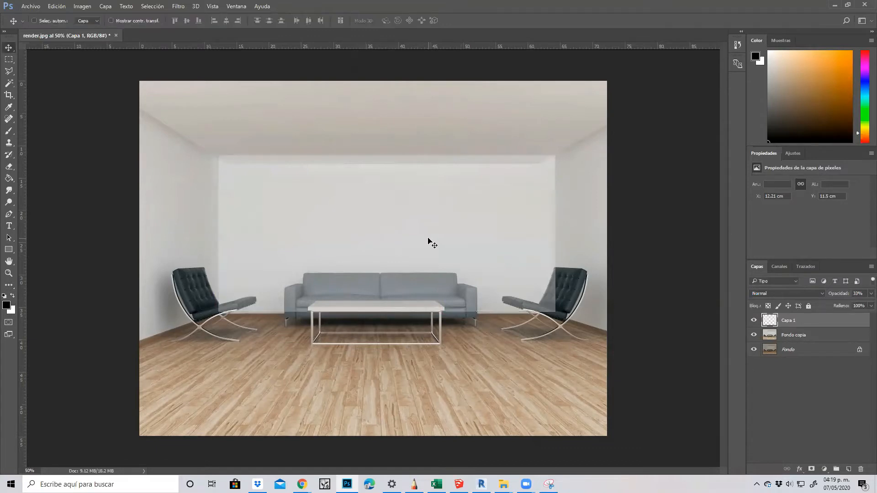
- Rename the brick layer Muro Fondo, preview it at 100% opacity and set its opacity to 34%
double_click(785, 321)
click(788, 373)
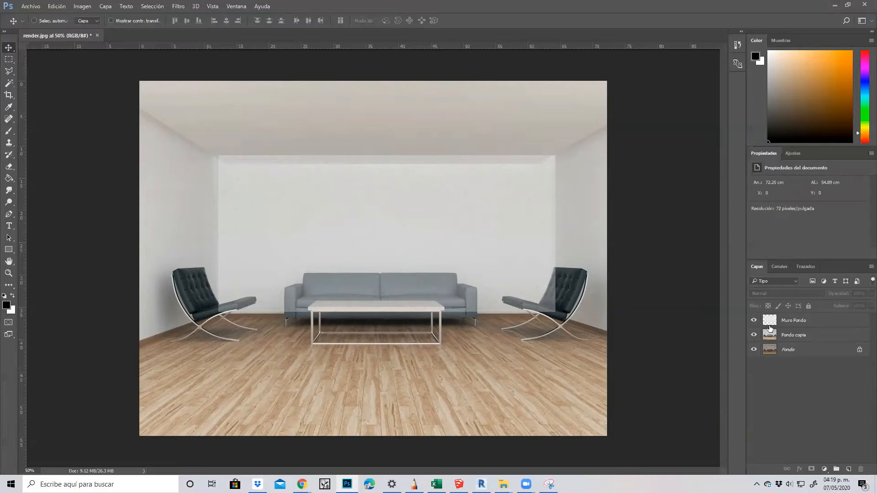
click(811, 321)
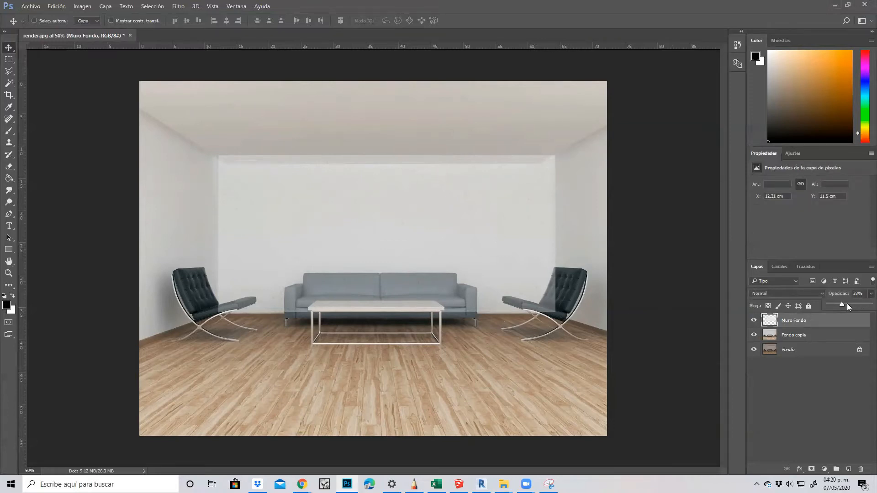
drag(851, 307, 861, 314)
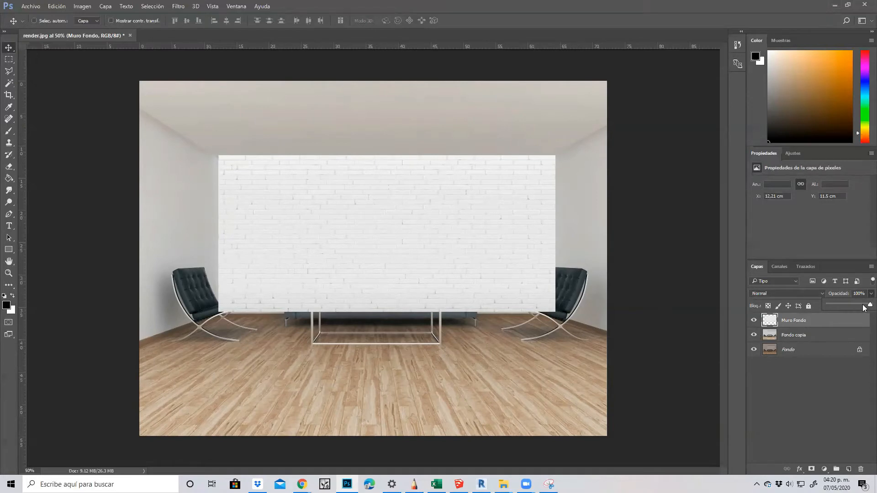
drag(846, 305, 827, 304)
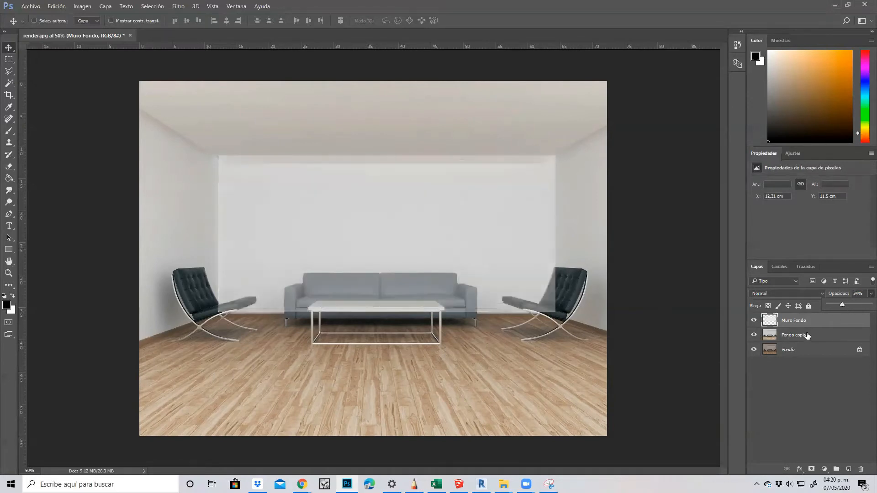
- Select the walls and ceiling on Fondo copia with the Magic Wand and copy them to a new layer above Muro Fondo
click(807, 336)
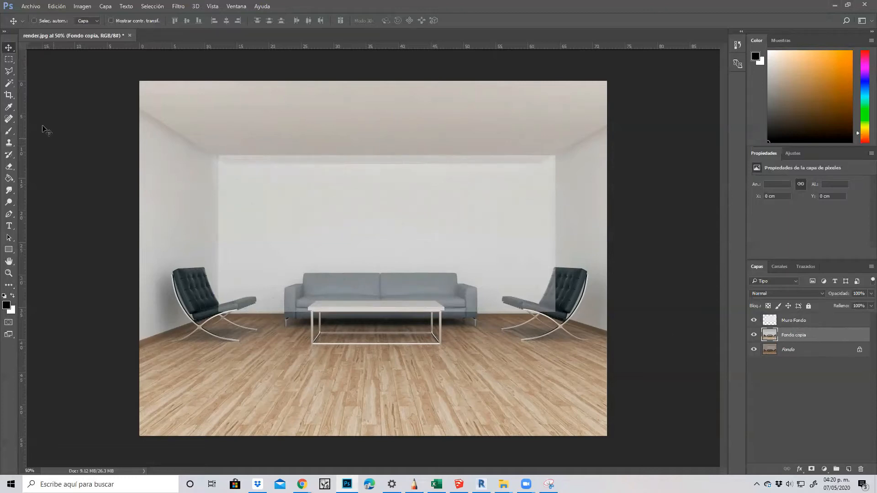
click(4, 86)
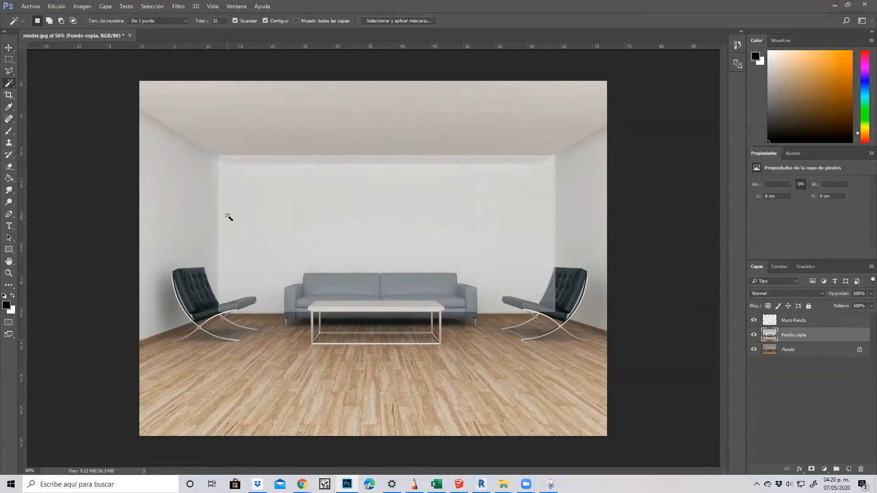
click(503, 266)
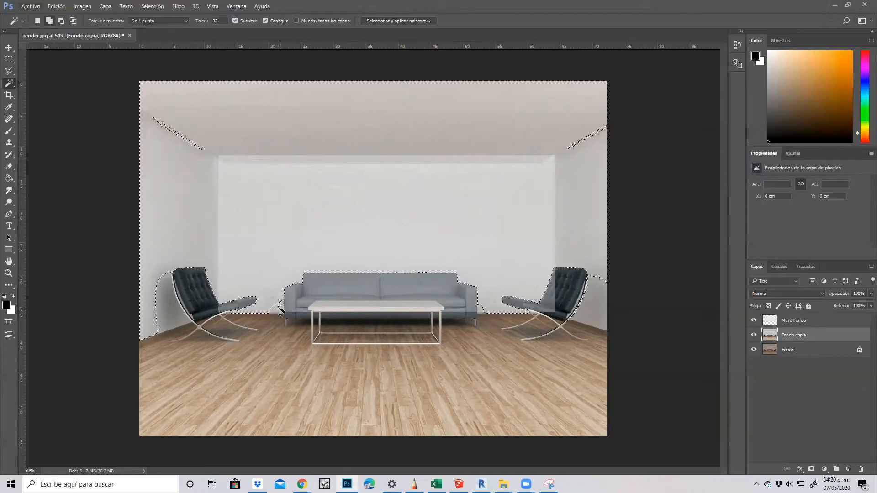
shift+click(281, 312)
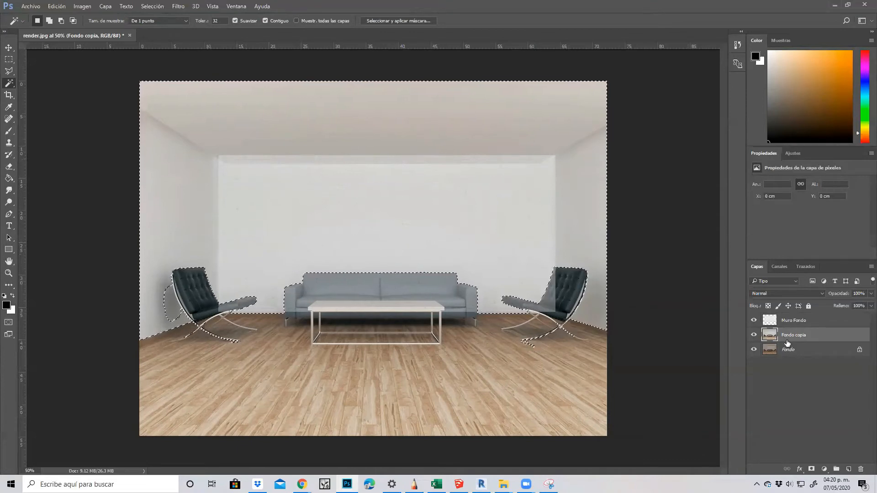
key(ctrl+j)
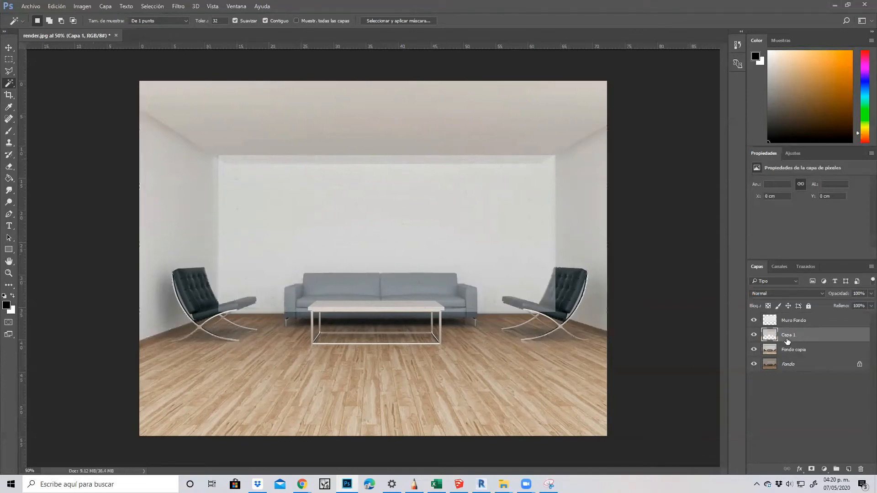
drag(784, 338, 783, 316)
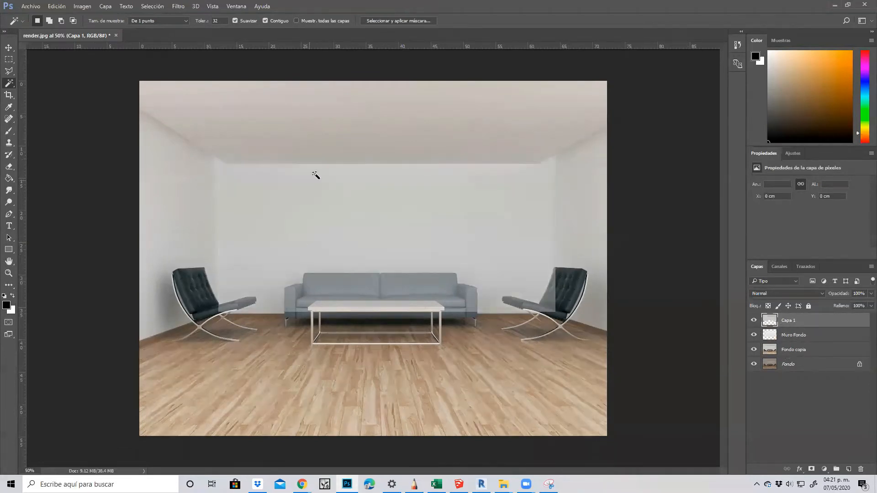
- Check the copied wall layer by hiding and showing the layers beneath it, and delete the copied layer
click(755, 350)
click(754, 365)
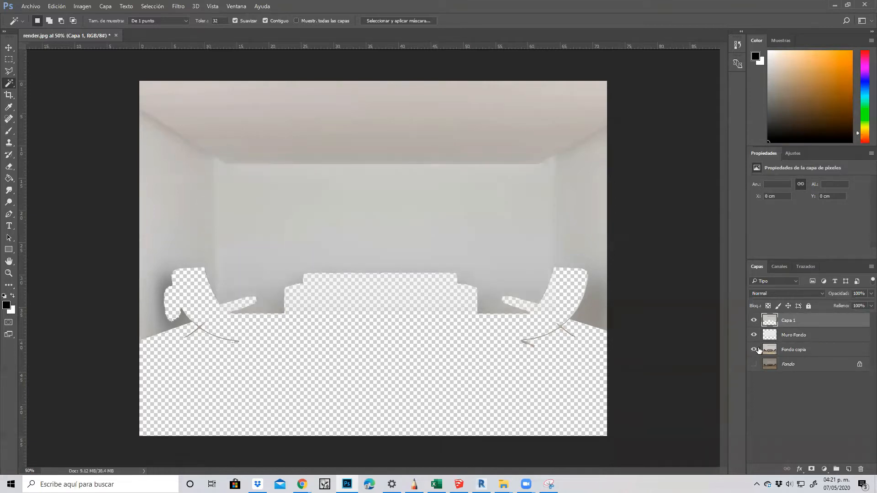
click(754, 365)
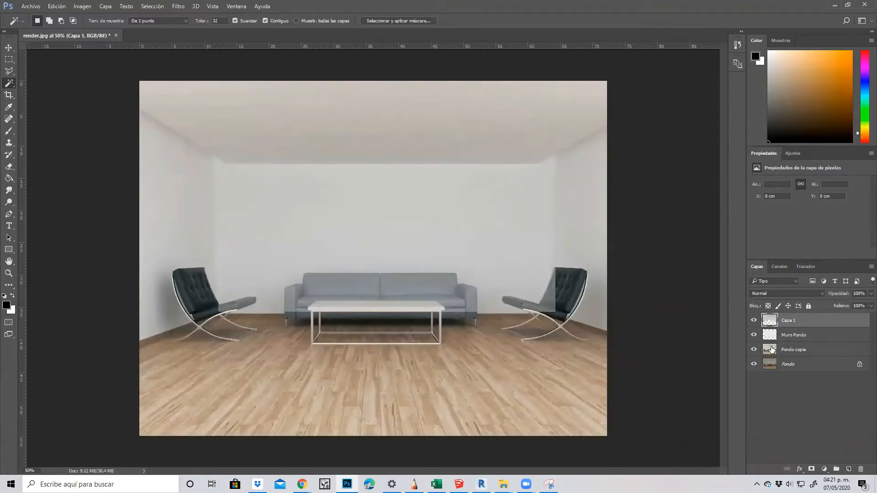
click(772, 350)
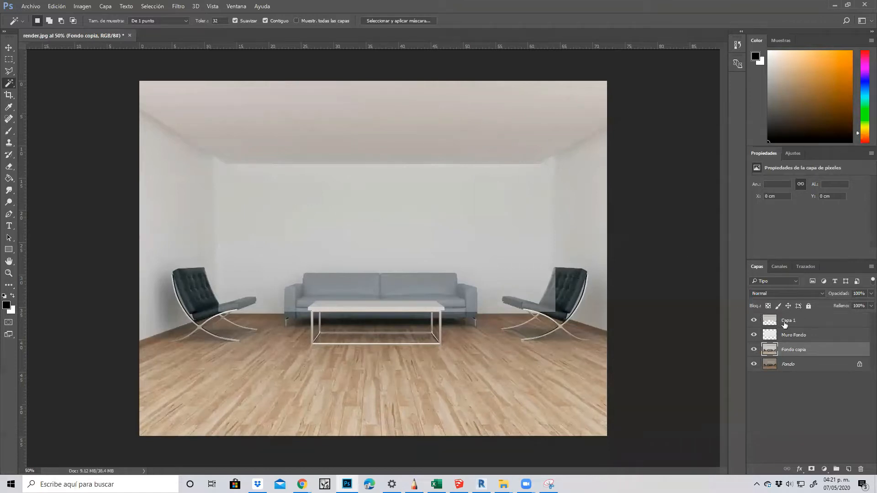
click(784, 324)
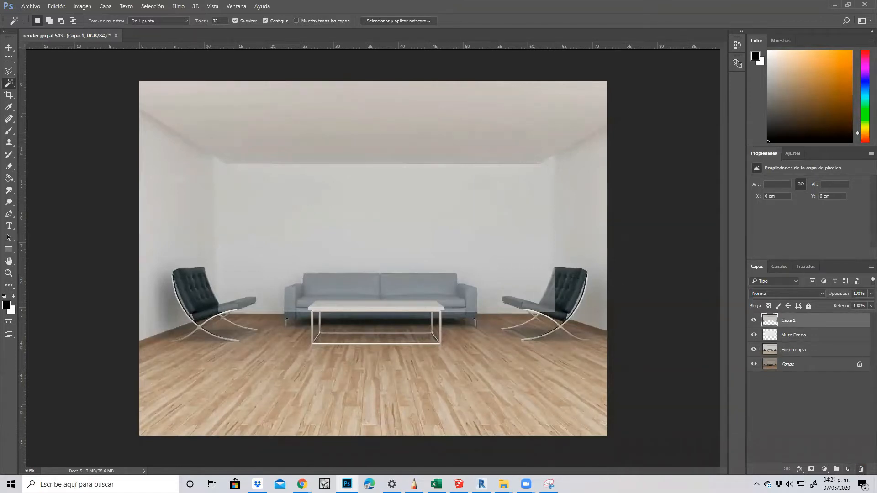
key(Delete)
- Select the walls and ceiling on Fondo copia with the Magic Wand, adding the shaded wall areas beside both armchairs
click(795, 336)
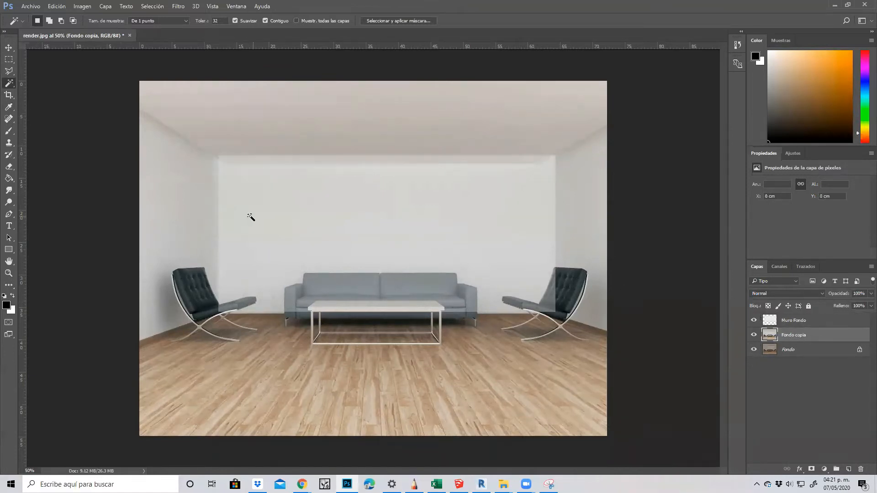
click(209, 220)
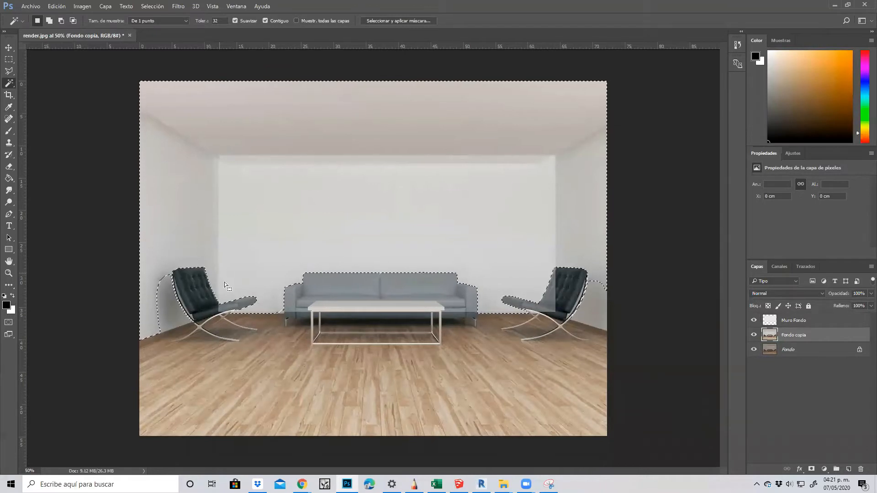
shift+click(167, 303)
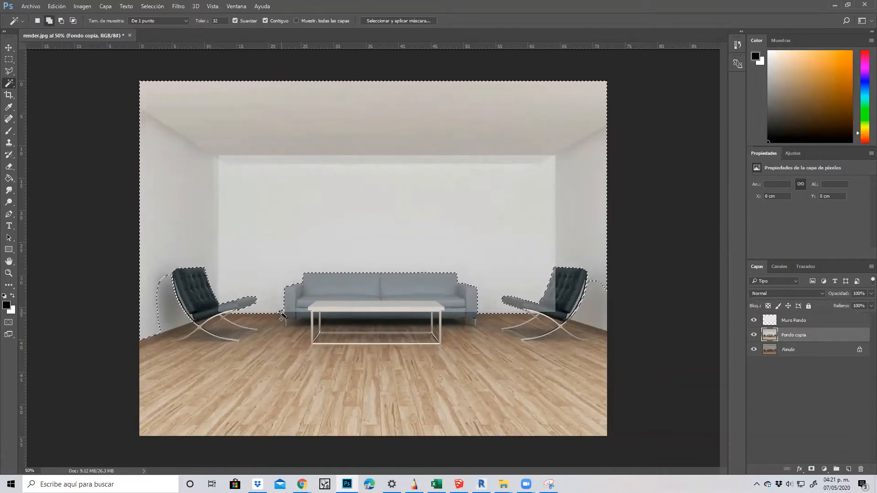
shift+click(589, 310)
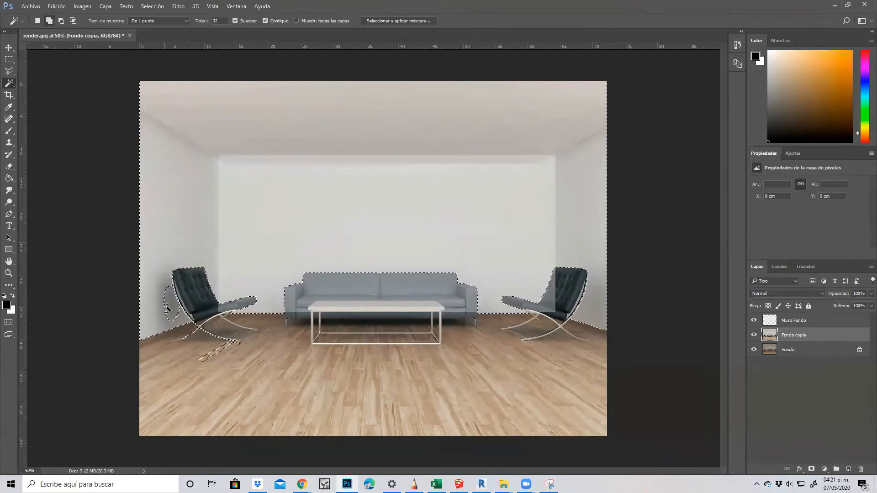
shift+click(171, 309)
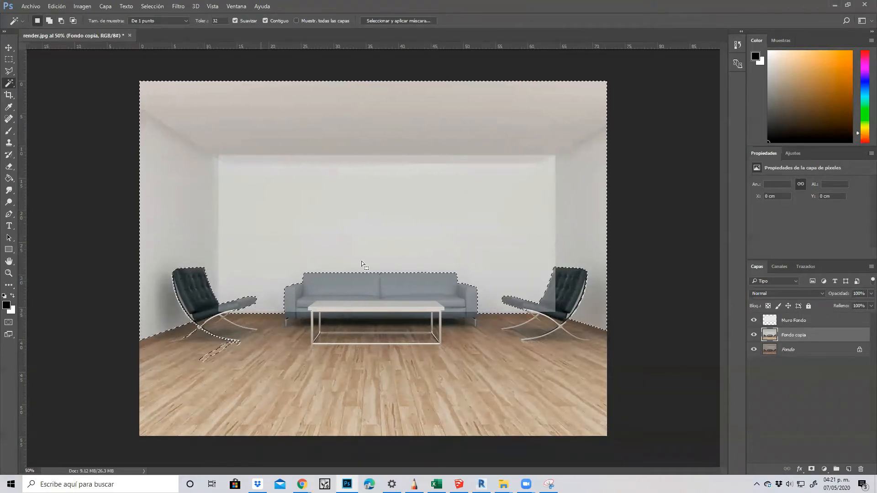
- Invert the selection, copy the floor and furniture to a new layer, and hide Fondo copia and Fondo to check it
click(152, 6)
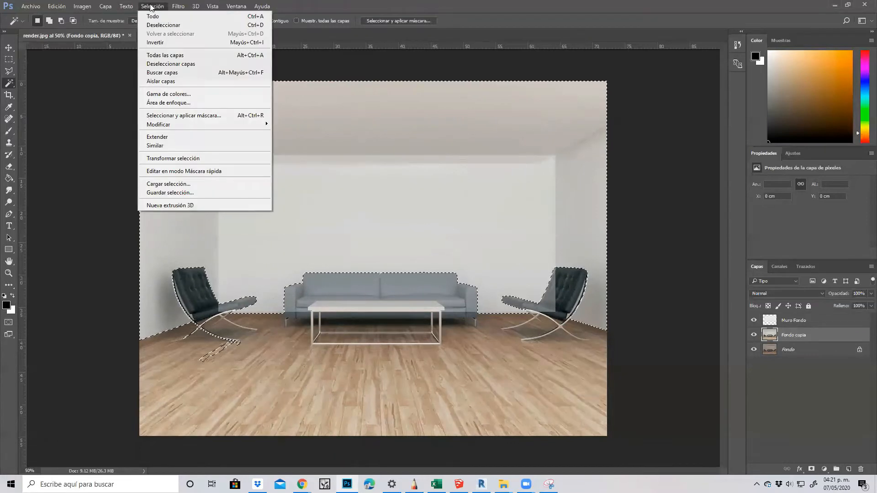
click(175, 42)
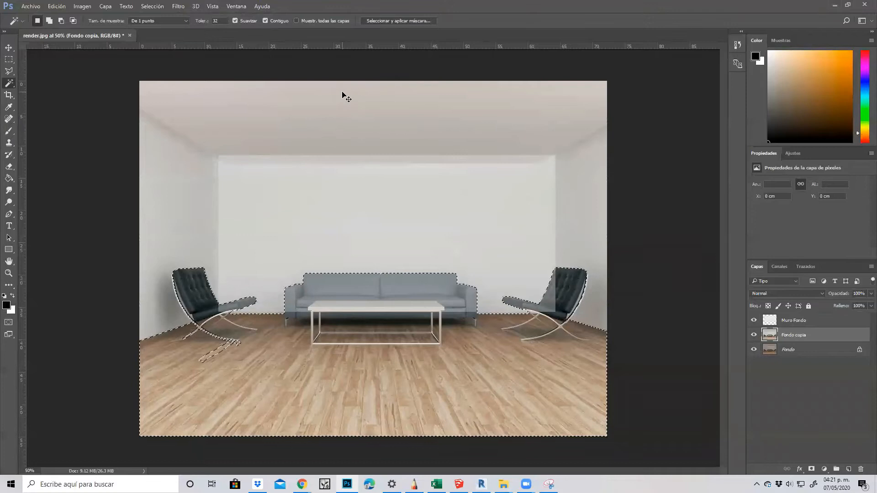
key(ctrl+j)
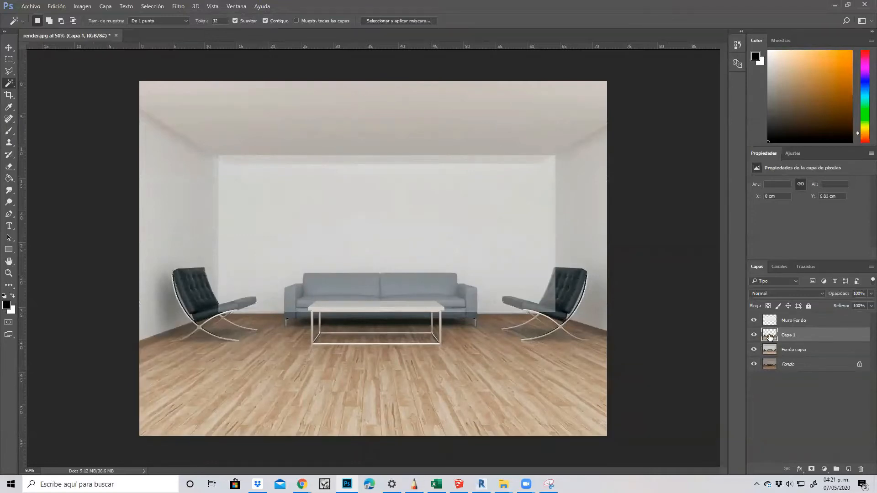
click(754, 350)
click(754, 365)
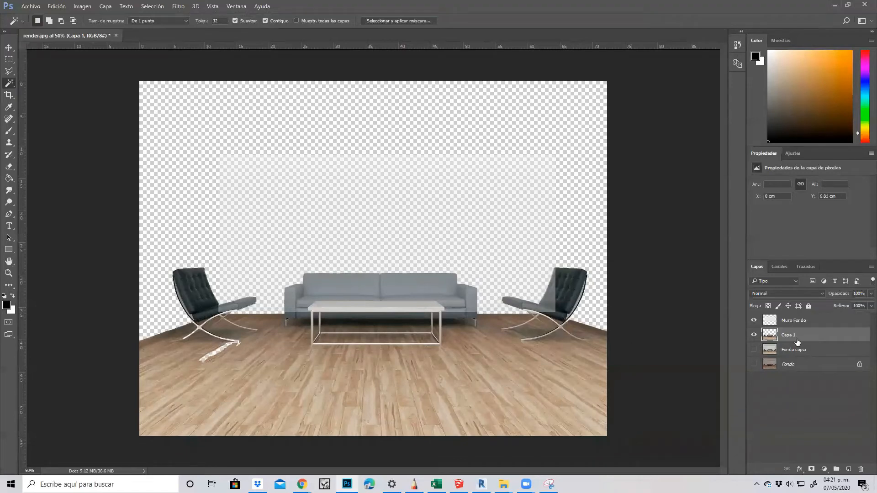
- Move Muro Fondo beneath the copied furniture layer, set its opacity to 100% and show Fondo copia again
drag(783, 321, 784, 341)
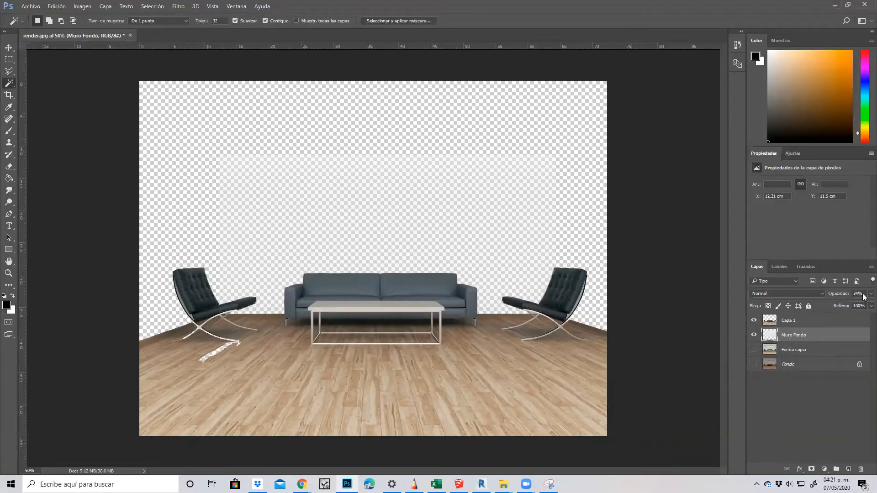
drag(842, 305, 870, 305)
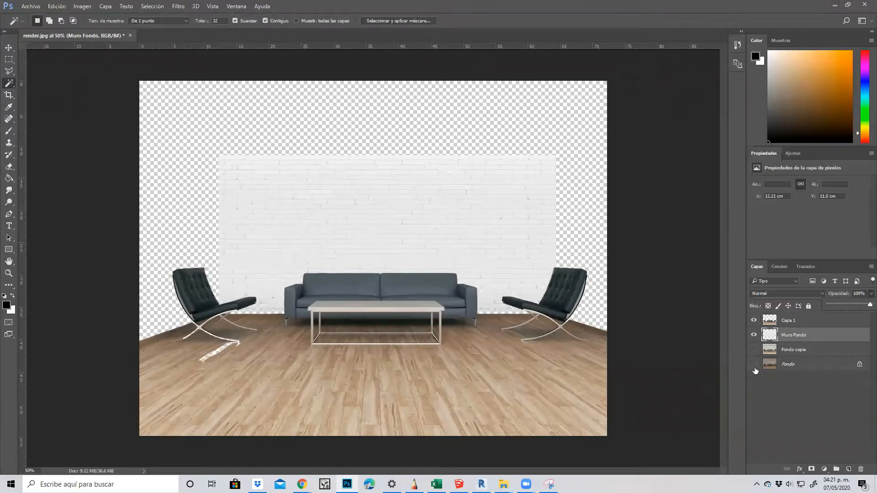
click(754, 350)
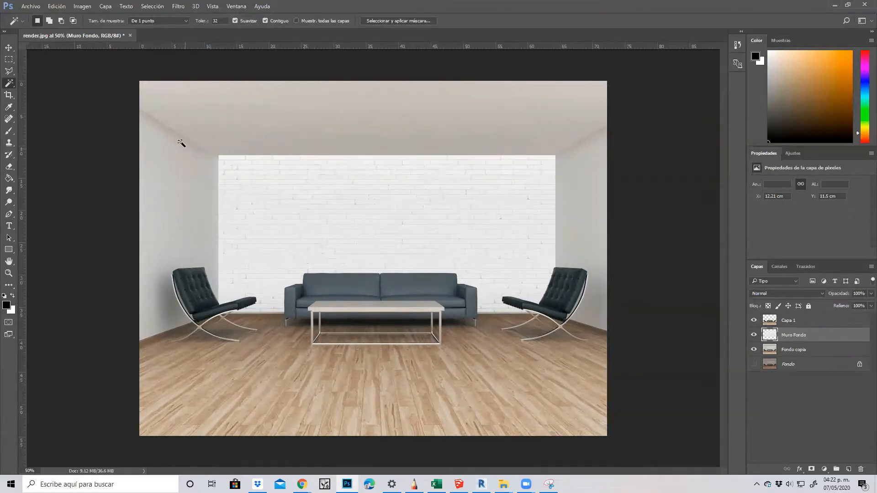
- Rename the furniture layer Muebles and lower the Muro Fondo layer's opacity to about 21%
double_click(790, 321)
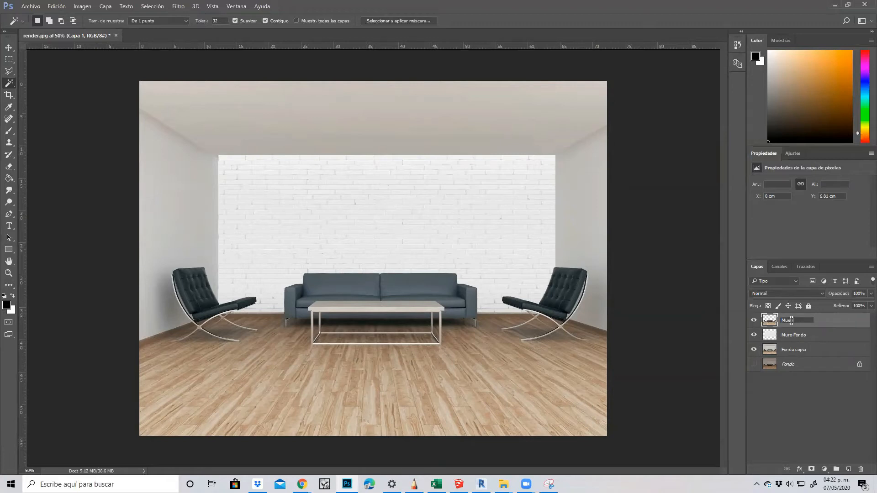
click(799, 349)
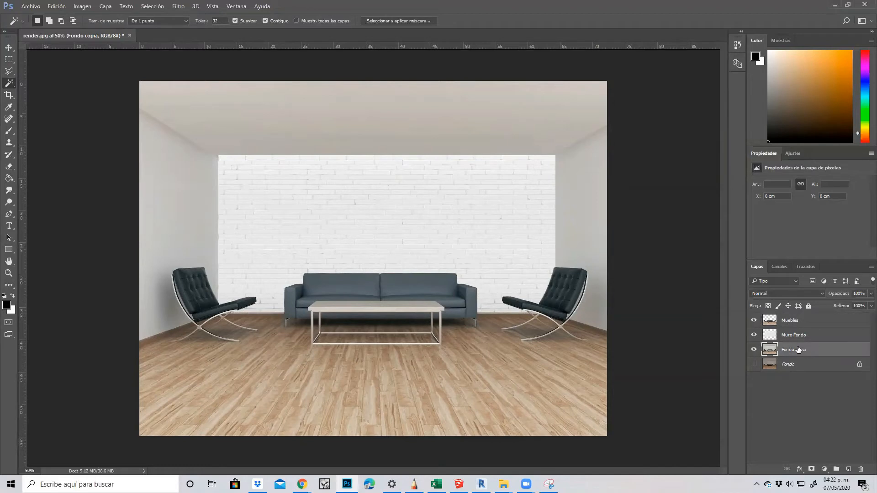
click(772, 336)
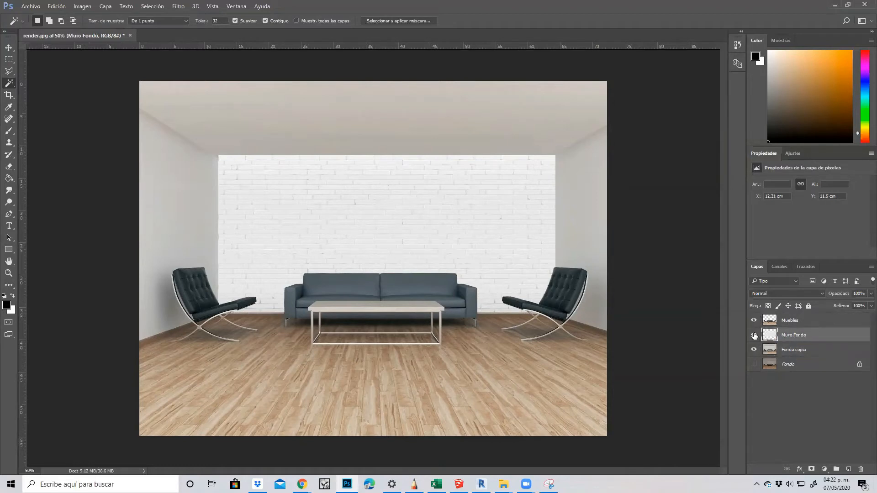
click(871, 294)
click(846, 305)
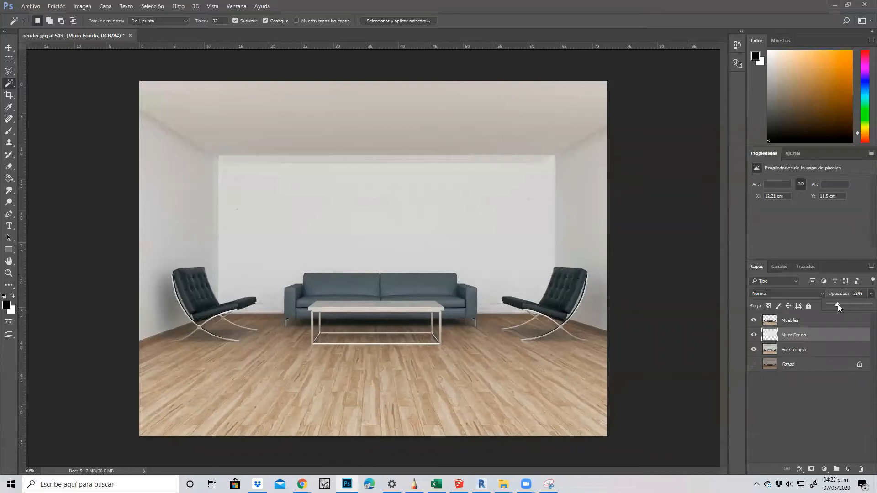
- Outline the ceiling on Fondo copia with the Polygonal Lasso, following its edges with the side and back walls
click(807, 350)
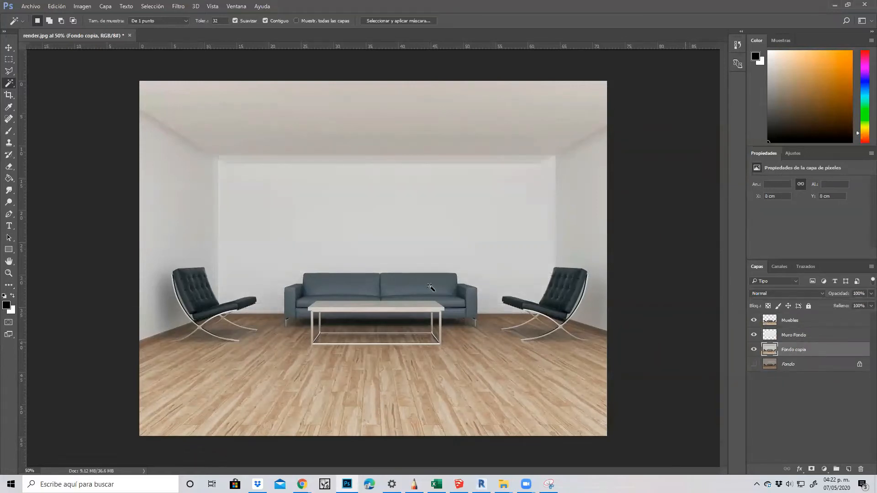
click(9, 72)
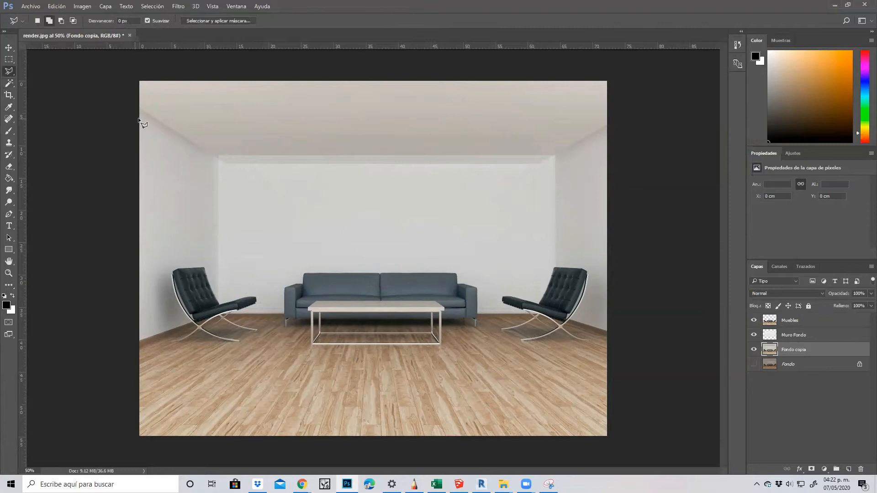
click(139, 108)
click(224, 163)
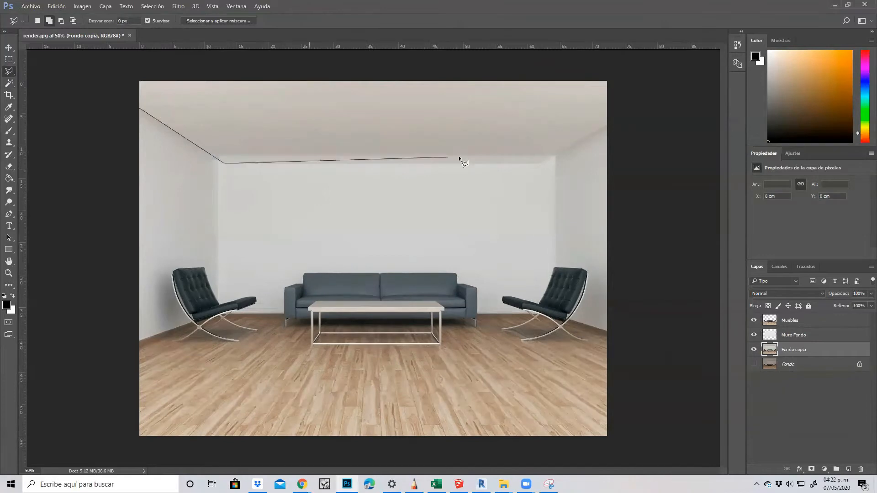
click(540, 163)
click(608, 126)
click(610, 76)
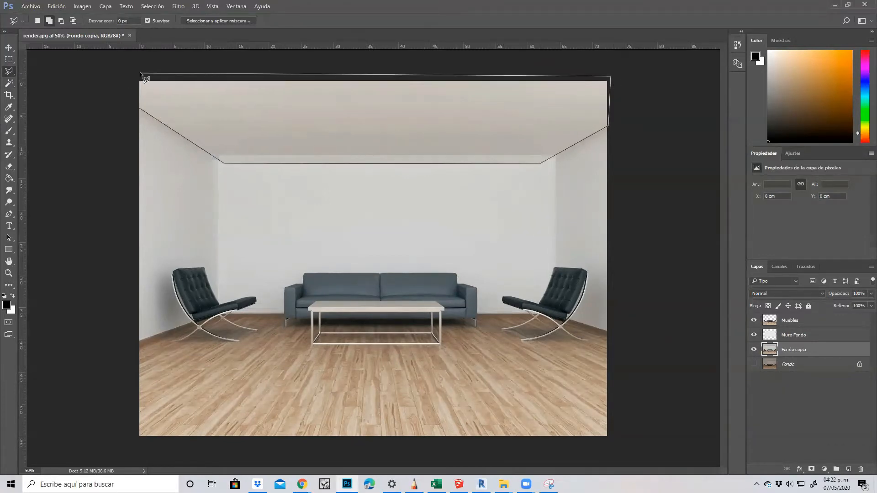
click(133, 95)
click(141, 111)
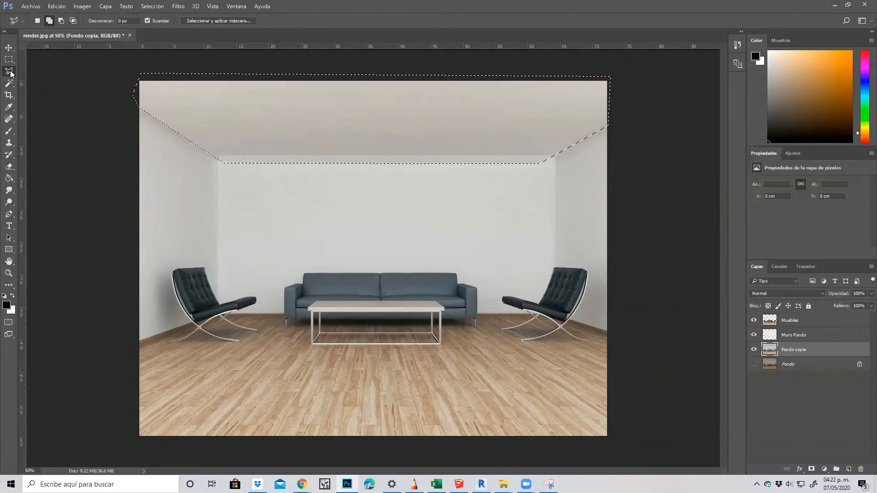
- Copy the selected ceiling to a new layer, place it at the top of the layer stack and name it Plafon
key(ctrl+j)
drag(762, 351, 779, 313)
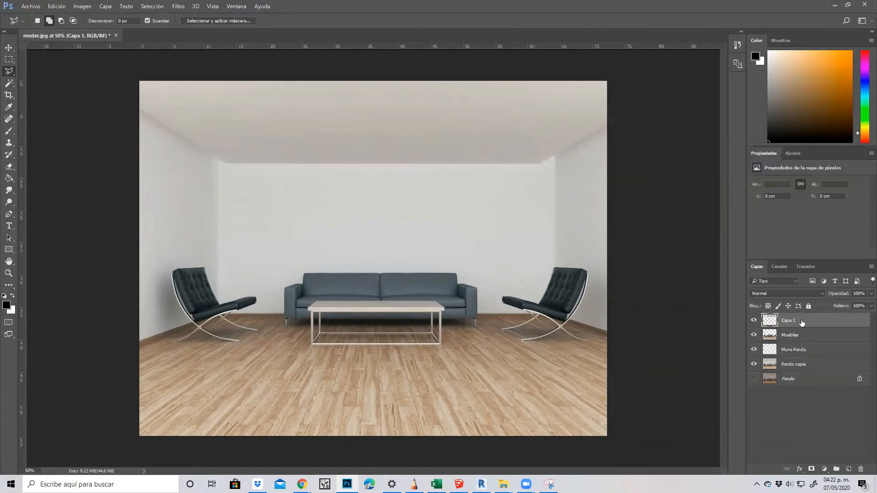
key(space)
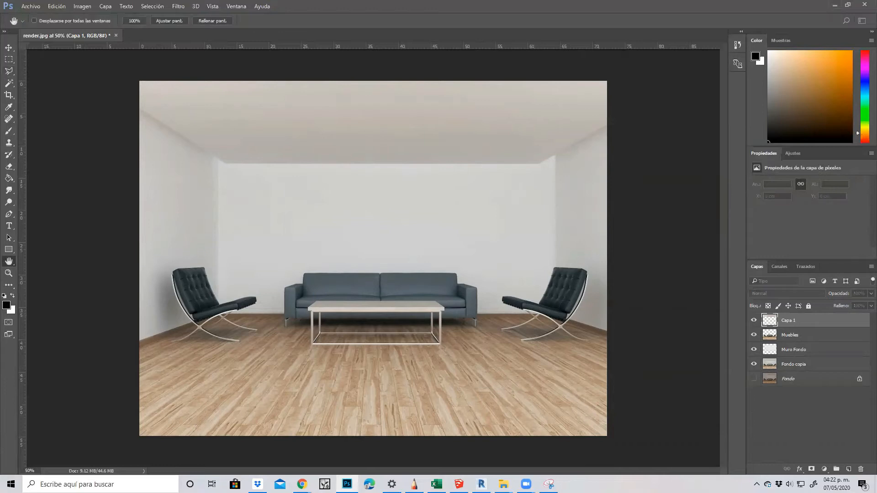
double_click(788, 321)
text(Plafon)
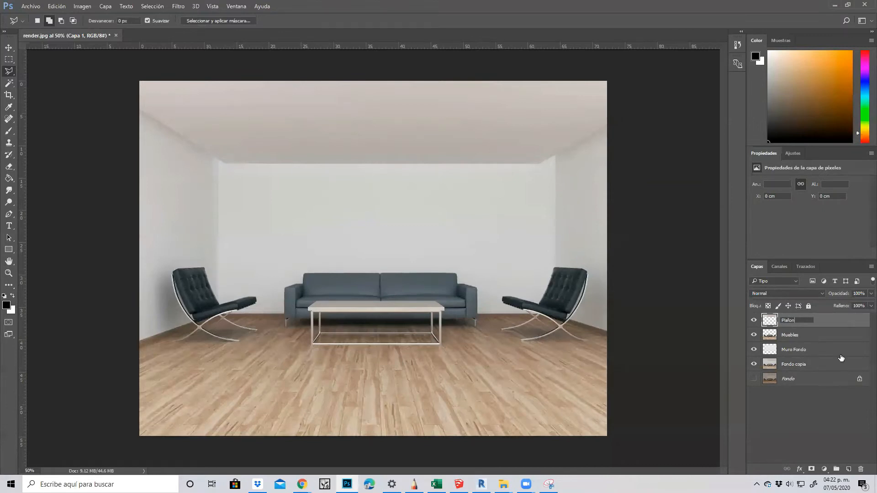
- Select the walls on Fondo copia with the Magic Wand, including the shaded areas beside the armchairs, and copy them to a new layer
click(803, 367)
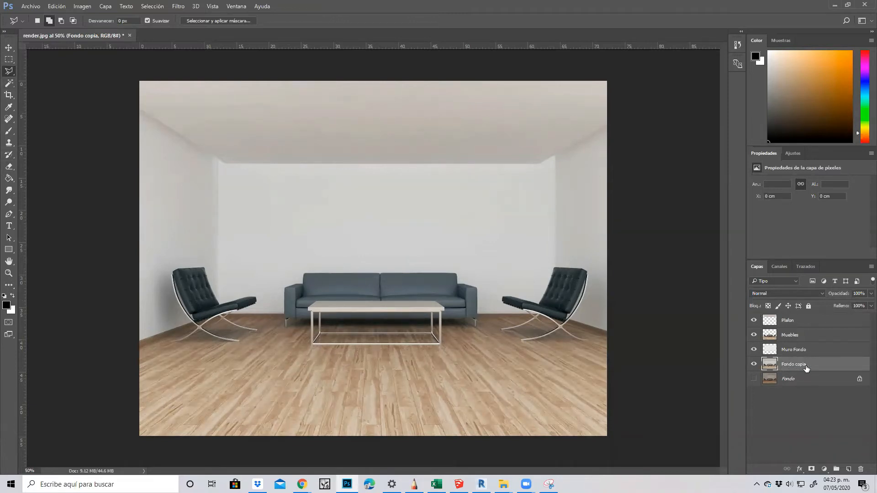
click(8, 82)
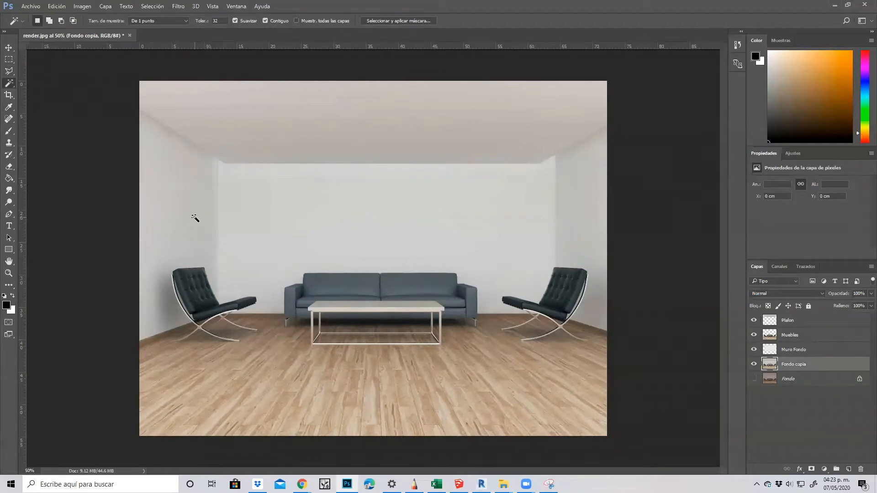
click(195, 217)
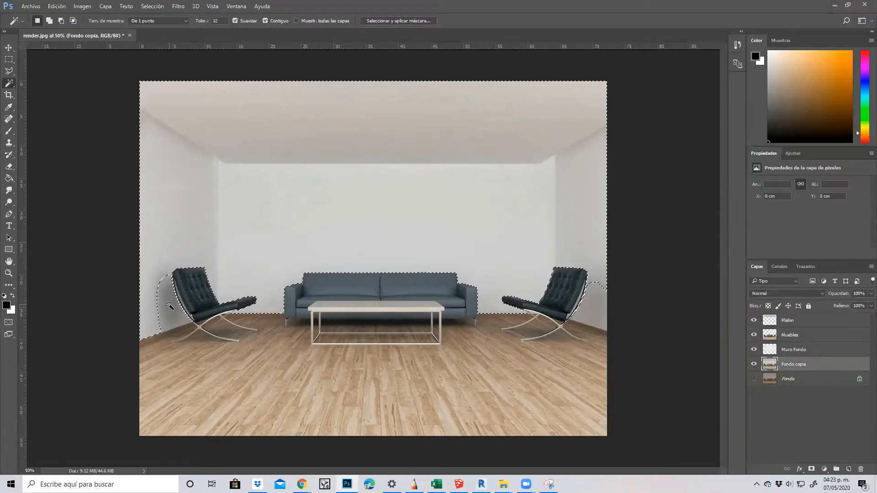
shift+click(164, 290)
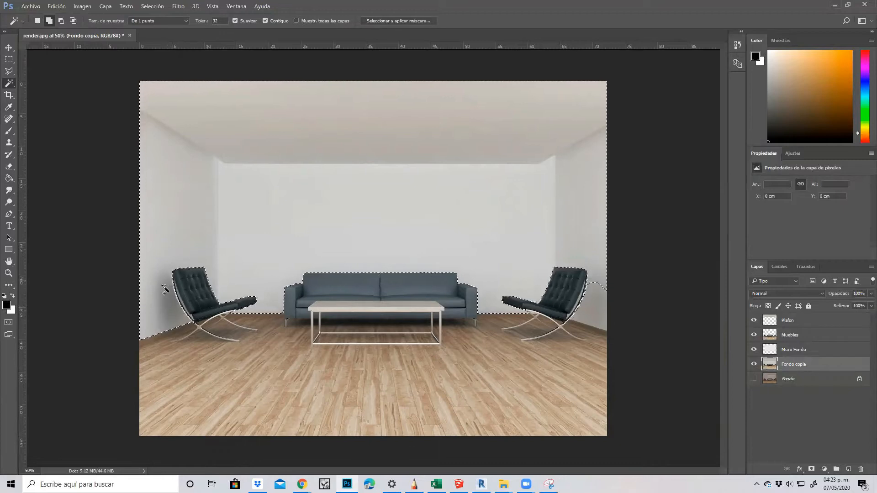
shift+click(603, 311)
key(ctrl+j)
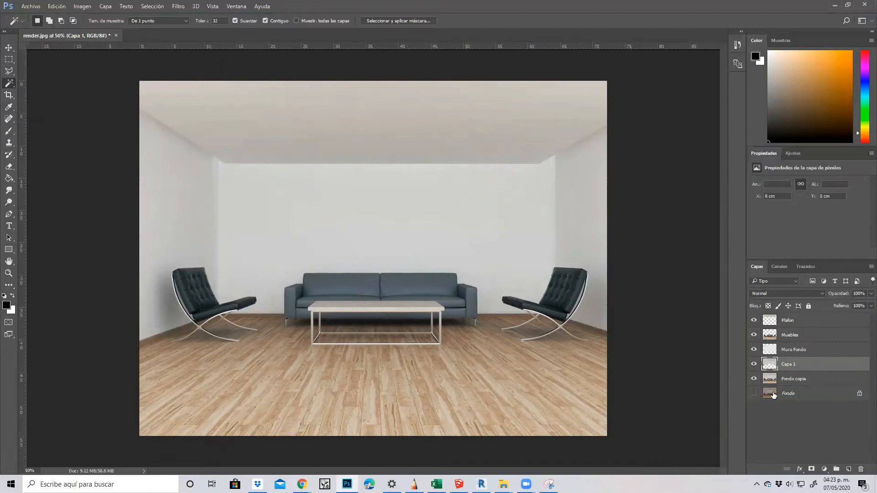
- Isolate the copied wall layer by hiding Fondo copia, Muro Fondo, Muebles and Plafon to examine its contents
click(754, 379)
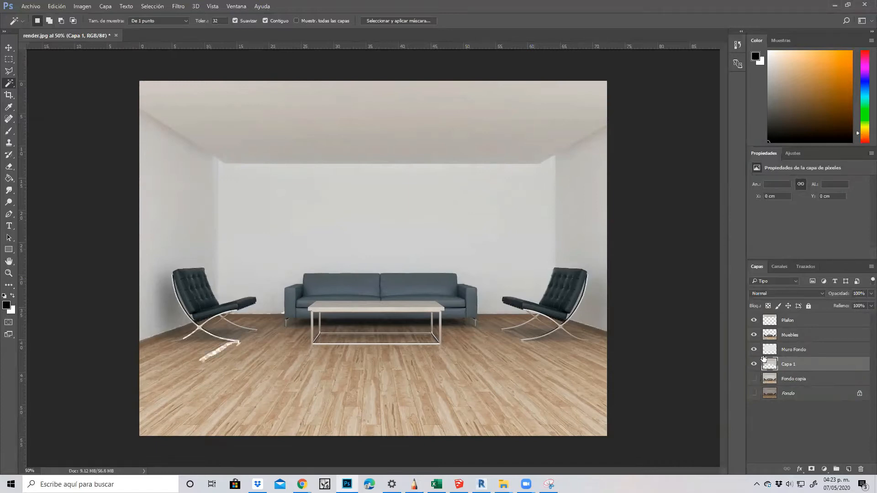
click(754, 349)
click(754, 335)
click(754, 321)
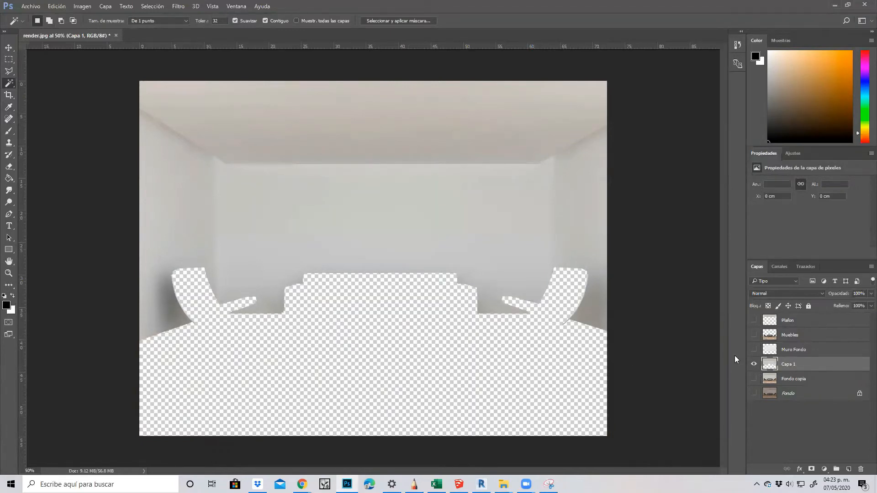
- Show Fondo copia, Muro Fondo and Plafon again and rename the copied wall layer Muros laterales
click(754, 379)
click(753, 393)
click(754, 350)
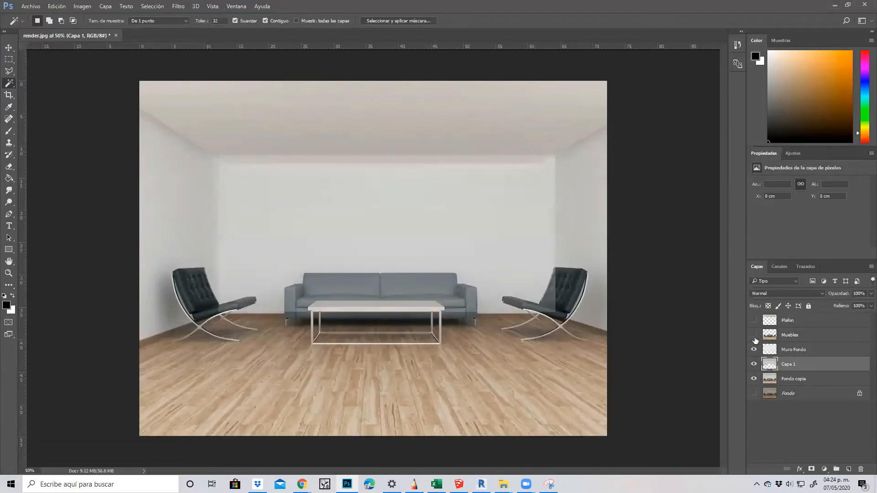
click(754, 321)
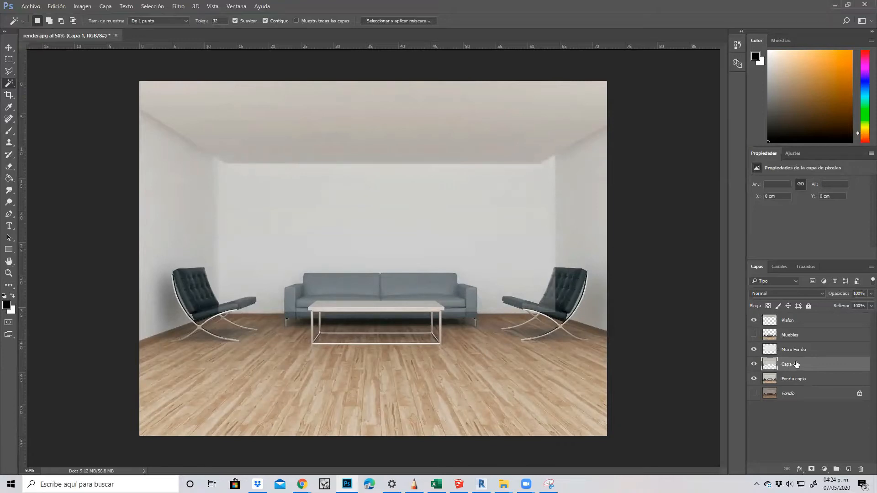
text(Muros laterales)
key(Return)
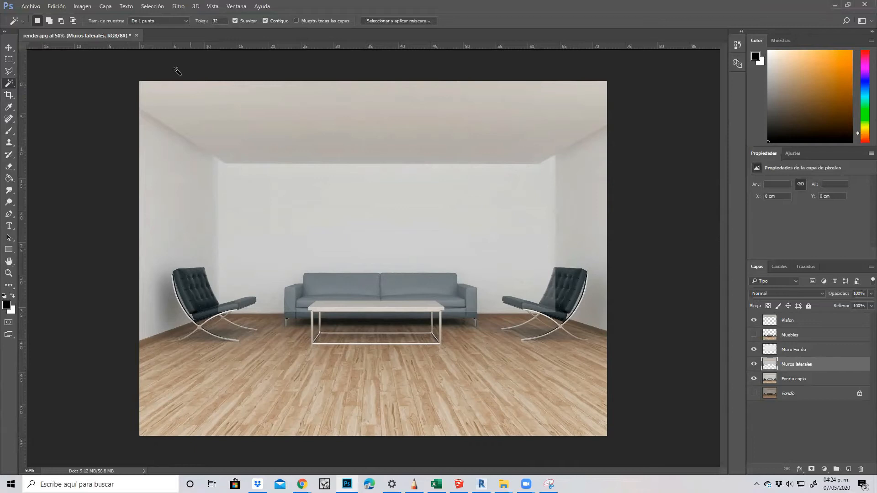
- Tint the Muros laterales layer light blue with Color Balance, shifting the midtones toward cyan and blue
click(82, 7)
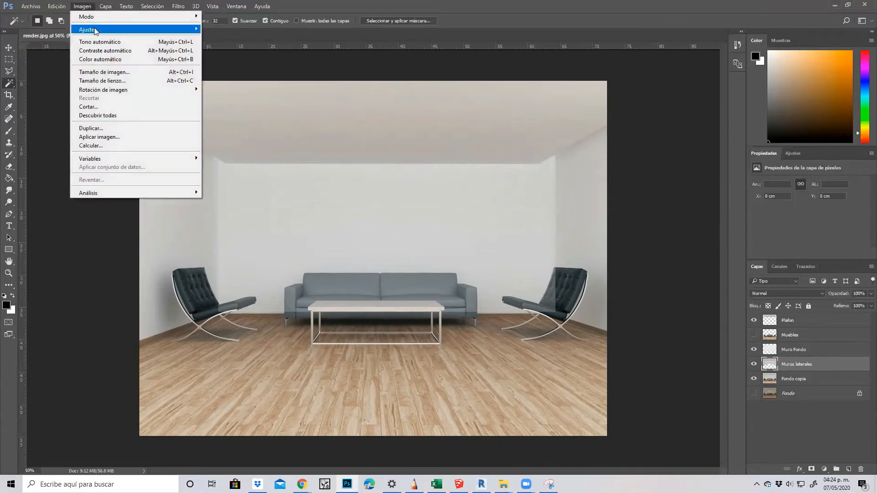
mouse_move(87, 29)
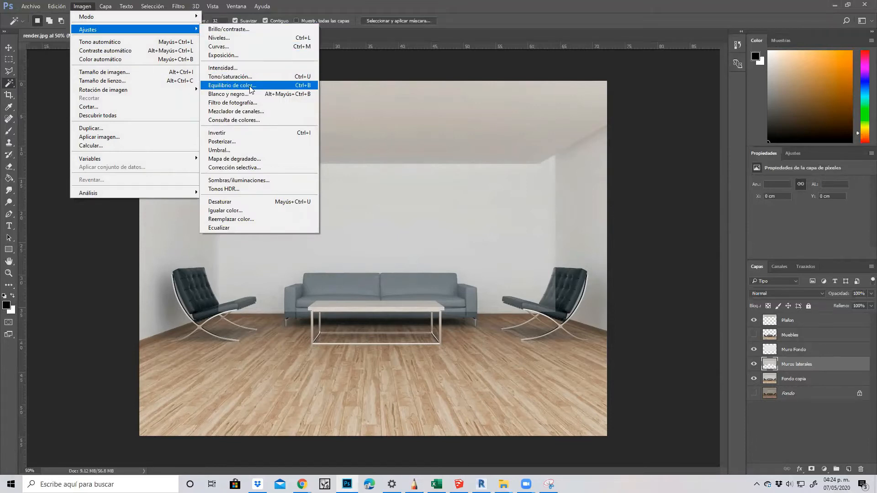
click(251, 90)
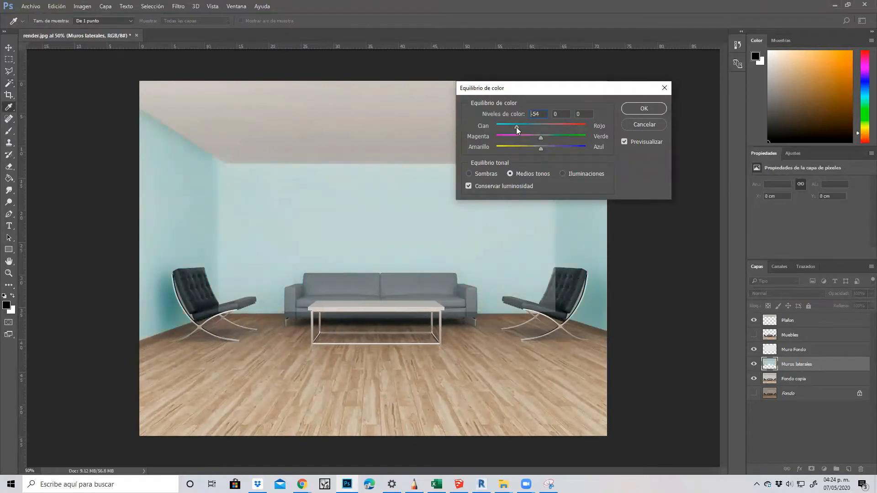
drag(542, 148, 556, 151)
key(Return)
- Raise the Muro Fondo layer's opacity to 100% and show the Muebles layer again
click(817, 352)
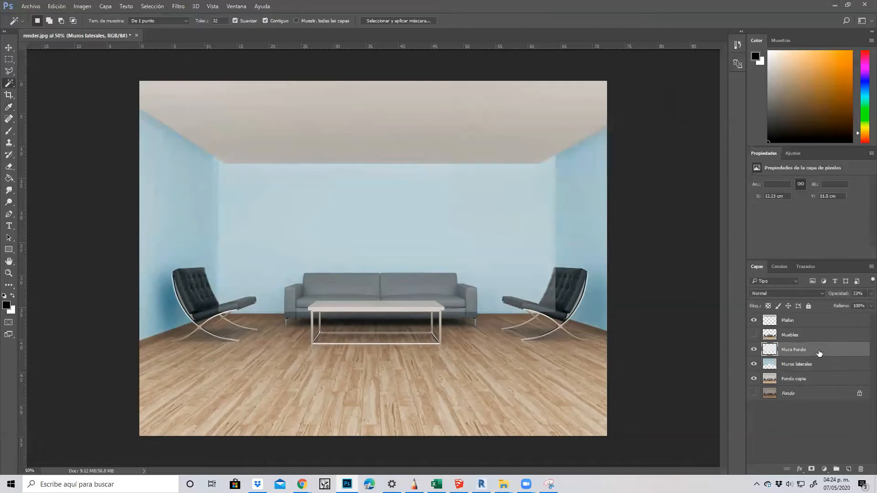
click(870, 294)
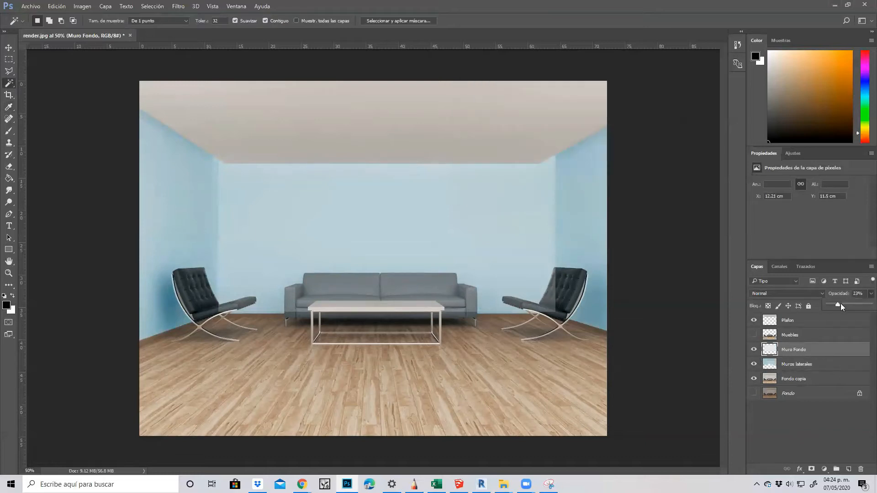
drag(840, 304, 870, 304)
drag(804, 353, 755, 338)
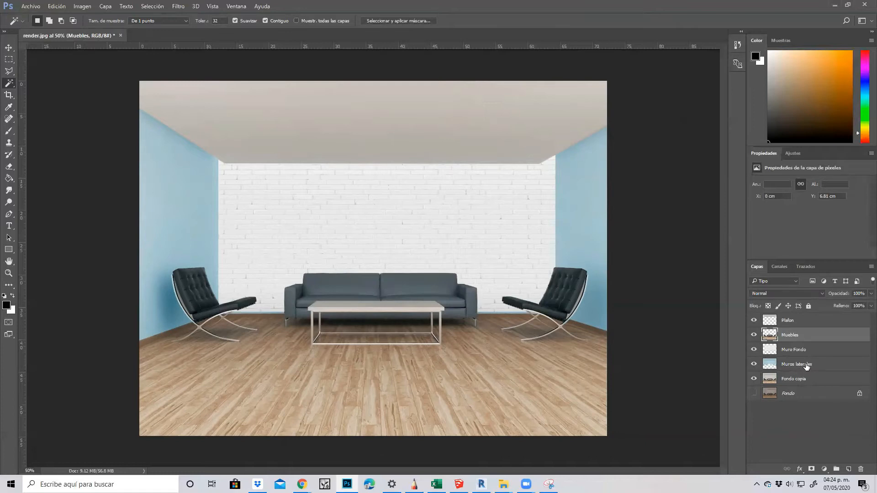
- Deepen the blue of Muros laterales with Color Balance, setting the midtone levels to -18, 0 and +91
click(803, 366)
click(84, 6)
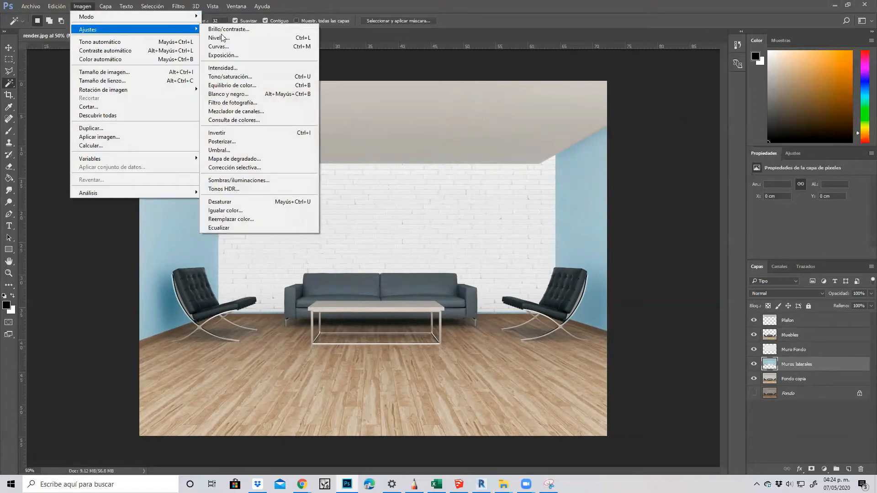
click(256, 84)
drag(540, 148, 580, 149)
mouse_move(538, 128)
mouse_down()
mouse_move(520, 128)
mouse_move(532, 130)
mouse_up()
drag(578, 148, 581, 149)
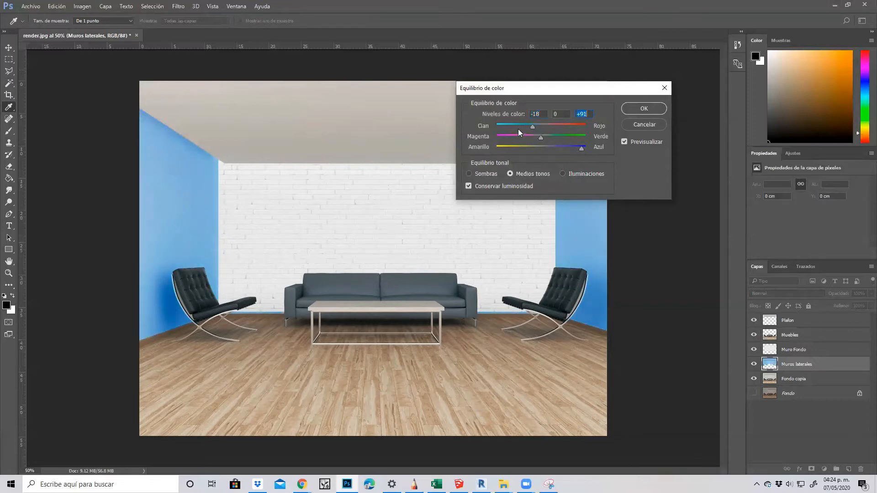
click(633, 109)
- Darken the Muros laterales layer to navy with Brightness/Contrast, setting the brightness to -113
click(83, 9)
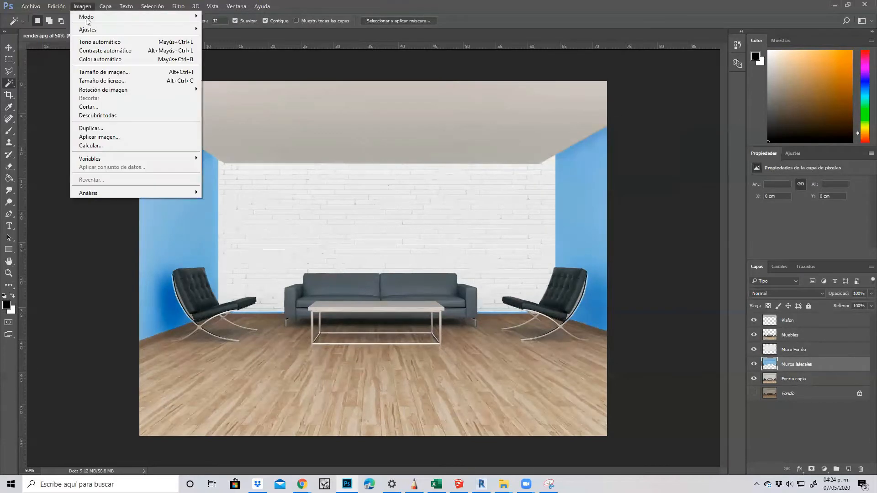
mouse_move(90, 30)
click(228, 29)
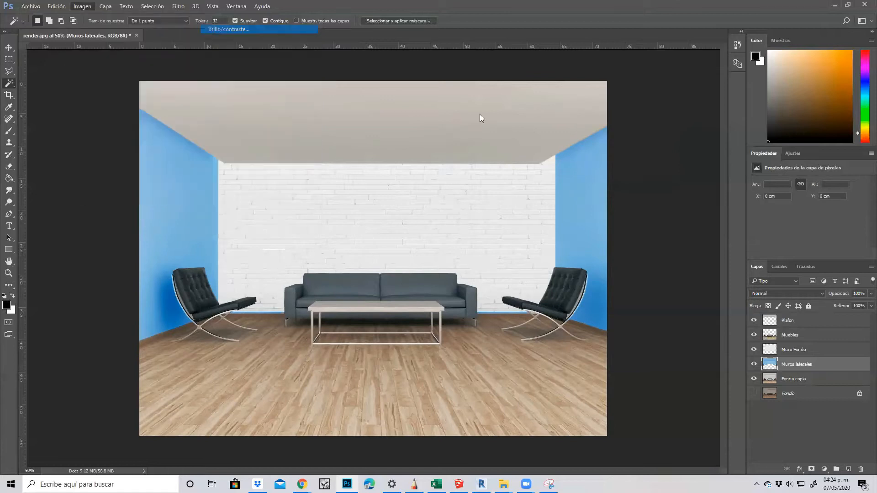
drag(437, 98, 403, 97)
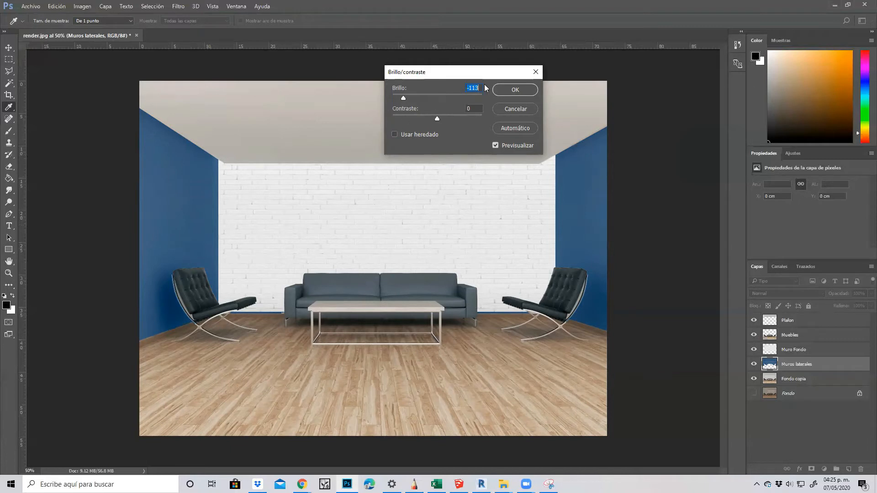
click(505, 91)
key(w)
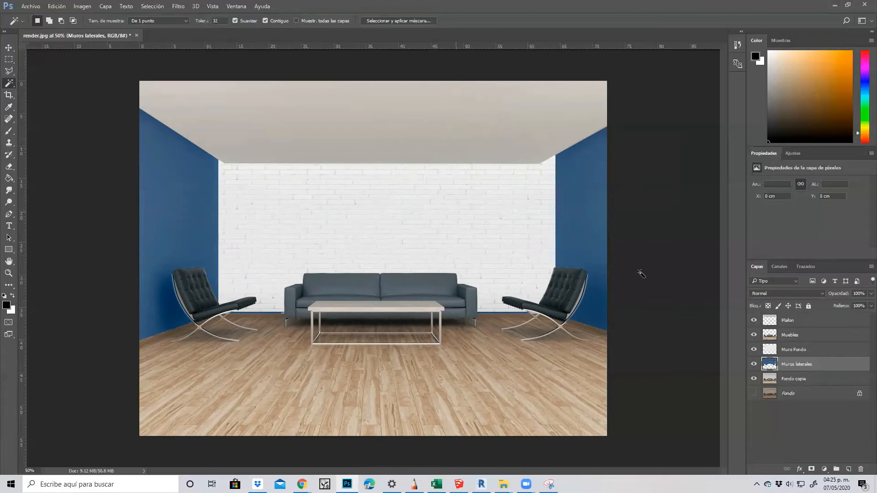
- Nudge the Muro Fondo brick wall slightly down until it meets the floor line behind the furniture
click(775, 350)
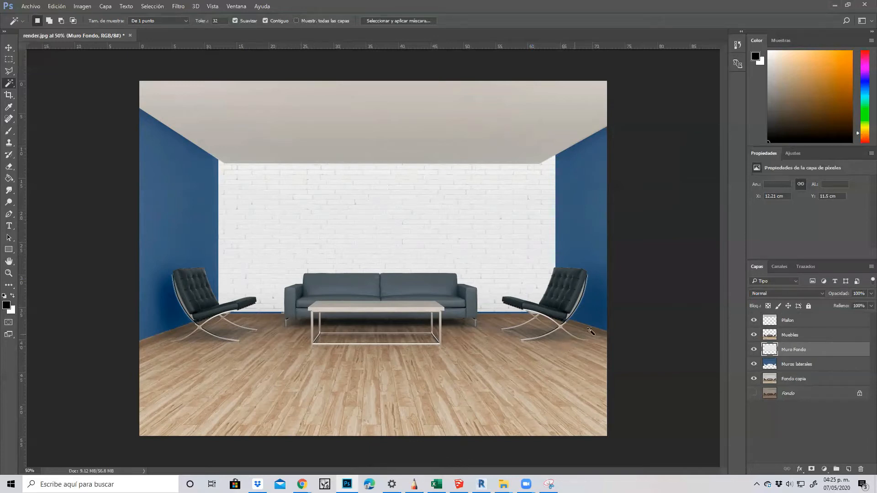
click(9, 48)
drag(346, 195, 348, 199)
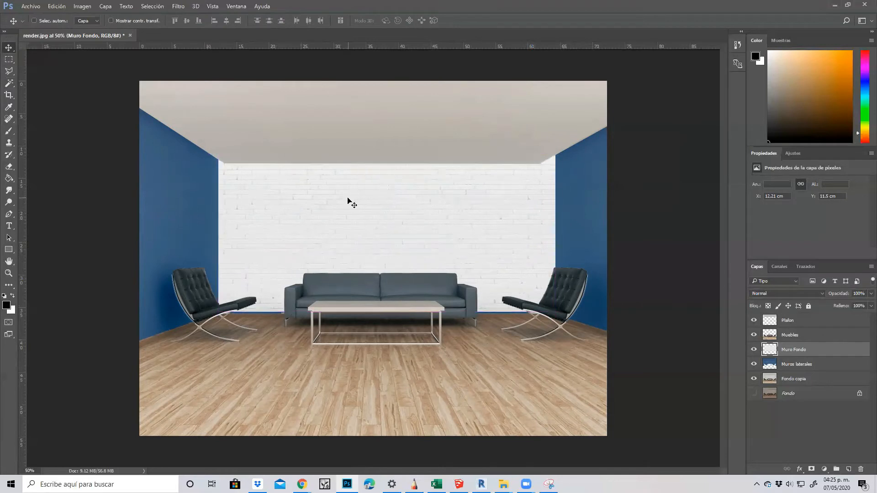
key(Down)
key(Down)
key(Down)
key(Down)
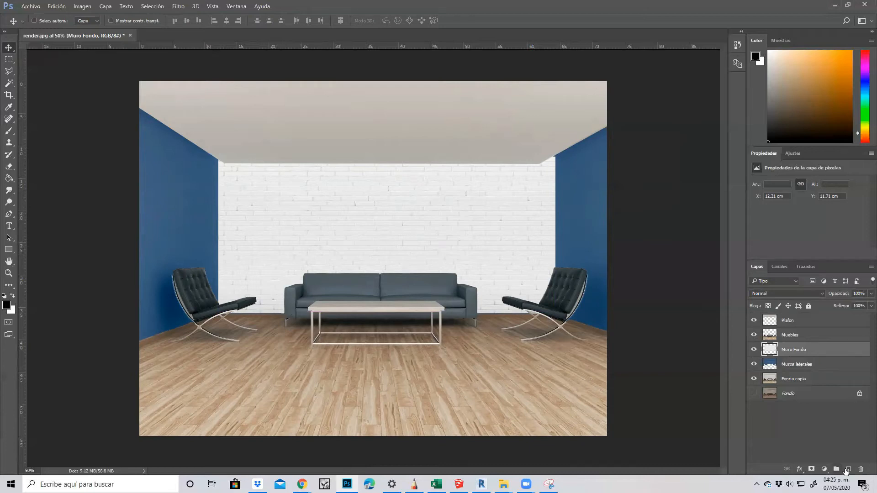
- Add a new layer above Muro Fondo and set up a soft black brush 95 px in size
click(847, 469)
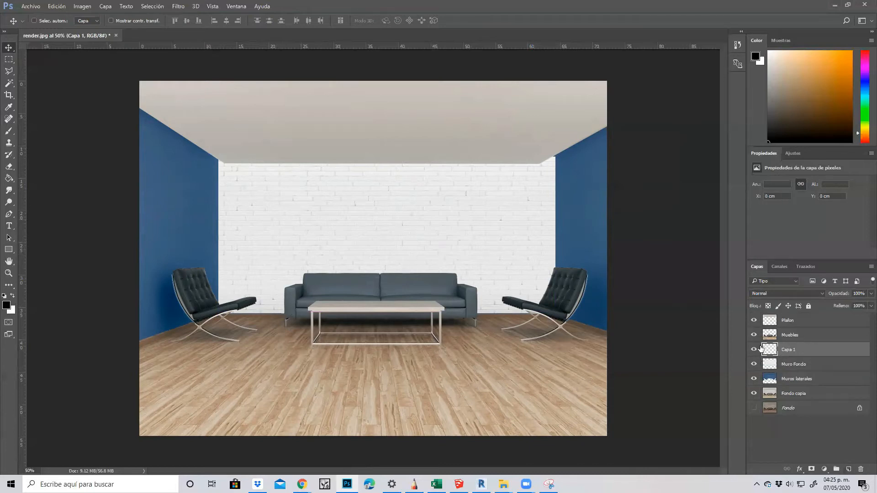
key(i)
click(6, 306)
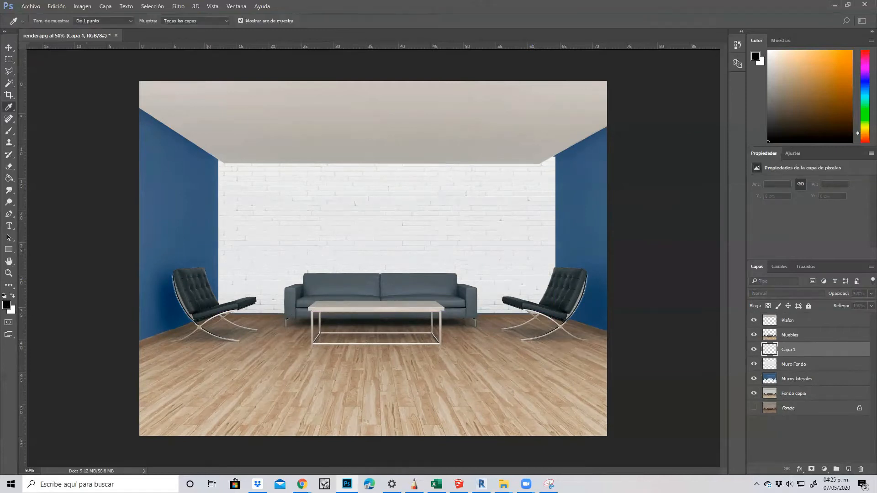
click(525, 103)
key(v)
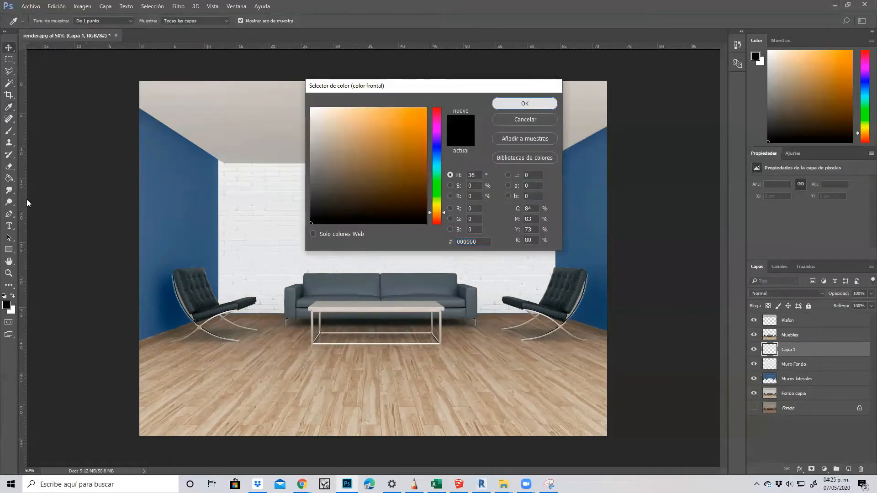
click(8, 132)
click(48, 21)
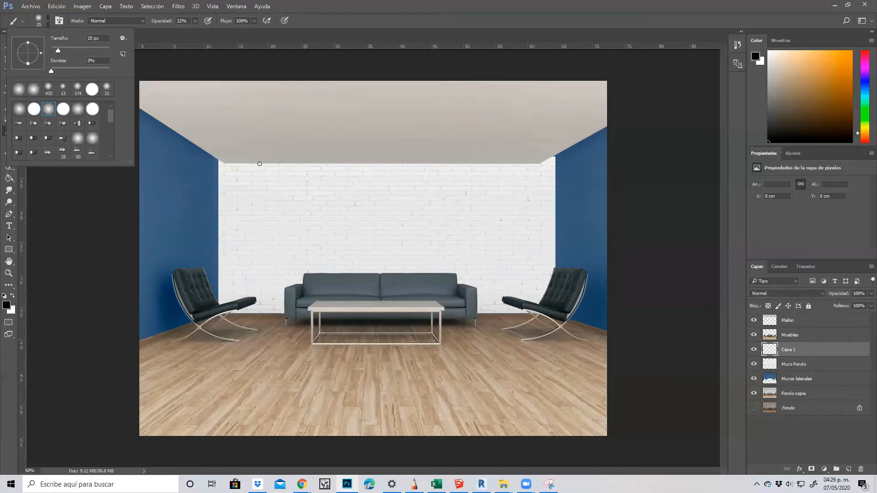
drag(60, 48, 68, 49)
click(47, 24)
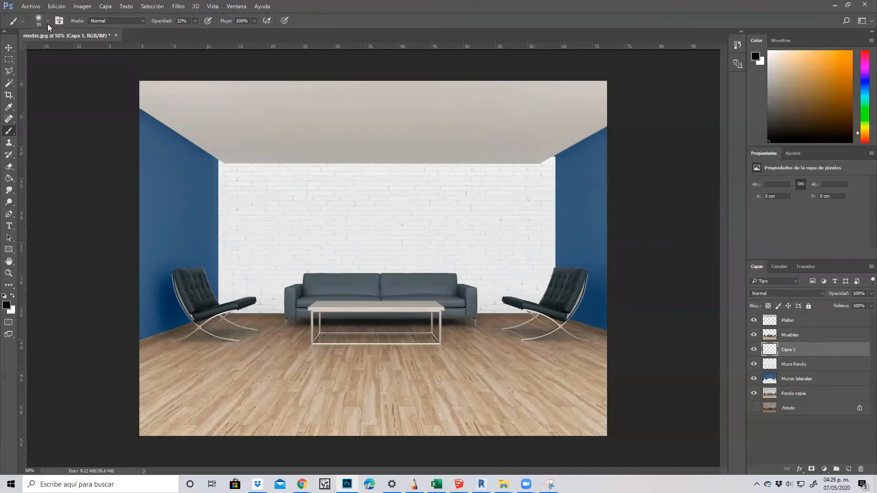
- Try a black brush stroke at 100% opacity across the brick wall and undo it
click(195, 21)
drag(194, 31, 232, 34)
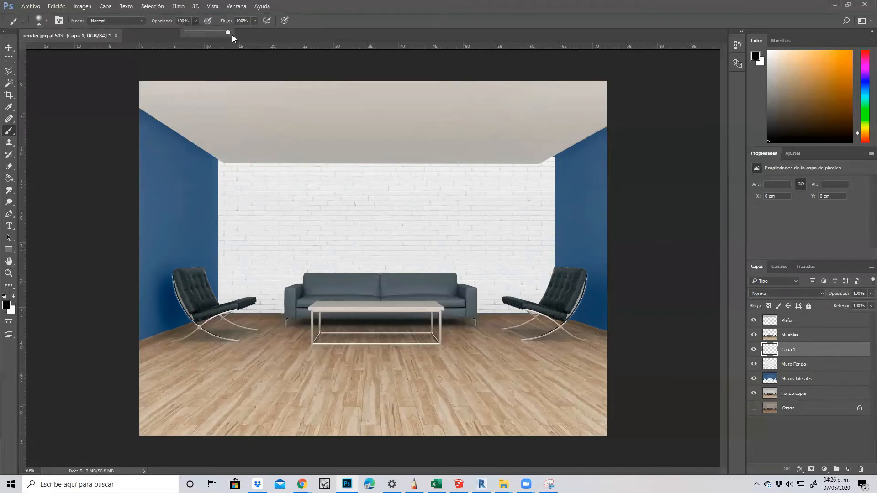
click(367, 187)
mouse_move(370, 185)
mouse_down()
mouse_move(301, 210)
mouse_move(325, 197)
mouse_up()
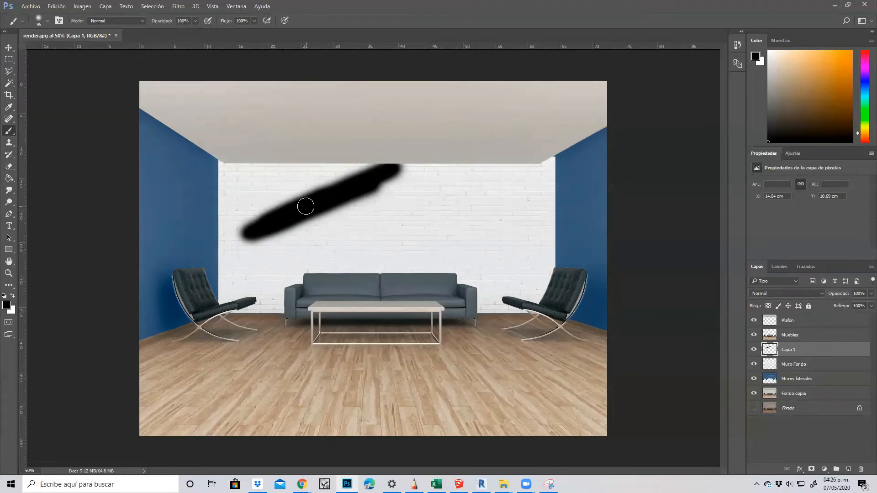
key(ctrl+z)
- Try a diagonal brush stroke at 29% opacity across the brick wall and undo it
click(194, 20)
drag(200, 33, 165, 32)
click(384, 168)
shift+click(262, 215)
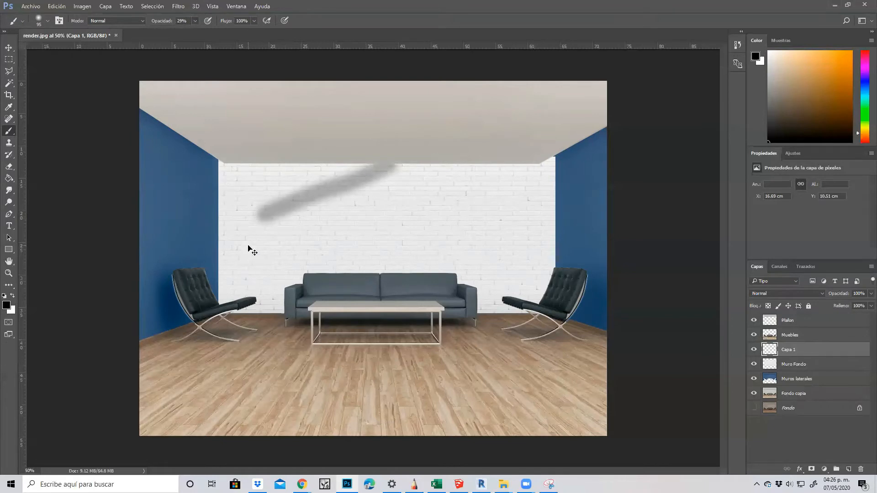
key(ctrl+z)
key(ctrl+z)
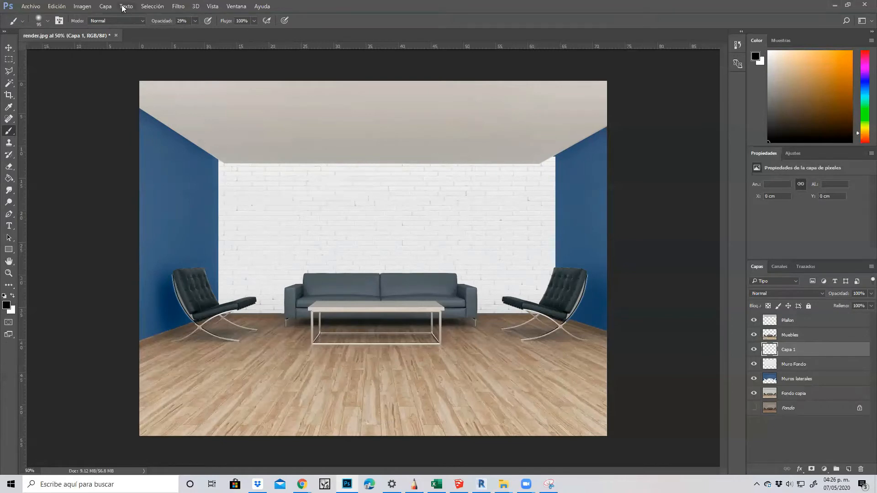
- Set the brush opacity to 51% and try a shadow stroke down the brick wall's left edge
click(194, 21)
drag(204, 32, 204, 32)
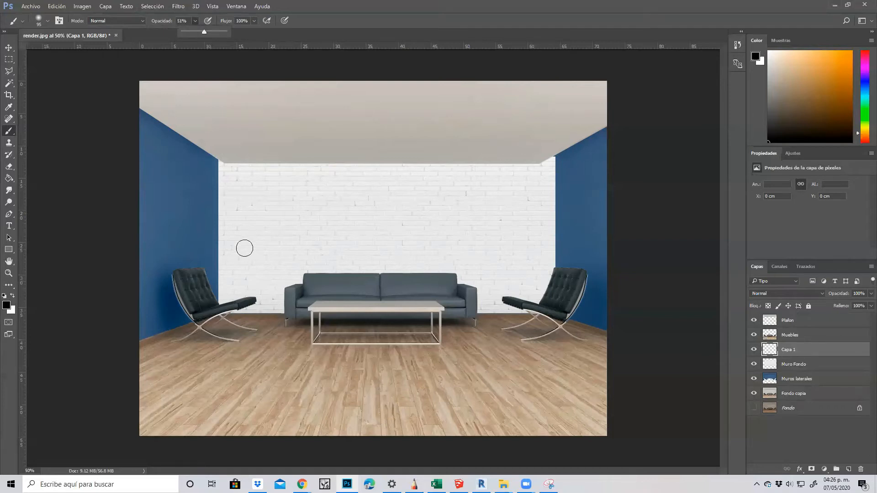
drag(221, 159, 223, 293)
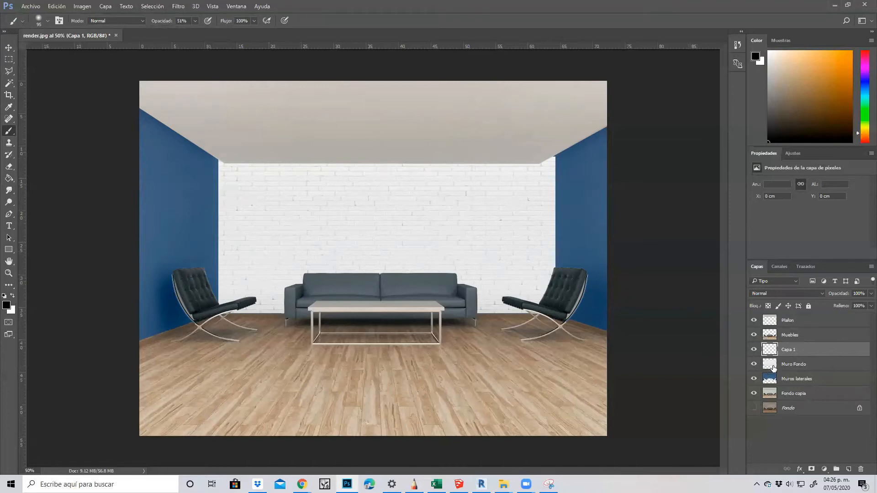
- Select the brick wall area by picking the empty area of Muro Fondo with the Magic Wand and inverting the selection
click(9, 83)
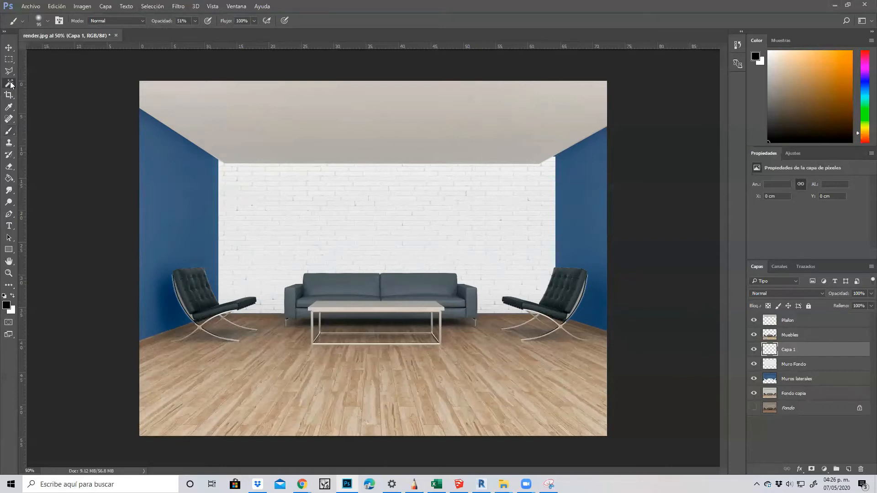
click(787, 370)
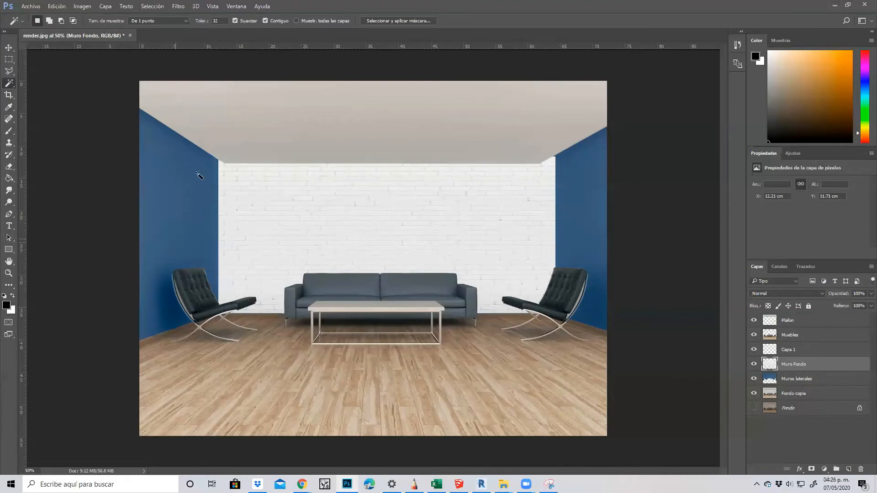
click(583, 210)
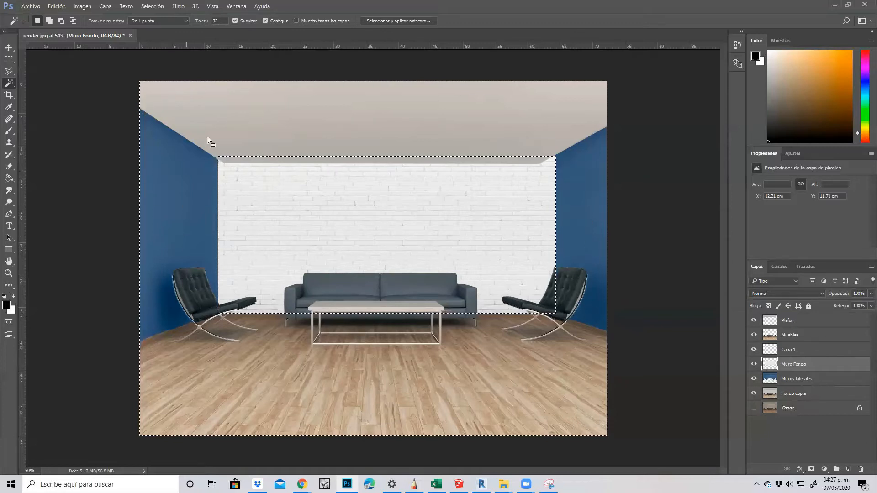
click(152, 6)
click(160, 42)
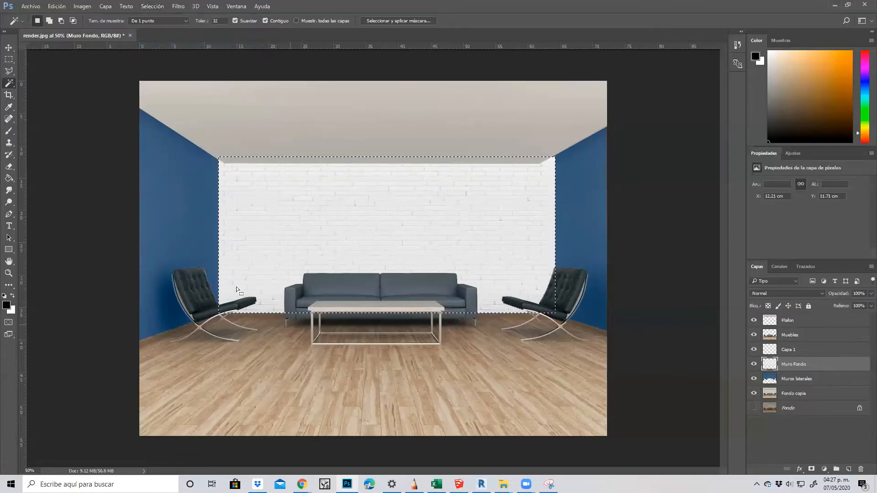
- Paint black shadows on Capa 1 along the wall's edges and around the sofa with a 155 px brush at 51% and 17% opacity
click(816, 351)
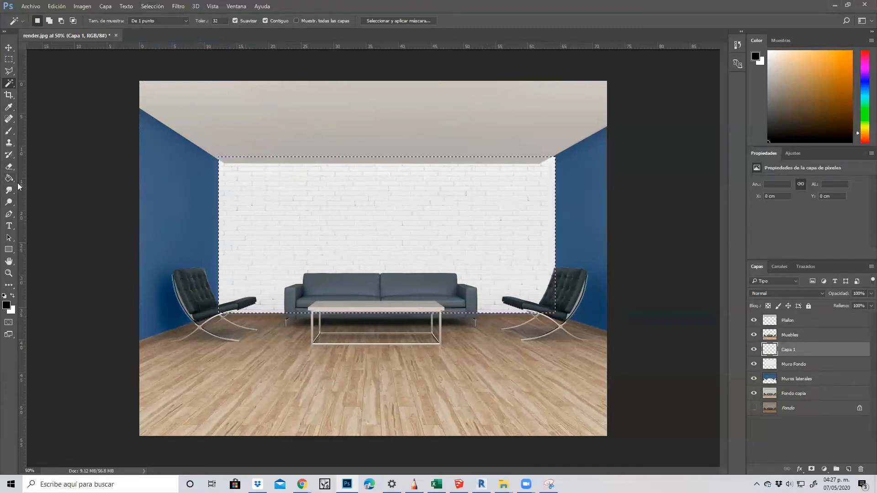
click(8, 132)
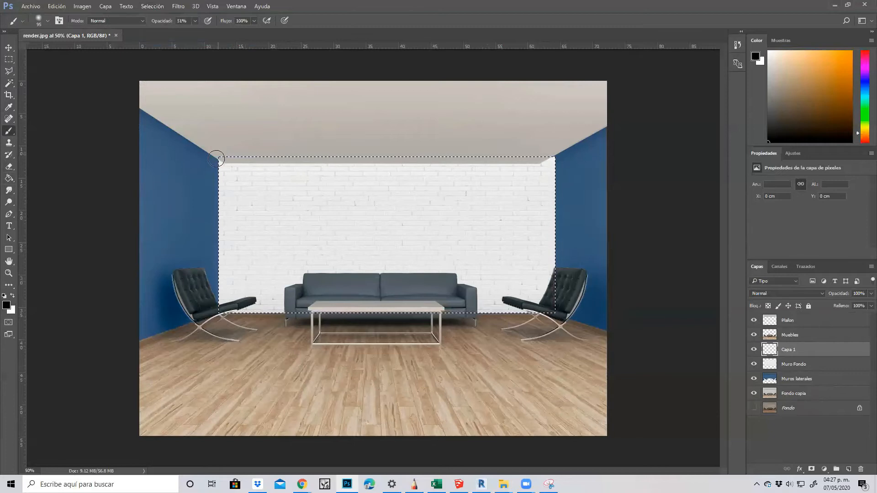
click(47, 21)
click(89, 48)
mouse_move(225, 166)
mouse_down()
mouse_move(223, 273)
mouse_move(242, 299)
mouse_move(281, 303)
mouse_move(577, 312)
mouse_move(568, 187)
mouse_move(562, 204)
mouse_up()
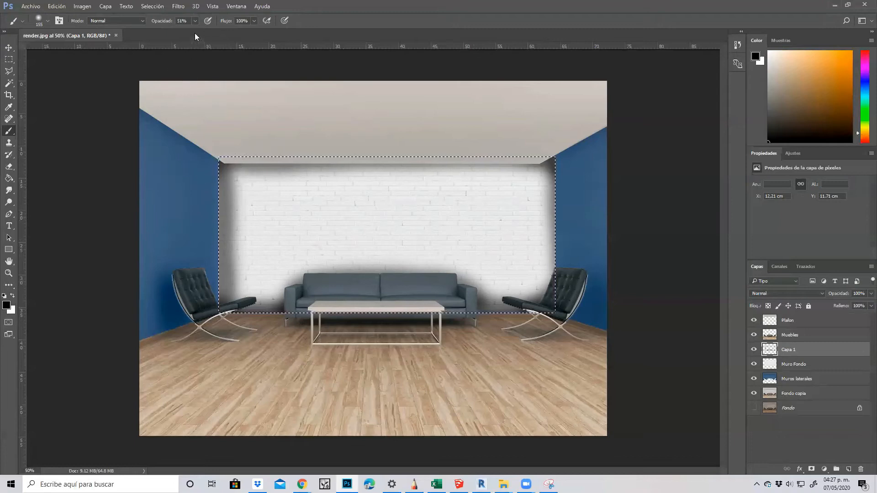
drag(191, 31, 180, 31)
drag(256, 169, 228, 187)
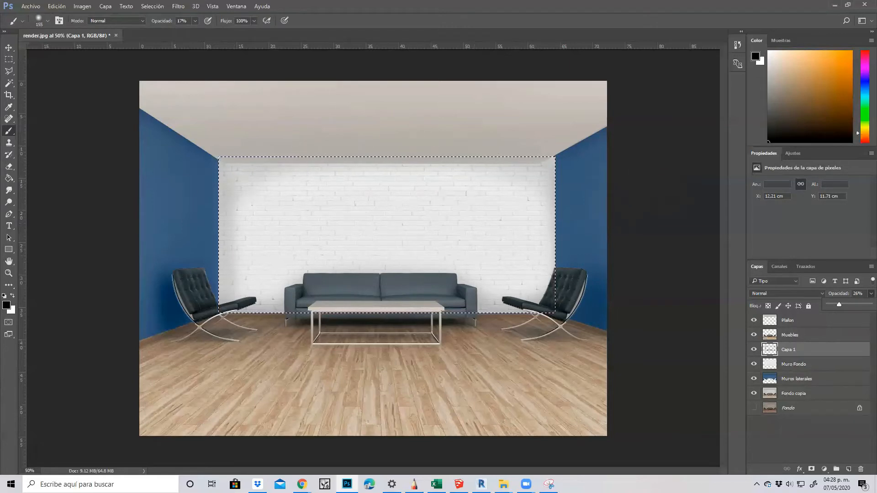
- Lower the shadow layer's opacity to 26% and rename it Sombras muro fondo
double_click(794, 350)
text(Sombras muro fondo)
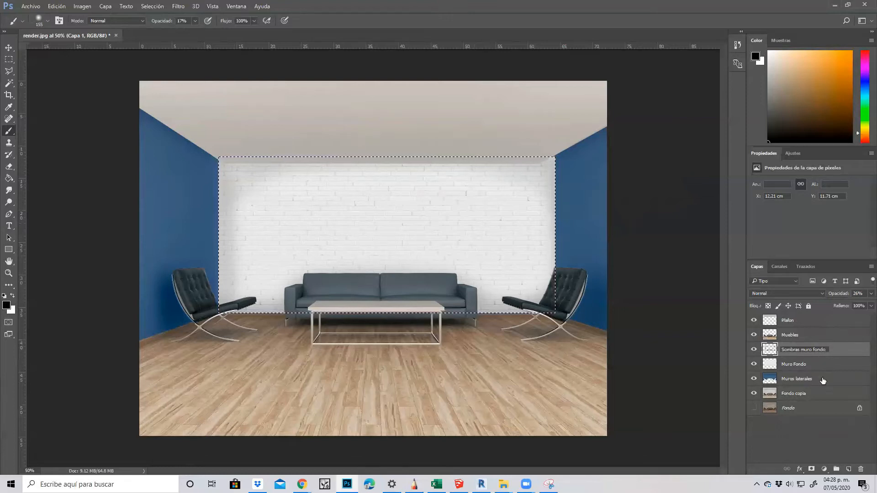
- Switch to Chrome and open the Iluminación category of Decoración on the alameda store site
click(813, 432)
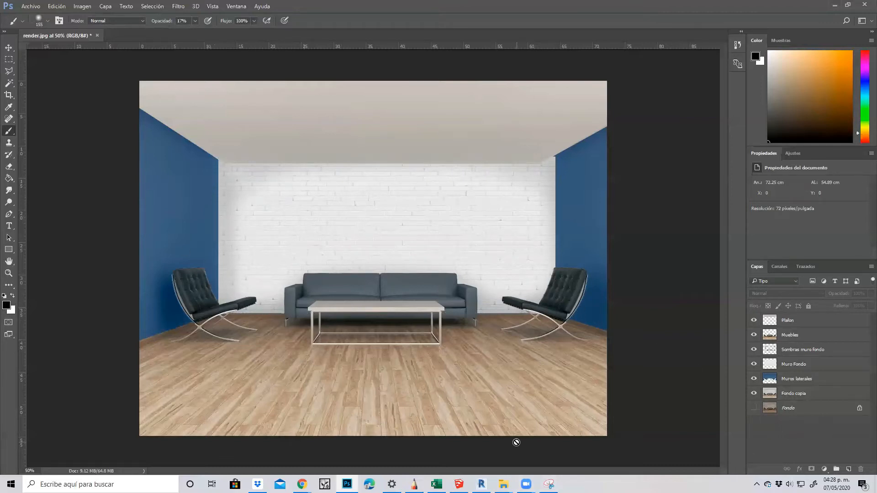
mouse_move(302, 484)
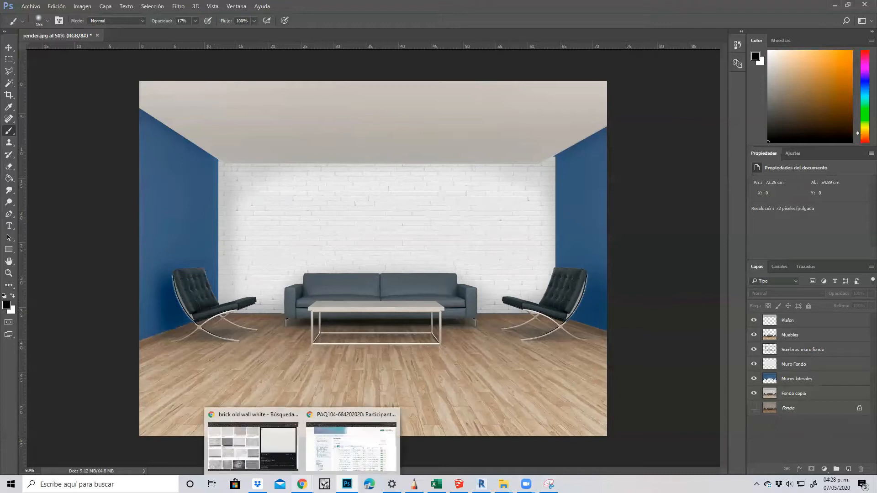
click(266, 453)
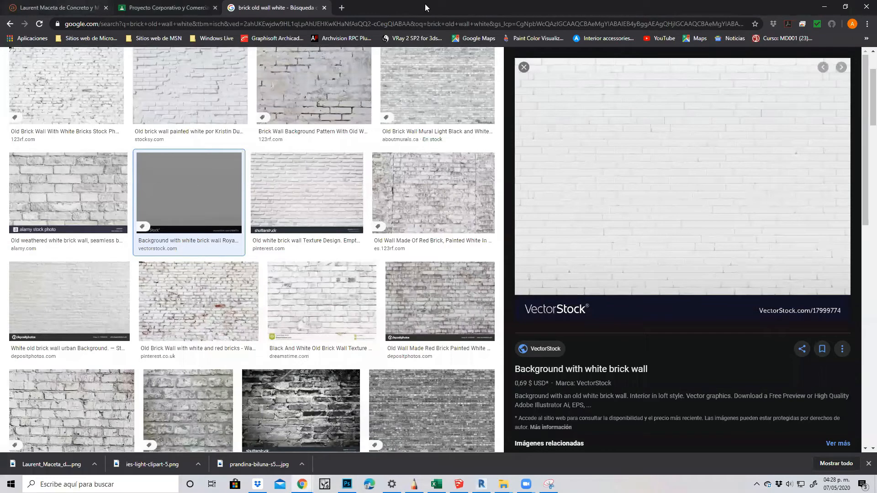
click(50, 6)
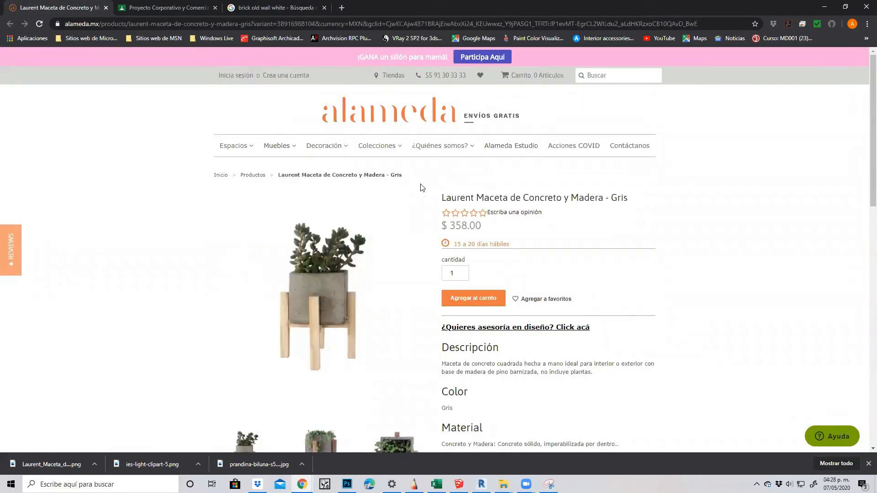
mouse_move(289, 151)
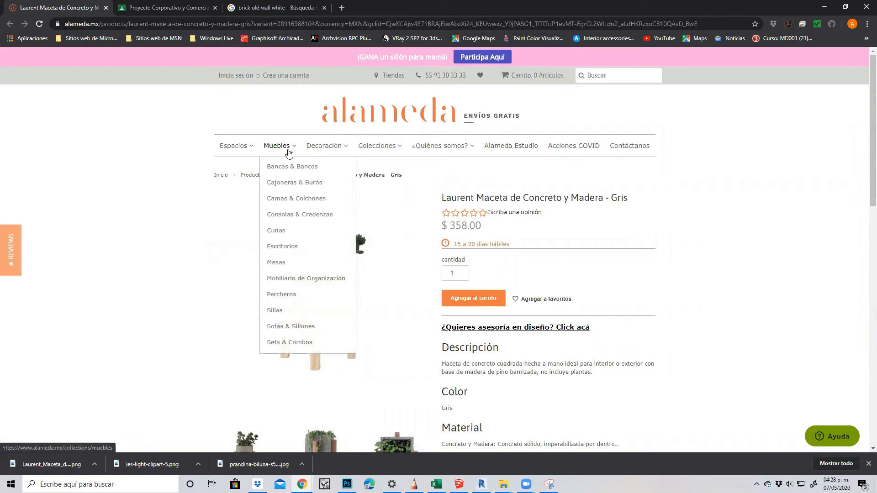
mouse_move(326, 150)
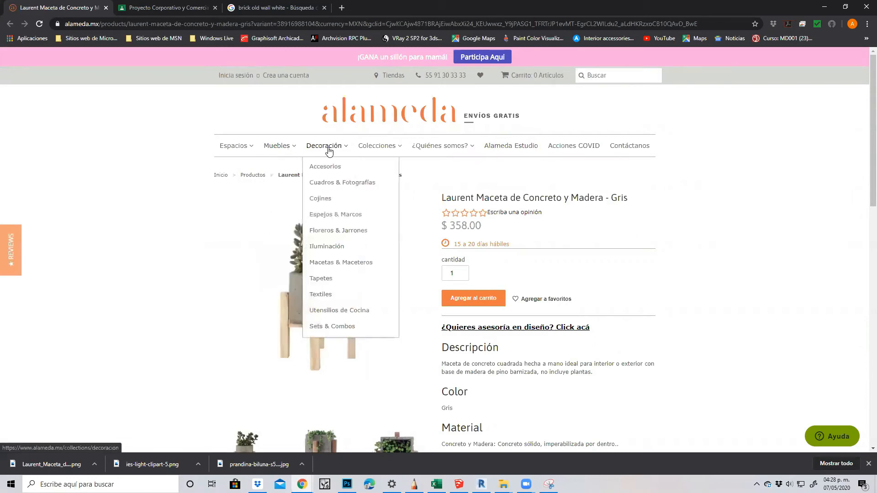
click(333, 252)
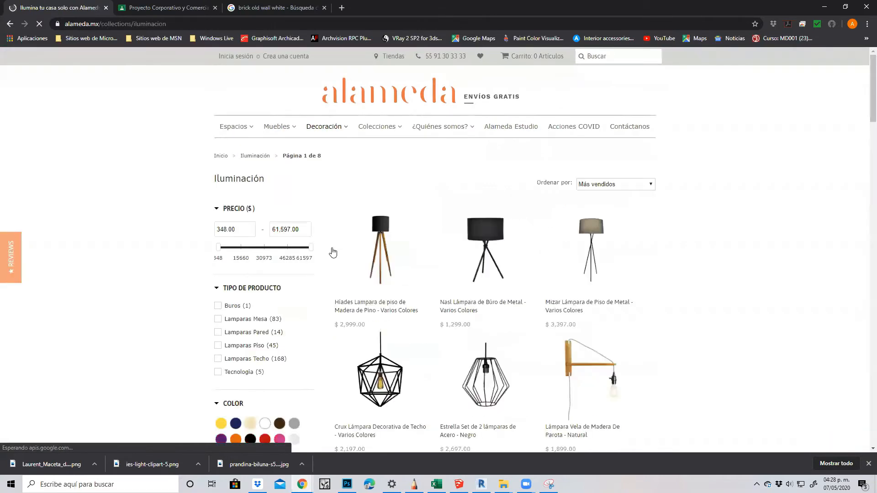
- Browse the lighting catalogue and open the product page of the Corvus Lámpara Decorativa de Techo
scroll(547, 284, down, 3)
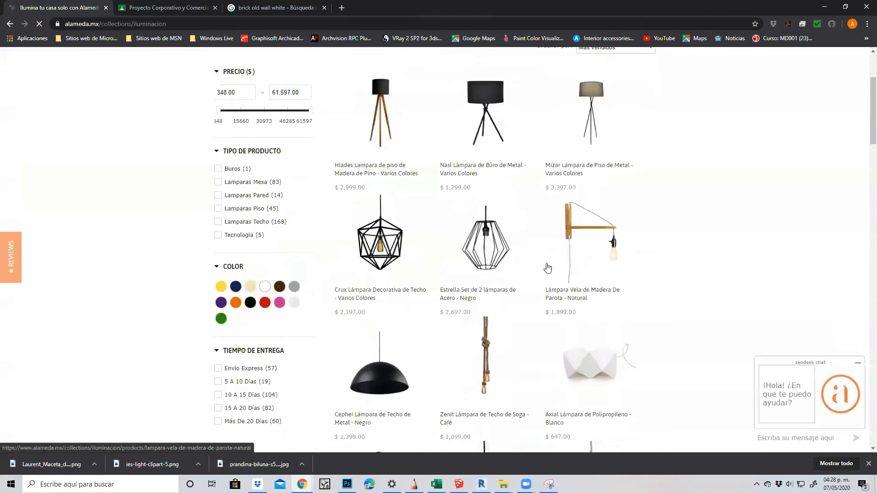
scroll(542, 245, down, 3)
scroll(541, 249, down, 4)
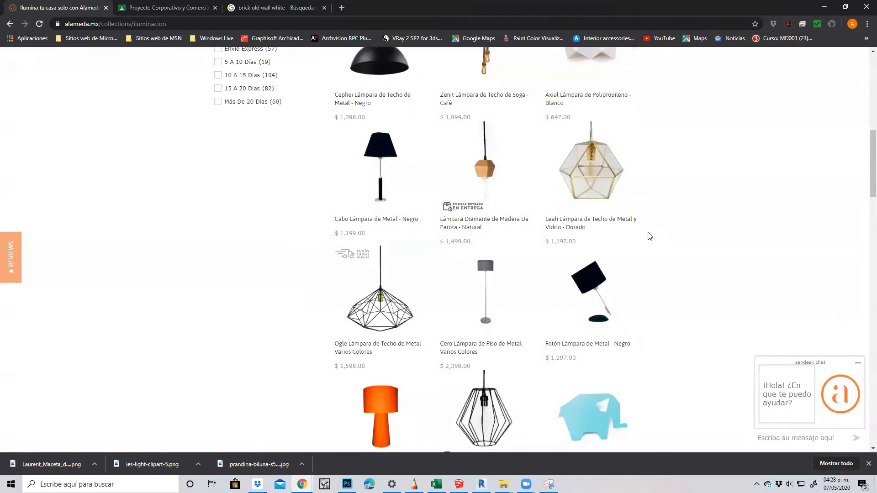
scroll(648, 237, up, 2)
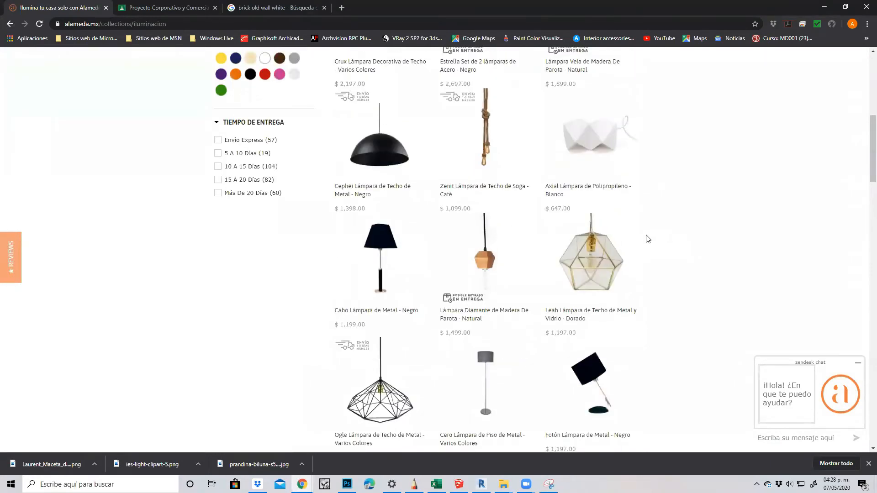
scroll(648, 238, down, 10)
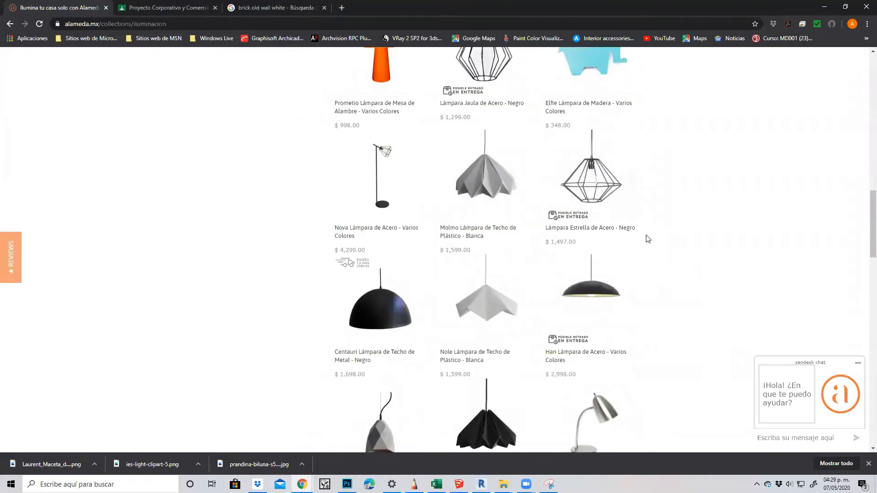
scroll(648, 238, down, 6)
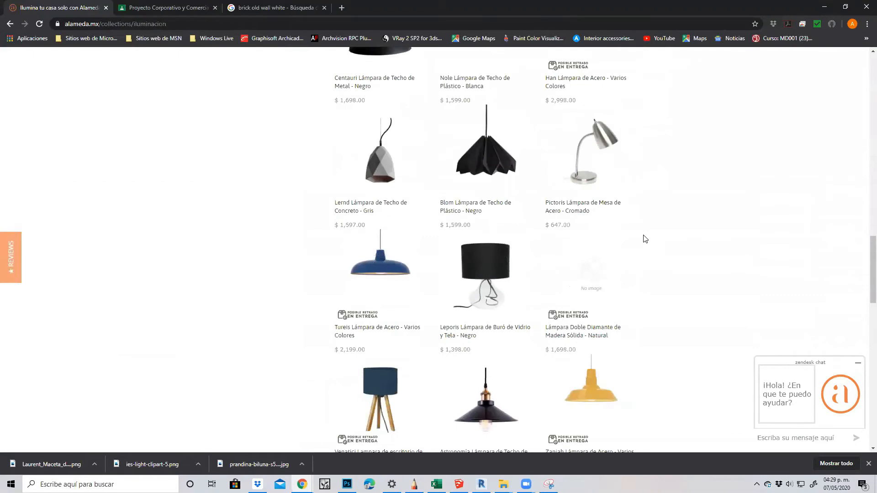
scroll(645, 239, down, 3)
scroll(646, 239, down, 3)
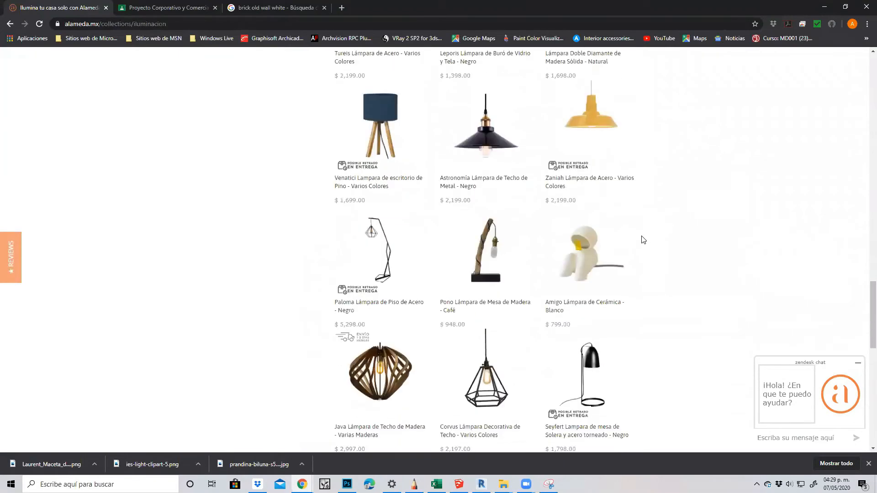
scroll(643, 240, down, 3)
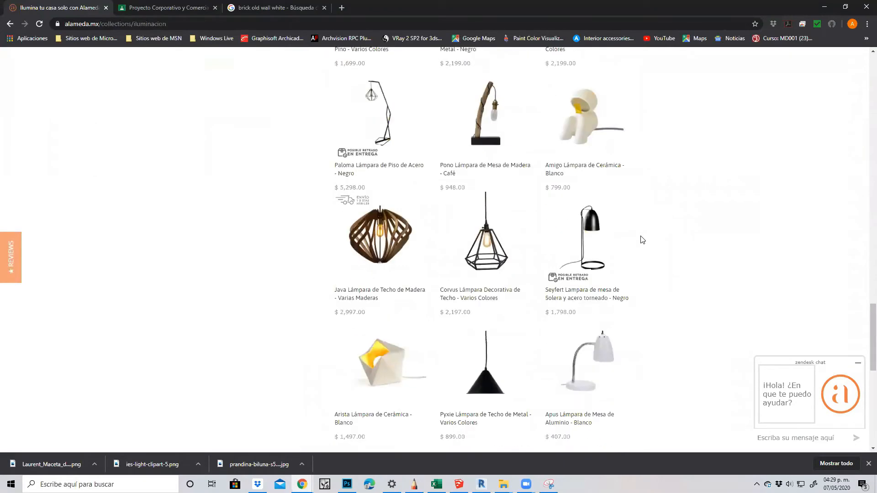
scroll(505, 327, up, 1)
click(486, 292)
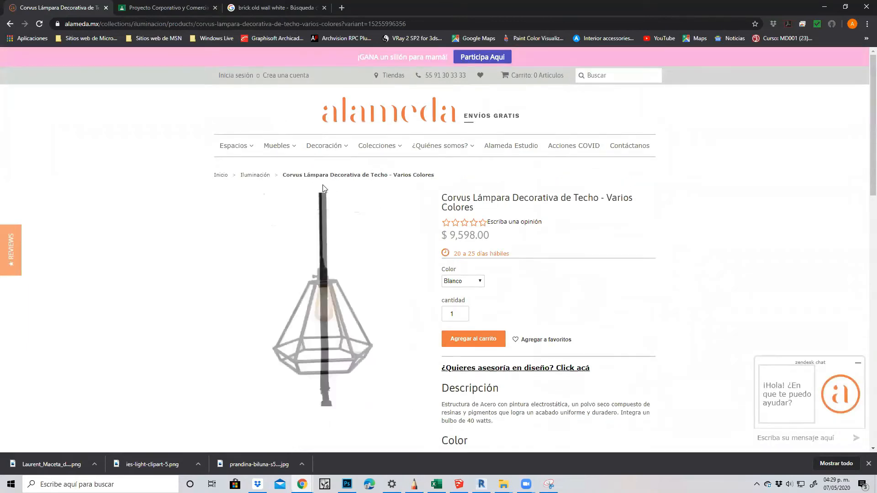
- Save the Corvus lamp picture as a JPEG in the medios digitales folder under its suggested file name
scroll(318, 223, down, 2)
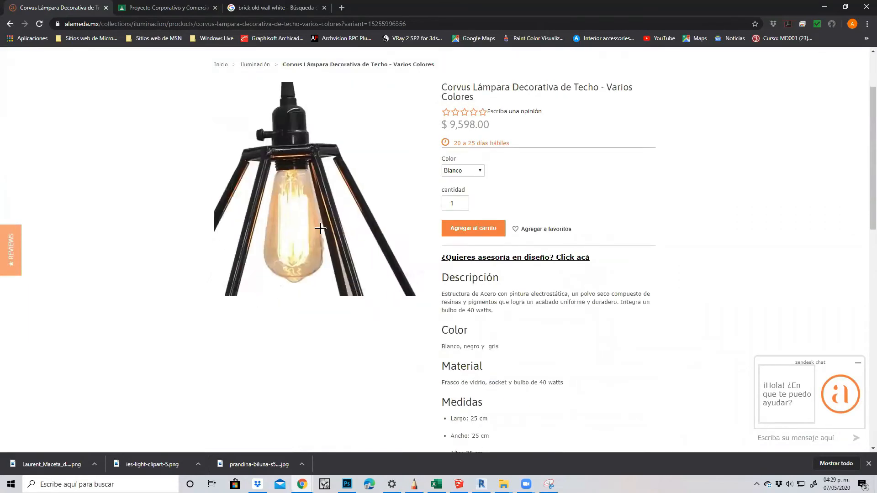
right_click(322, 199)
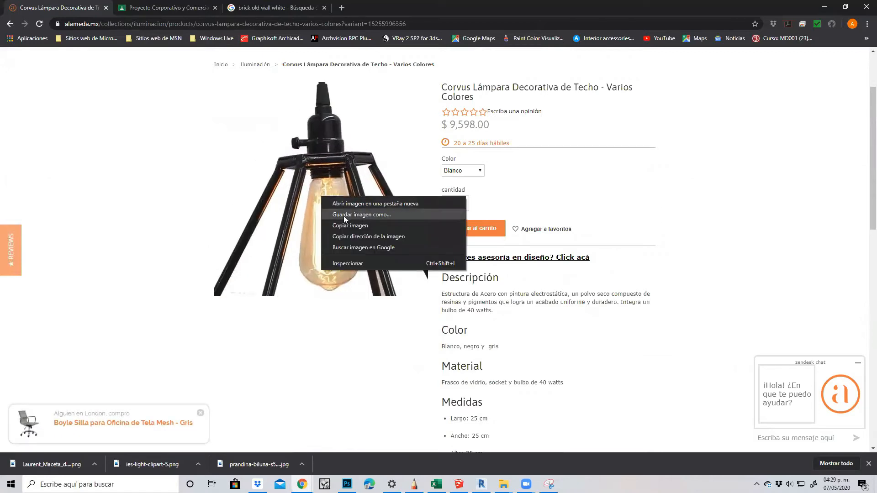
click(344, 215)
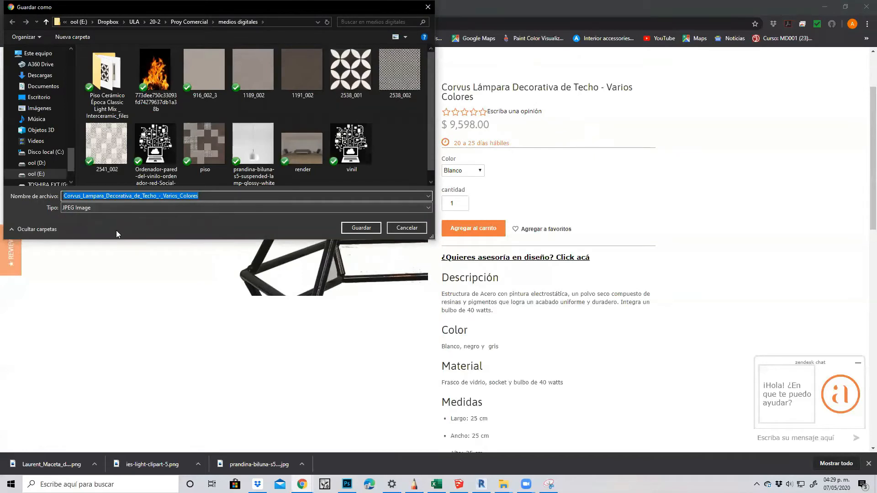
key(Return)
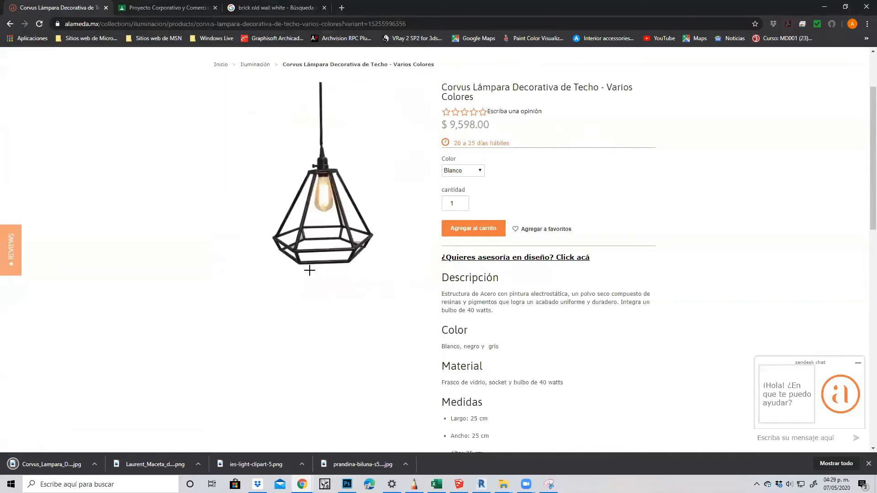
- Switch to Photoshop and open the saved Corvus_Lampara_Decorativa_de_Techo_-_Varios_Colores image
mouse_move(303, 243)
mouse_move(459, 484)
click(347, 484)
click(31, 6)
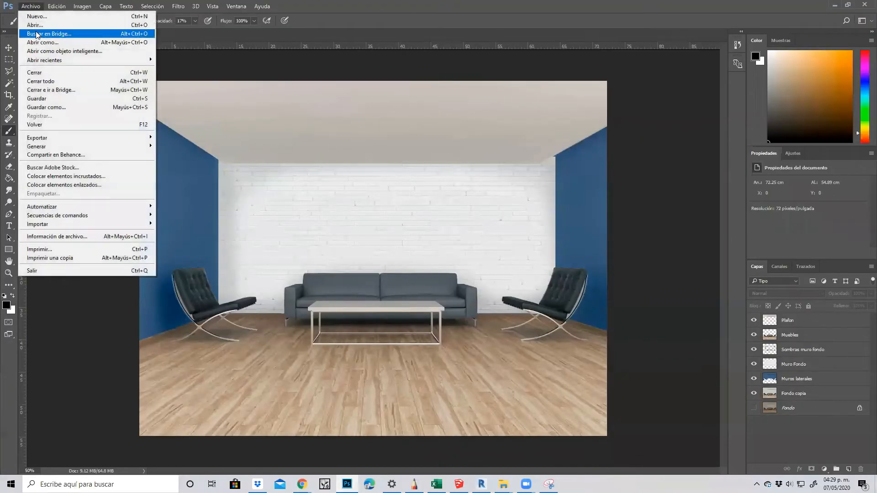
key(Escape)
key(ctrl+o)
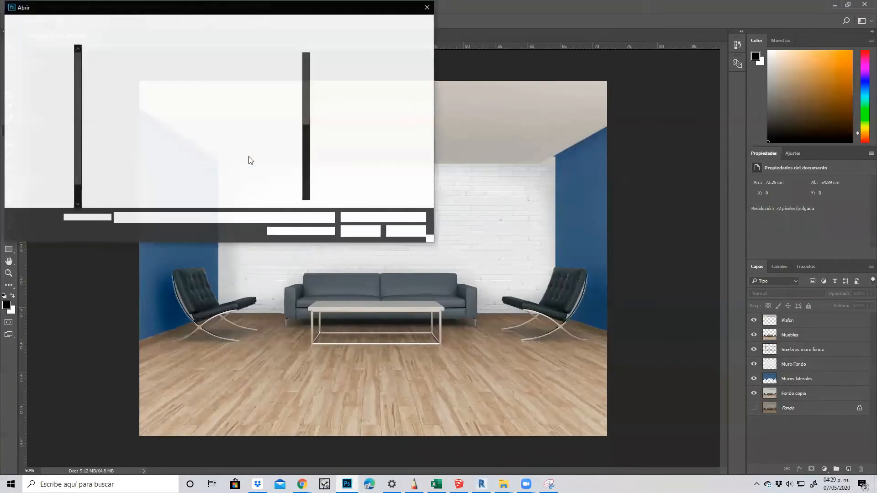
click(166, 191)
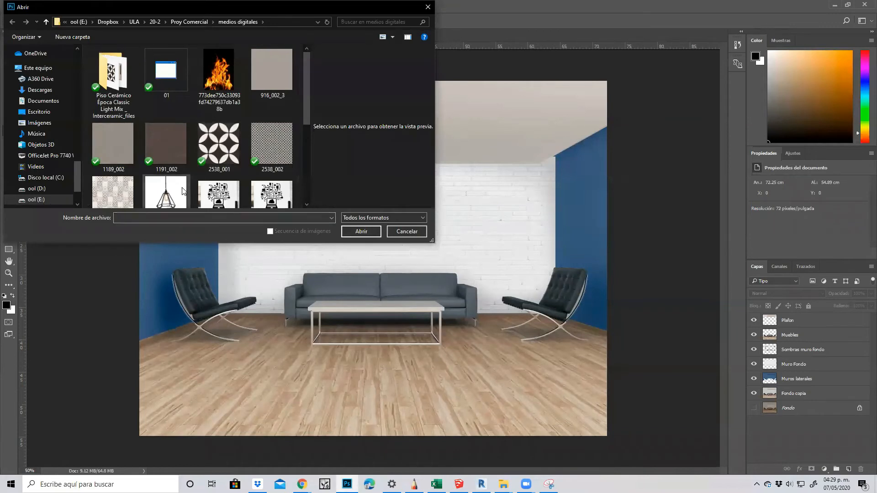
click(362, 231)
key(i)
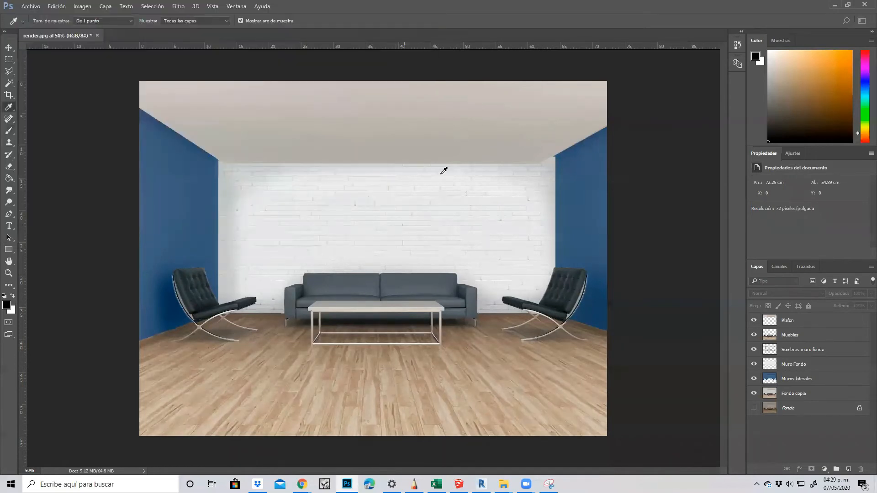
key(b)
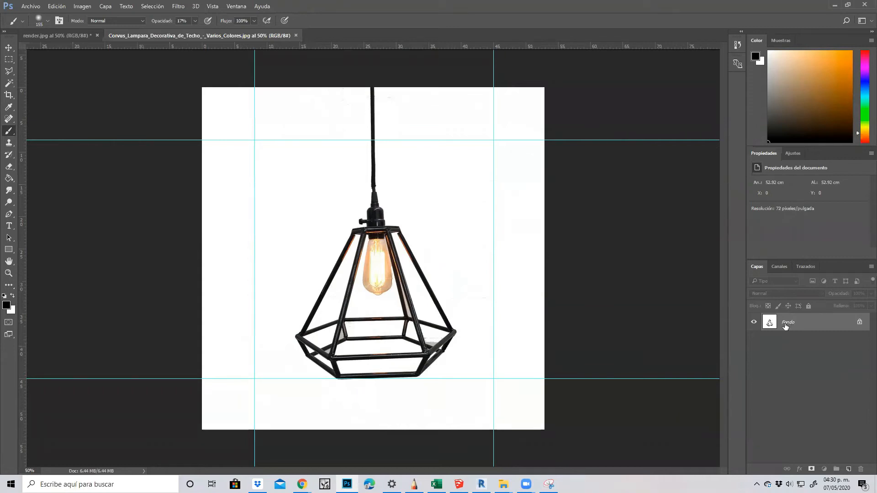
- On a copy of the Fondo layer with the original hidden, delete the white background around the lamp using the Magic Wand
drag(783, 323, 849, 468)
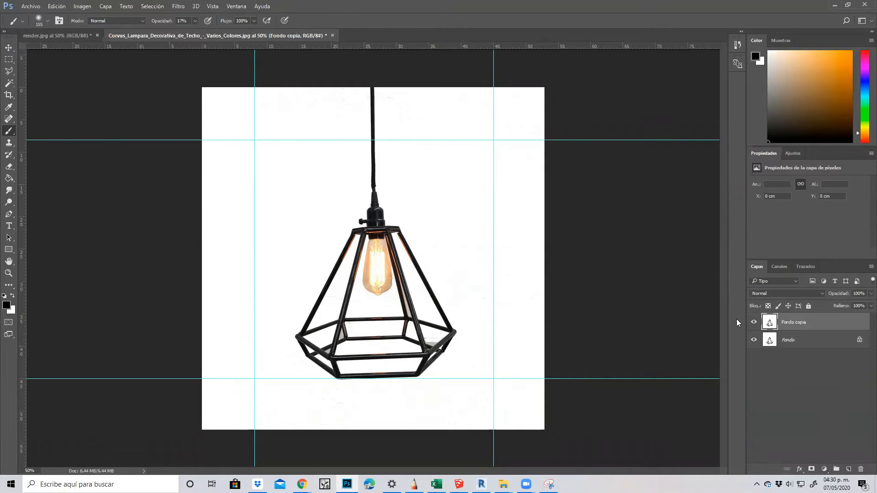
click(754, 340)
click(12, 83)
click(315, 212)
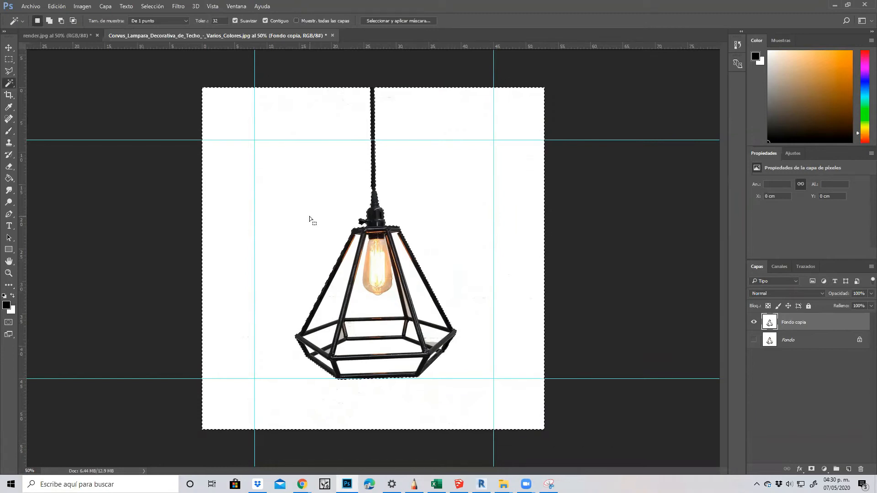
key(Delete)
key(ctrl+d)
- Try clearing the white around the bulb and inside the lamp's right side panes with the Magic Wand
click(390, 306)
key(Delete)
click(433, 311)
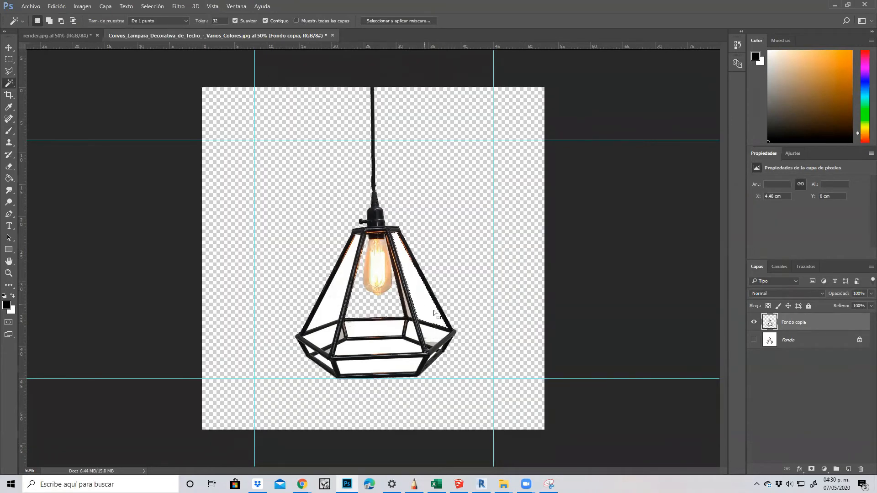
key(Delete)
click(435, 338)
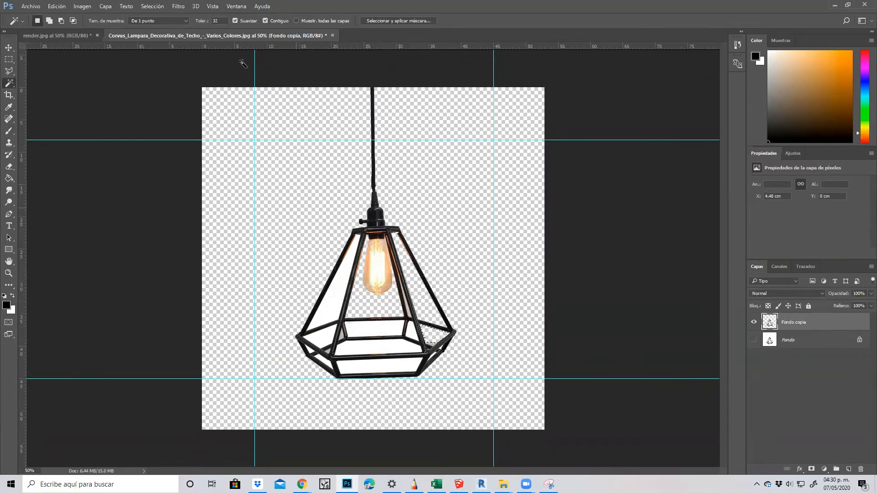
click(155, 7)
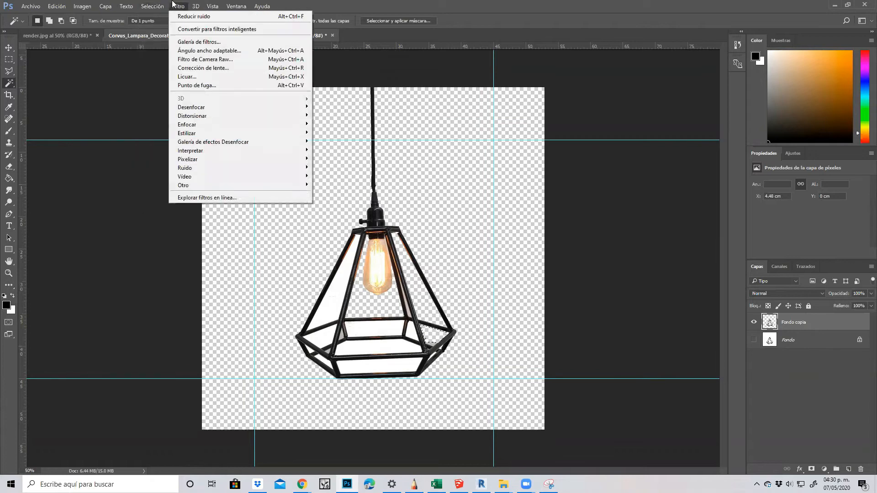
click(151, 6)
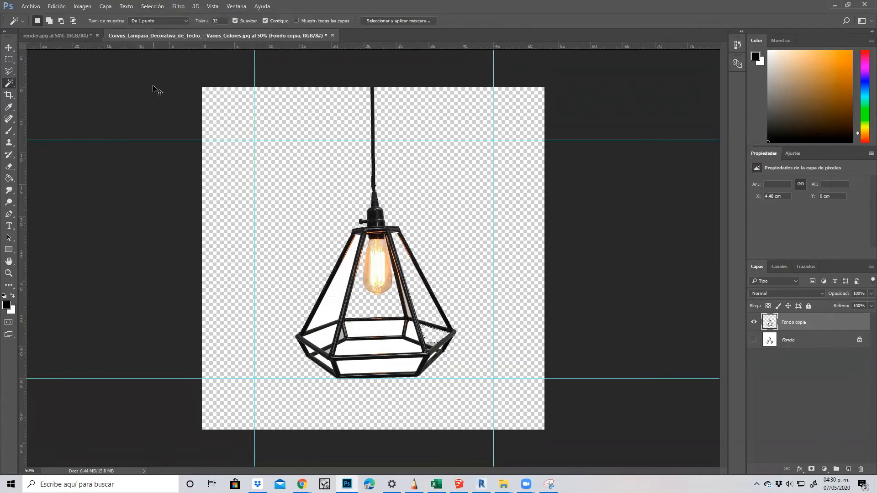
- Undo the white deletions in the lamp's right side panes and close the GeForce Experience overlay
key(ctrl+z)
key(ctrl+alt+z)
key(ctrl+alt+z)
key(ctrl+alt+z)
key(ctrl+alt+z)
key(ctrl+alt+z)
key(ctrl+alt+z)
key(ctrl+alt+z)
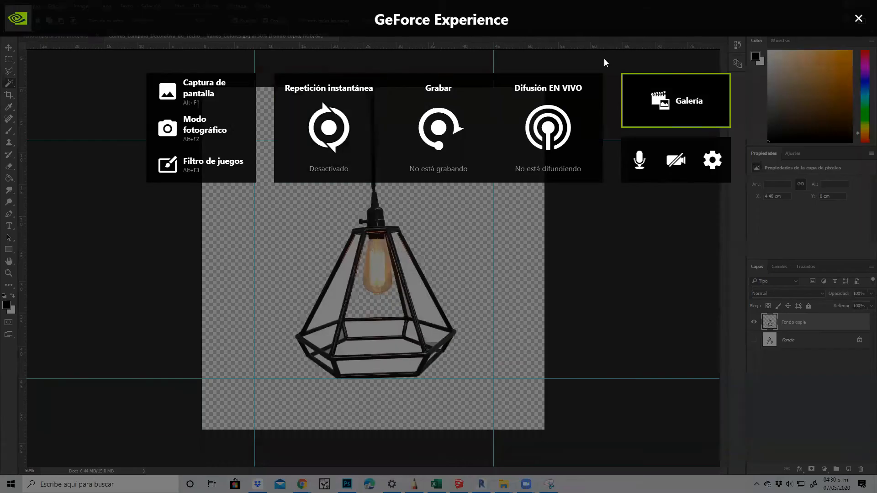
click(853, 22)
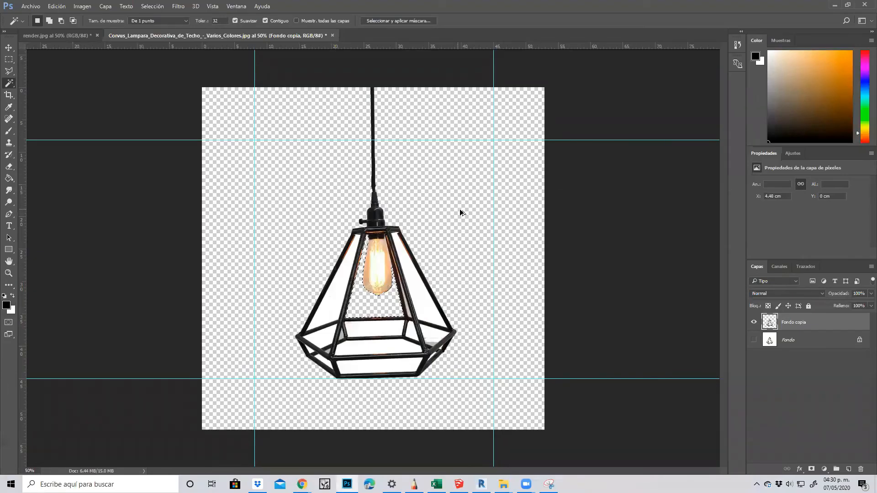
- Step back through the Magic Wand deletions until the lamp's white background is restored, clear the selection and close the GeForce Experience overlay
click(57, 6)
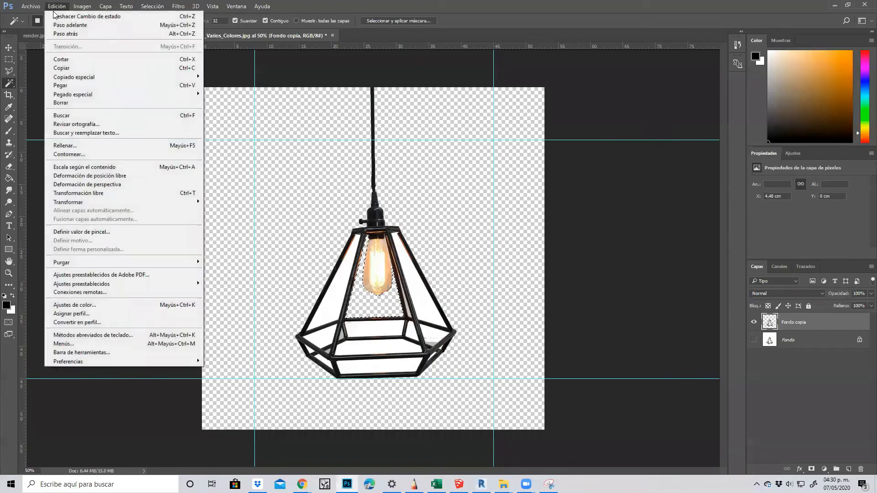
click(67, 33)
click(65, 7)
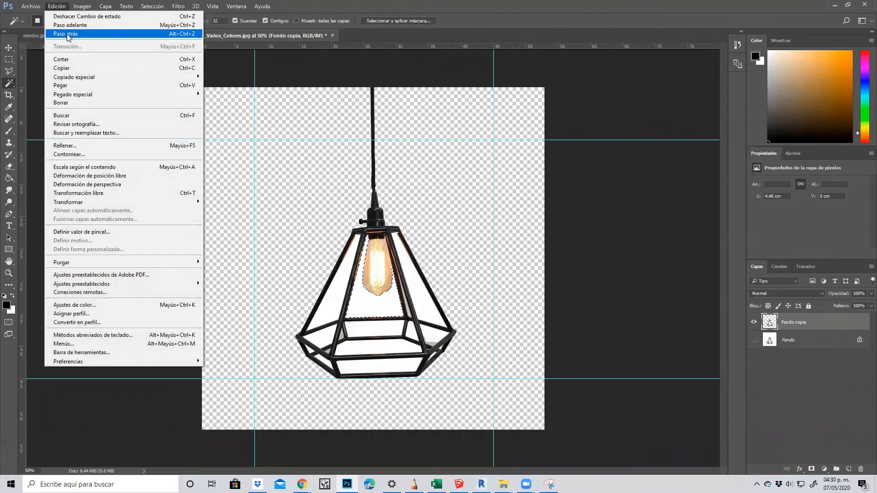
click(67, 34)
click(57, 7)
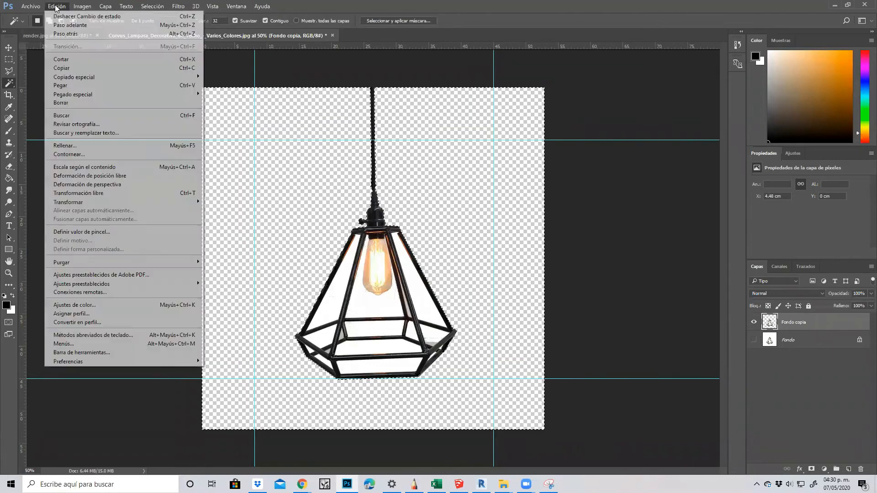
click(70, 33)
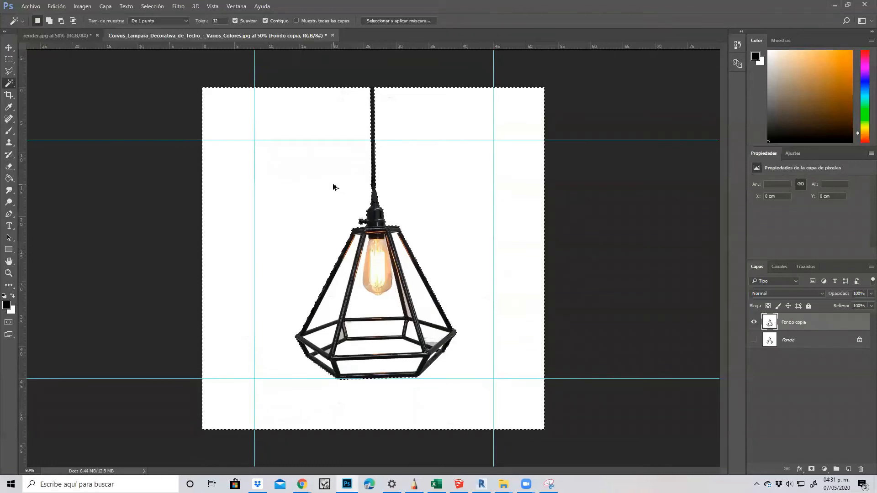
key(alt+z)
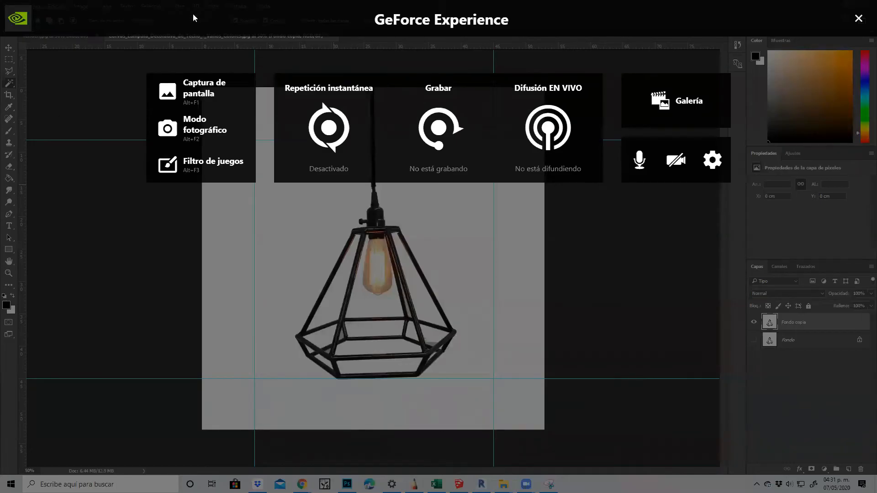
click(858, 18)
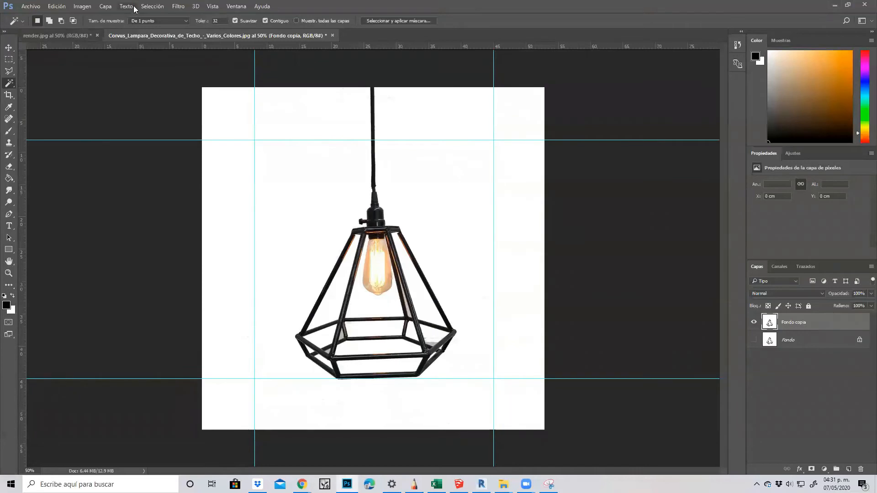
- Select the white on Fondo copia by Color Range with a tolerance of 174, delete it and clear the selection
click(149, 10)
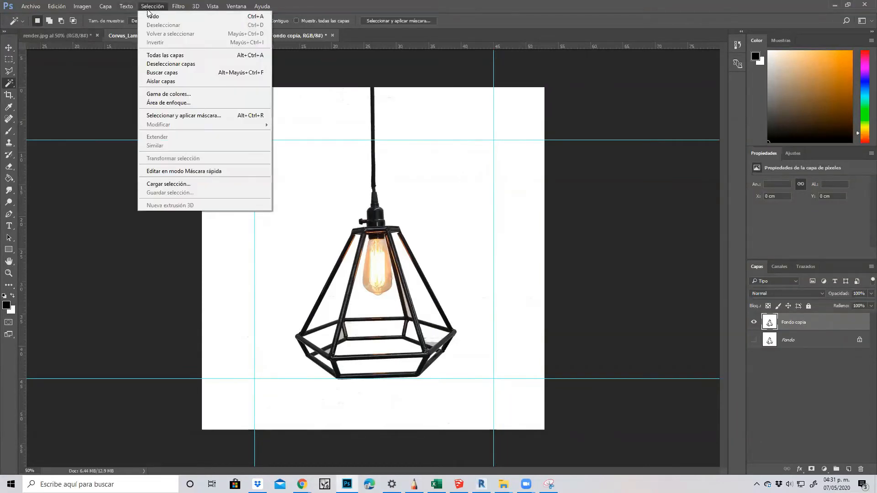
click(186, 94)
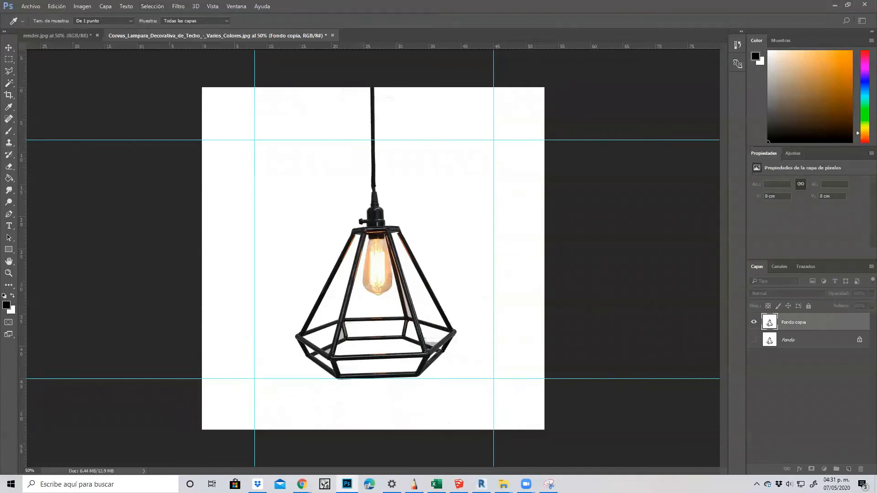
click(340, 152)
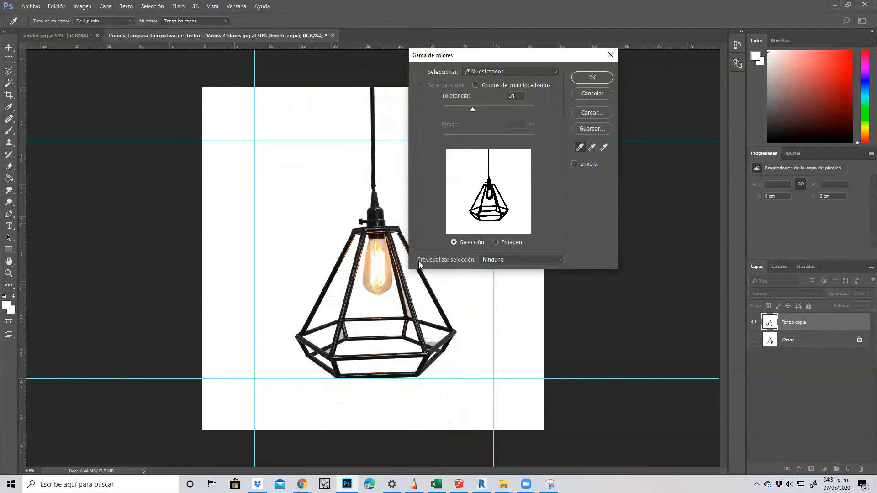
drag(471, 106, 443, 107)
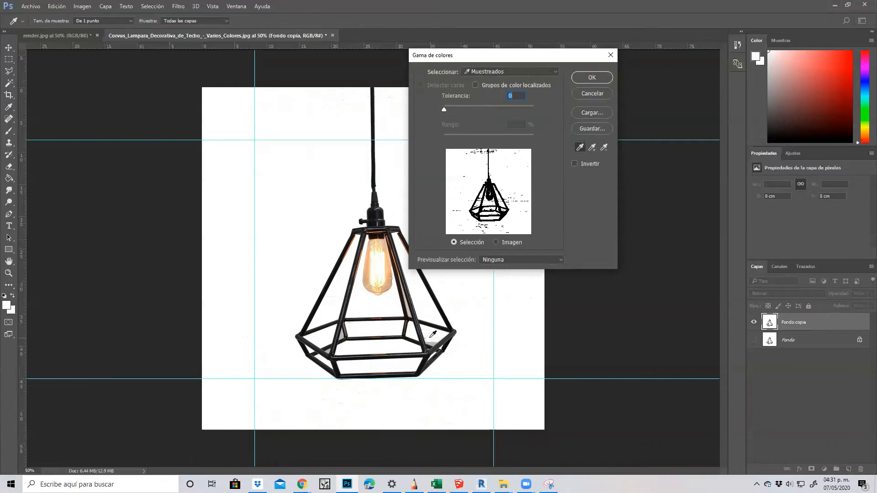
drag(442, 107, 535, 111)
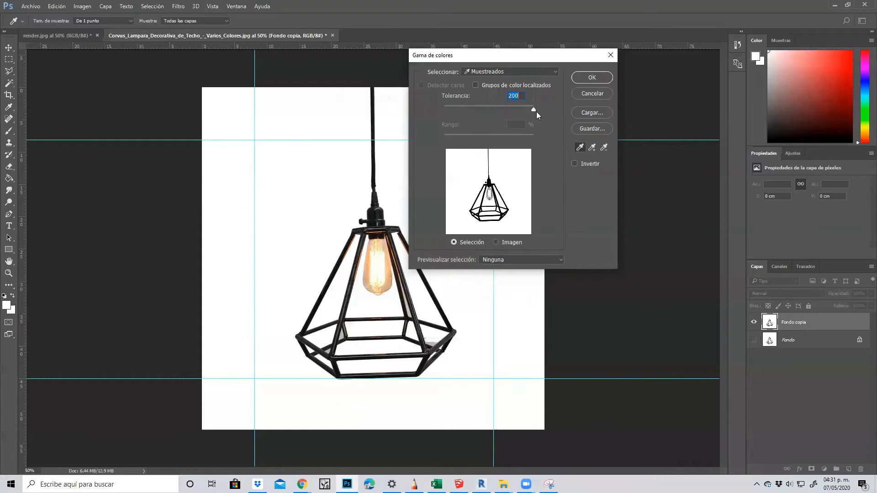
mouse_move(535, 111)
mouse_down()
mouse_move(501, 106)
mouse_move(537, 112)
mouse_up()
mouse_move(530, 110)
mouse_down()
mouse_move(510, 109)
mouse_move(528, 110)
mouse_up()
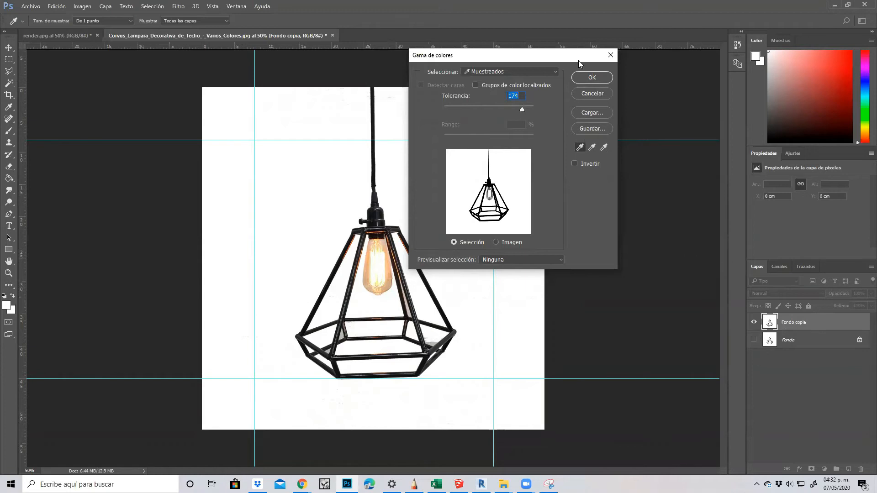
click(596, 78)
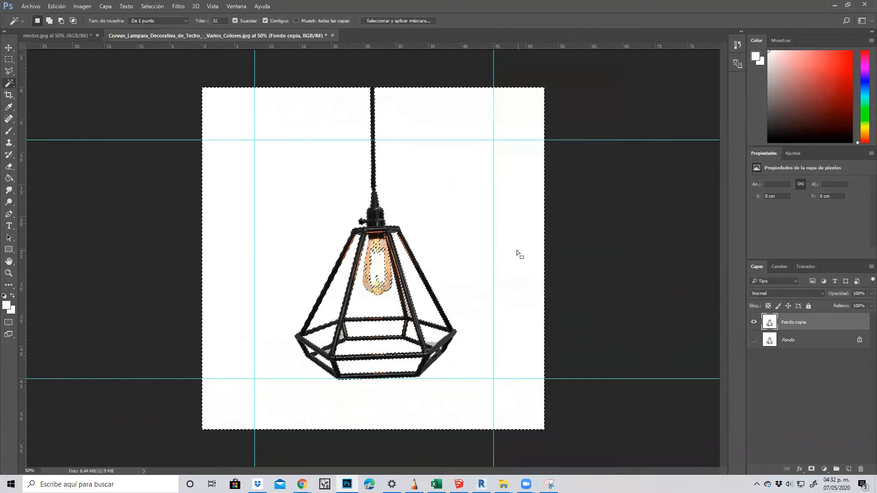
key(Delete)
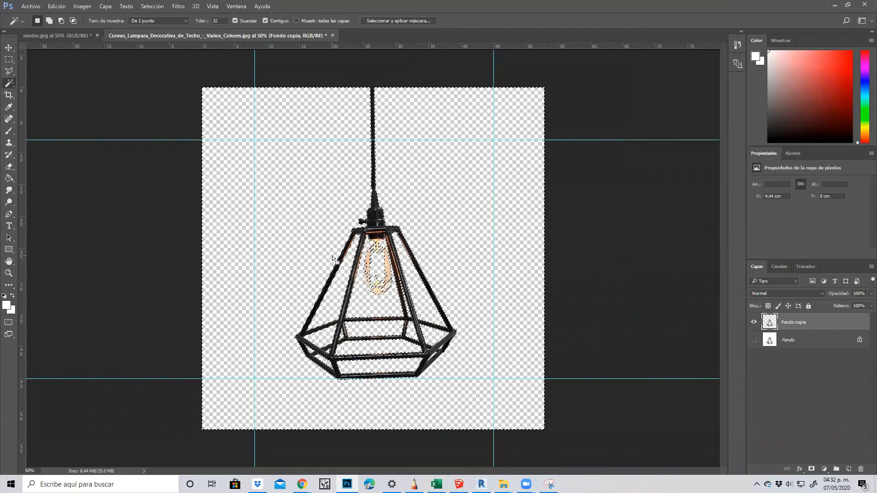
key(ctrl+d)
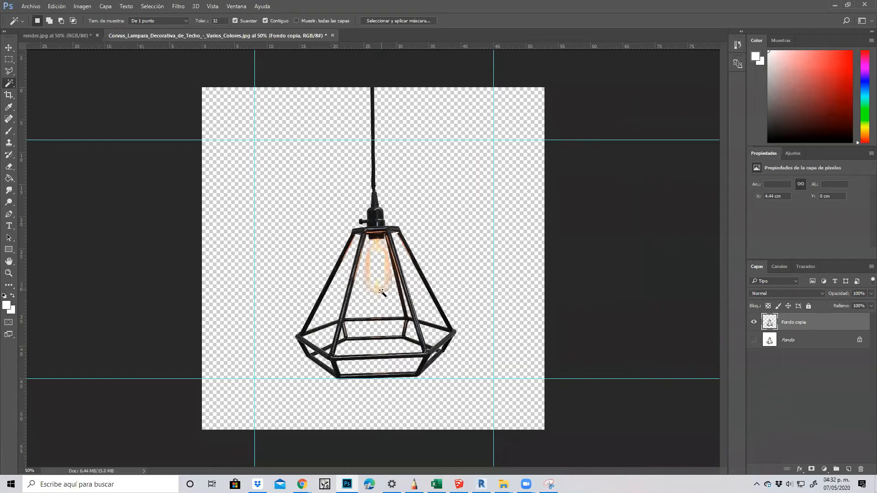
- Examine the bulb area of the cut-out lamp up close
key(ctrl+plus)
key(ctrl+plus)
key(ctrl+plus)
key(ctrl+plus)
key(ctrl+plus)
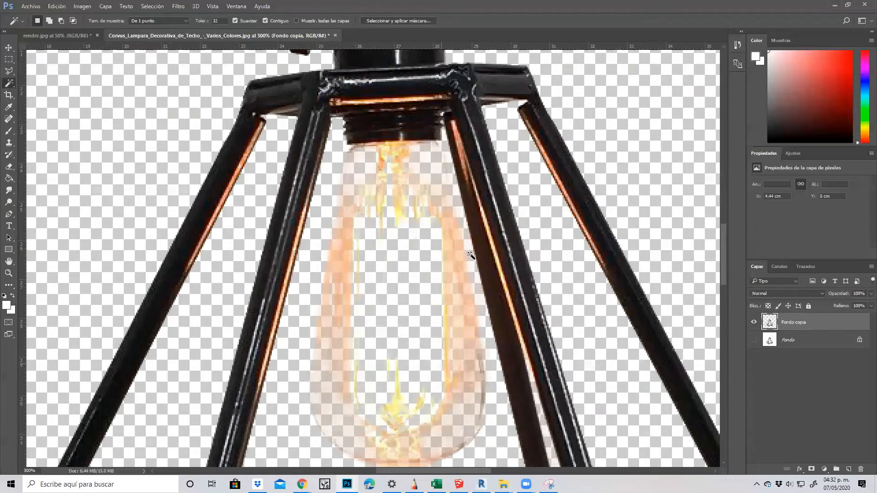
key(ctrl+minus)
key(ctrl+minus)
key(ctrl+minus)
key(ctrl+minus)
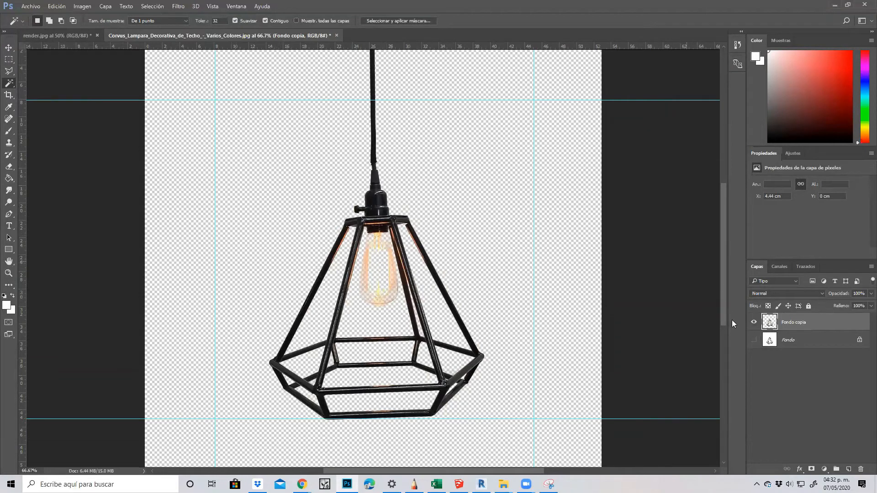
- Show the original Fondo layer and make it the active layer for a lasso selection of the bulb
click(755, 340)
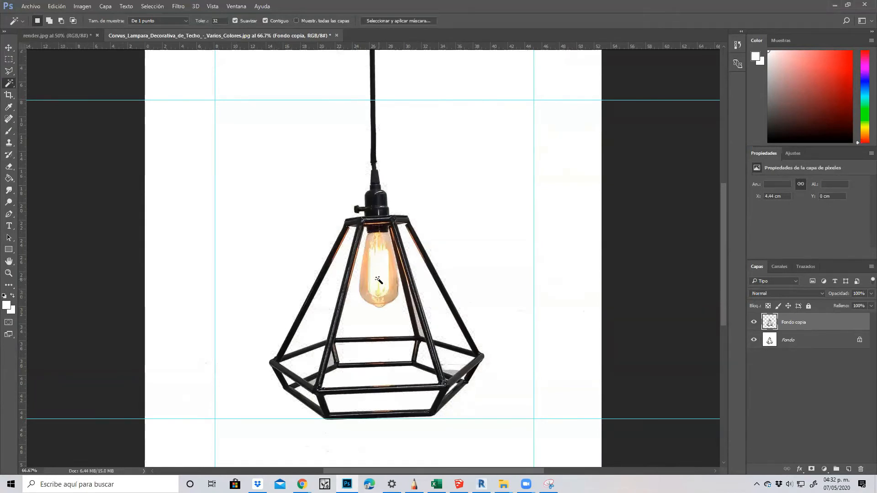
click(794, 340)
click(9, 71)
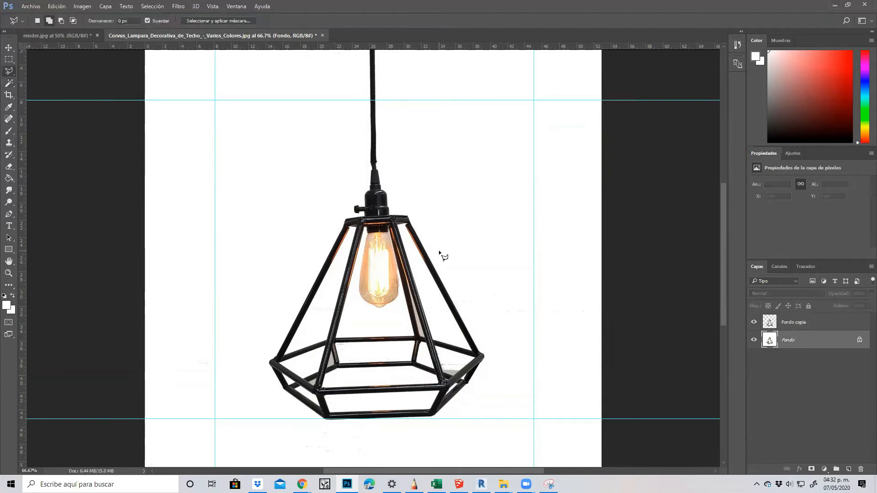
key(ctrl+plus)
key(ctrl+plus)
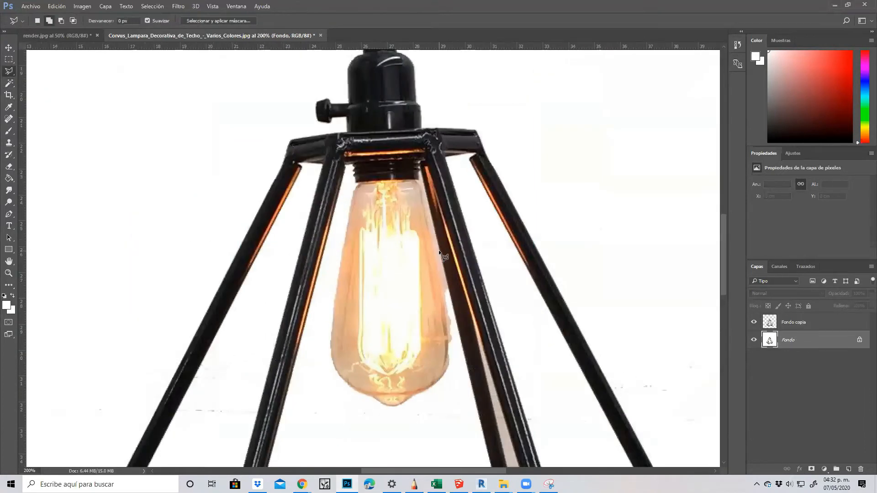
click(356, 183)
click(82, 73)
key(Escape)
- Outline the bulb on Fondo with the Magnetic Lasso, copy it to a new layer and hide Fondo
right_click(10, 72)
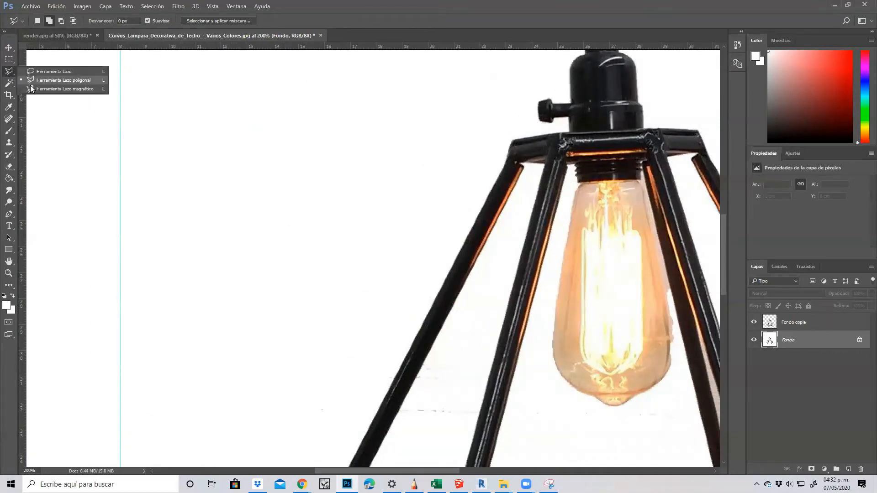
click(64, 89)
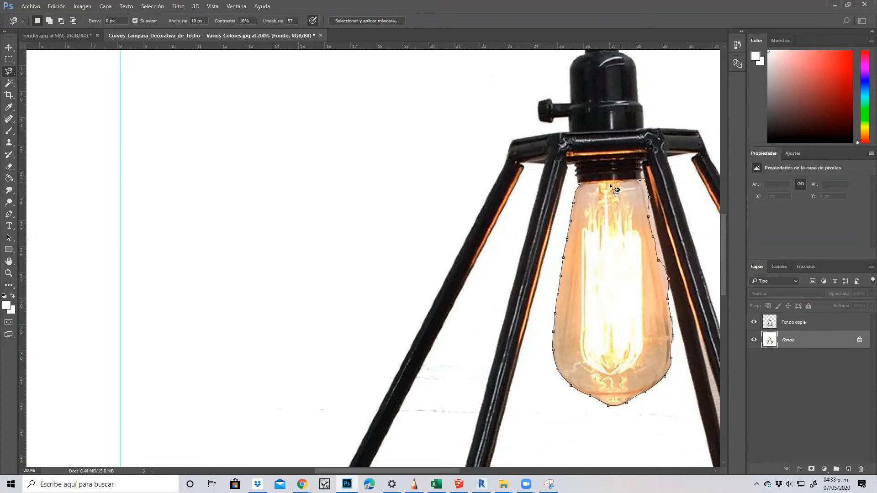
click(579, 185)
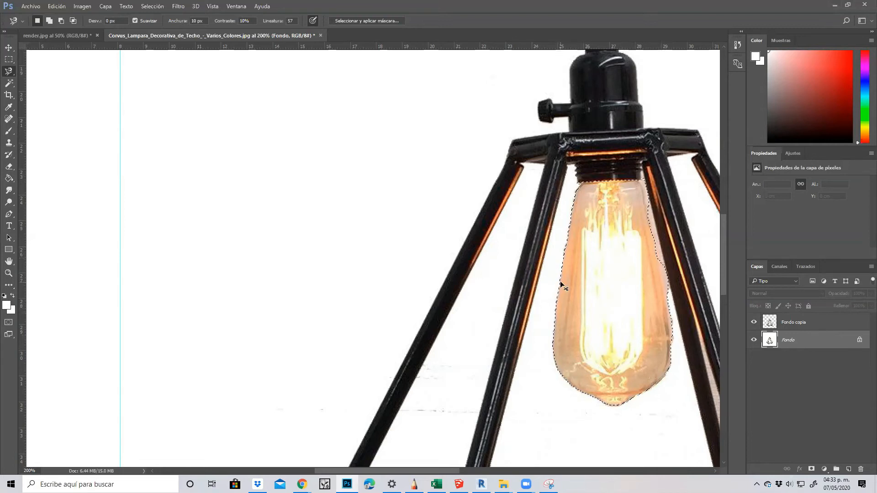
key(ctrl+j)
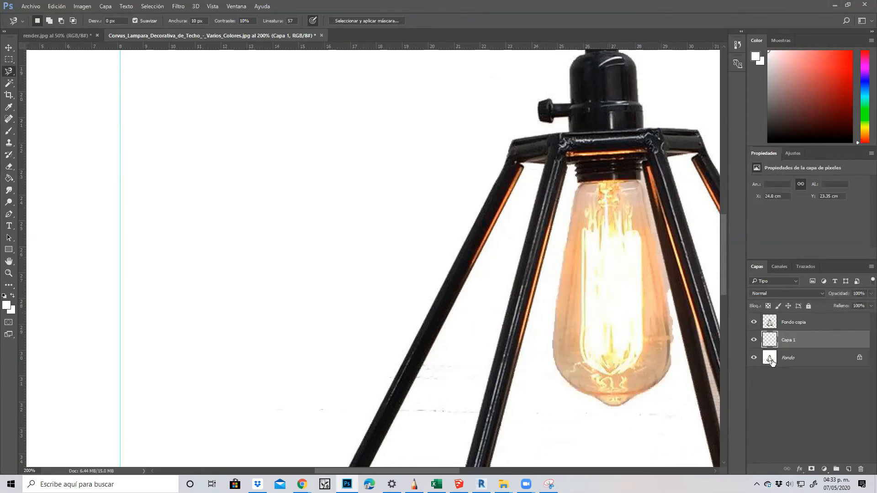
click(754, 358)
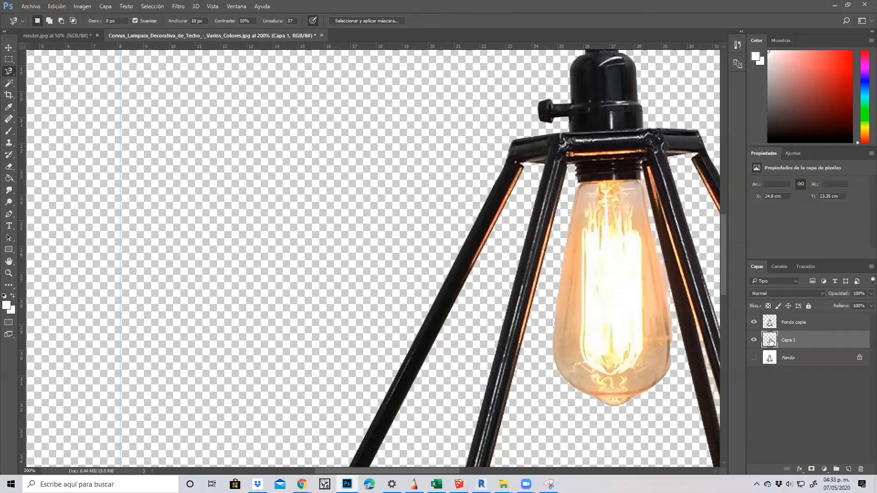
- Trim the excess along the bulb's upper right edge on Capa 1 with the Polygonal Lasso and clear the selection
click(10, 72)
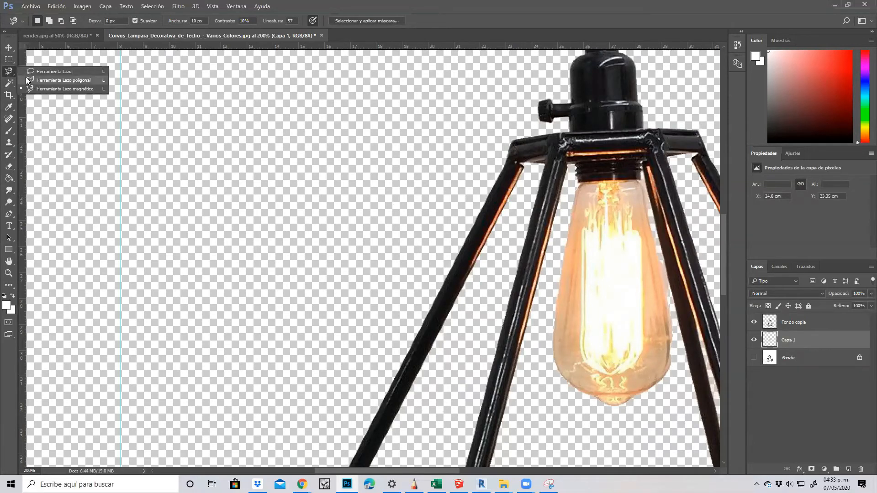
click(63, 79)
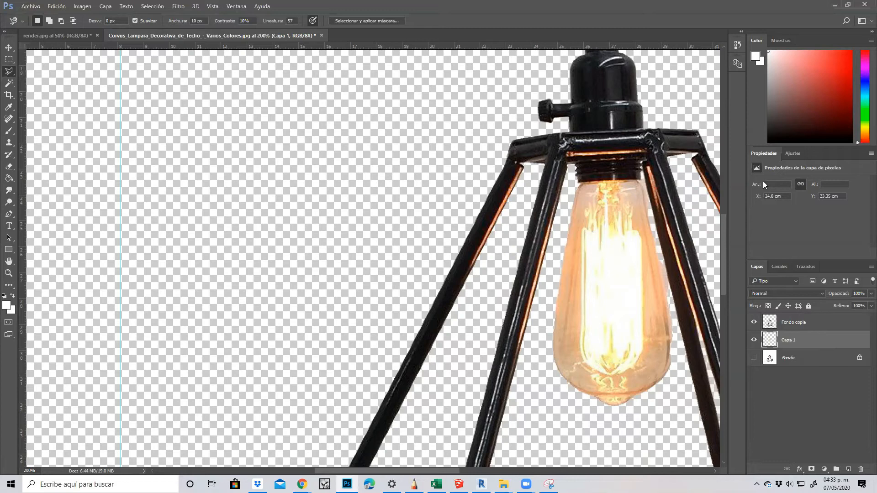
click(642, 187)
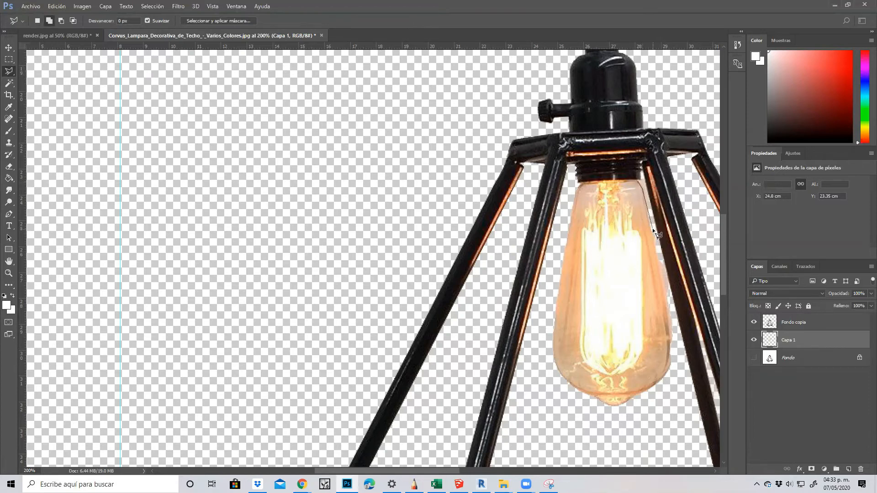
click(651, 234)
click(671, 317)
click(687, 304)
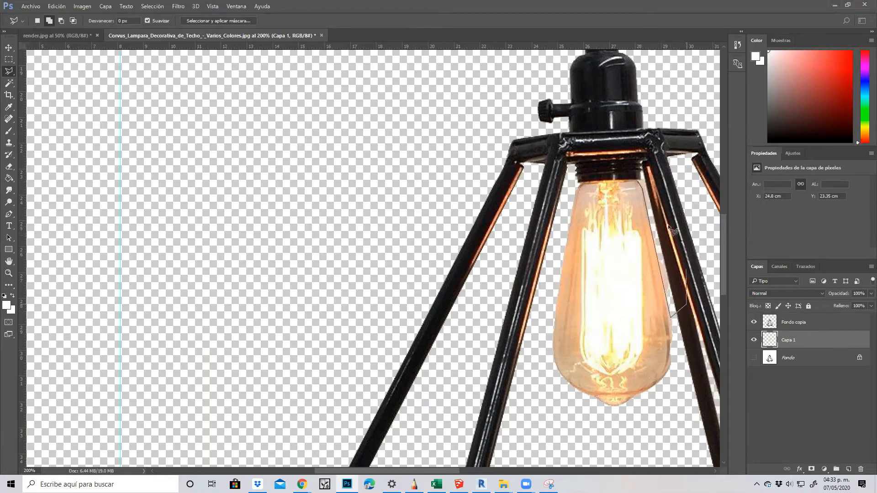
click(639, 181)
key(ctrl+d)
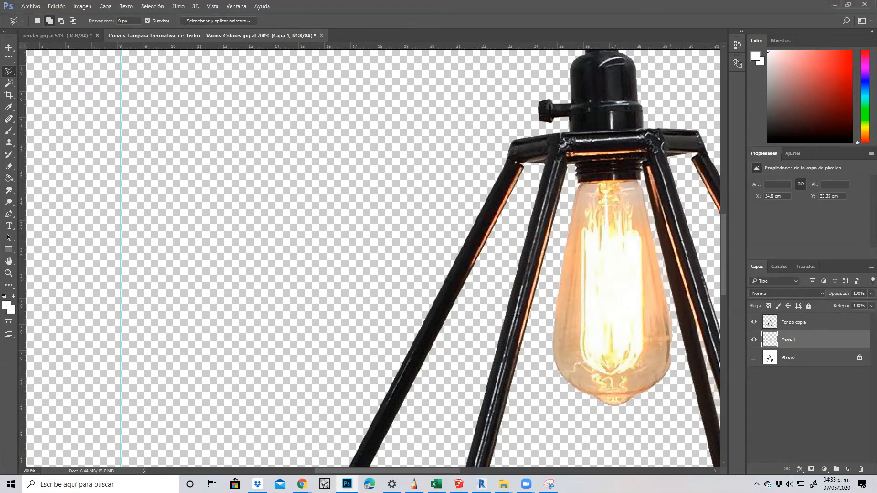
- Set the opacity of the bulb layer Capa 1 to 90%
click(871, 293)
drag(857, 303, 863, 305)
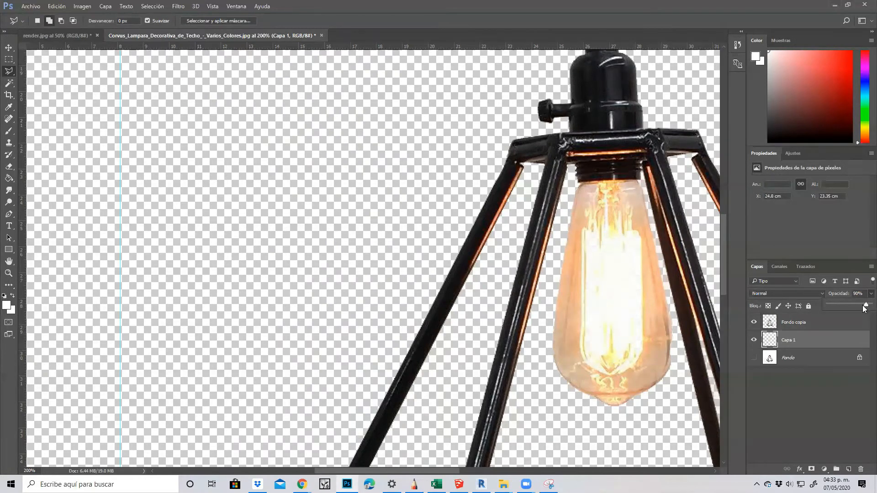
key(ctrl+0)
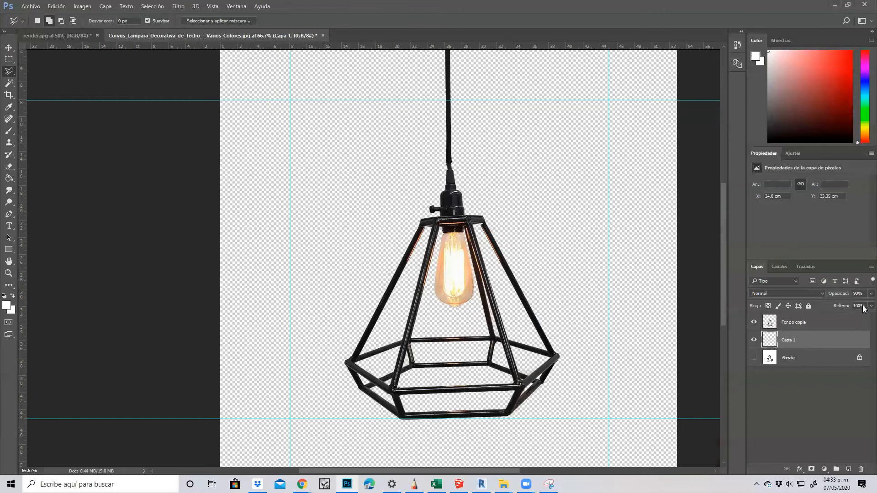
key(ctrl+minus)
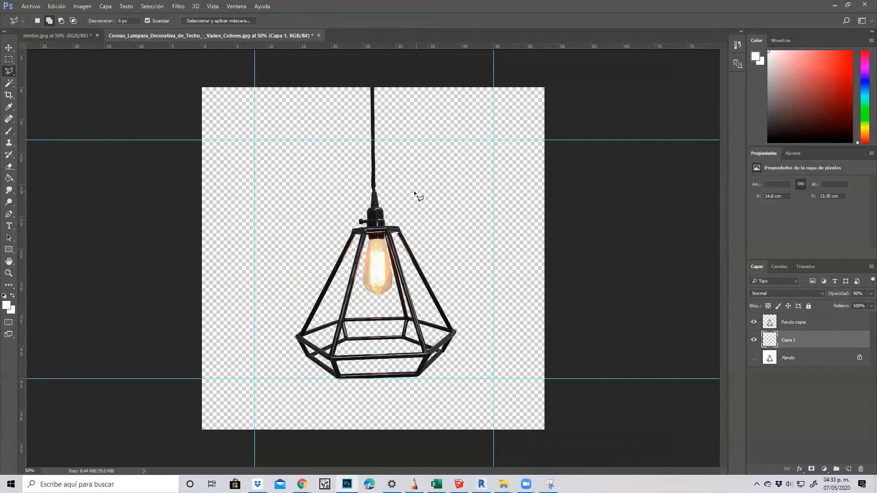
- Merge the Fondo copia and Capa 1 layers into a single lamp layer
click(792, 323)
ctrl+click(792, 324)
right_click(794, 326)
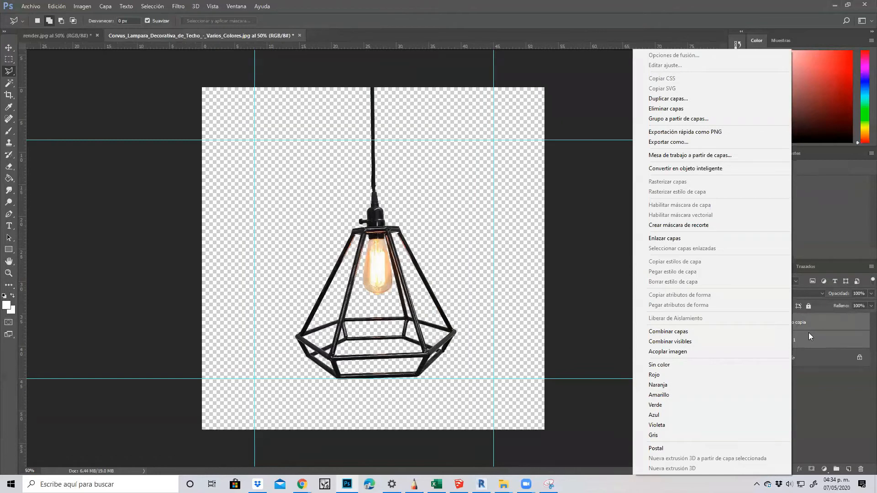
click(717, 333)
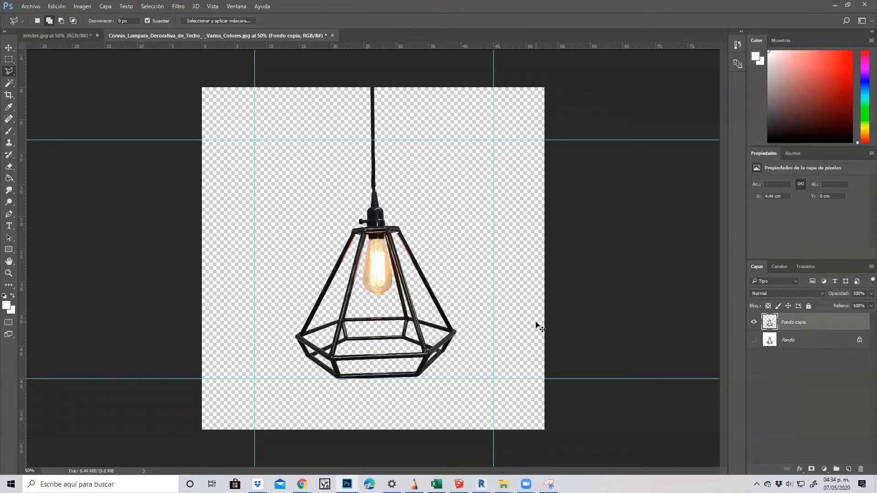
- Copy the entire lamp layer Fondo copia and paste it into the render.jpg document
key(ctrl+a)
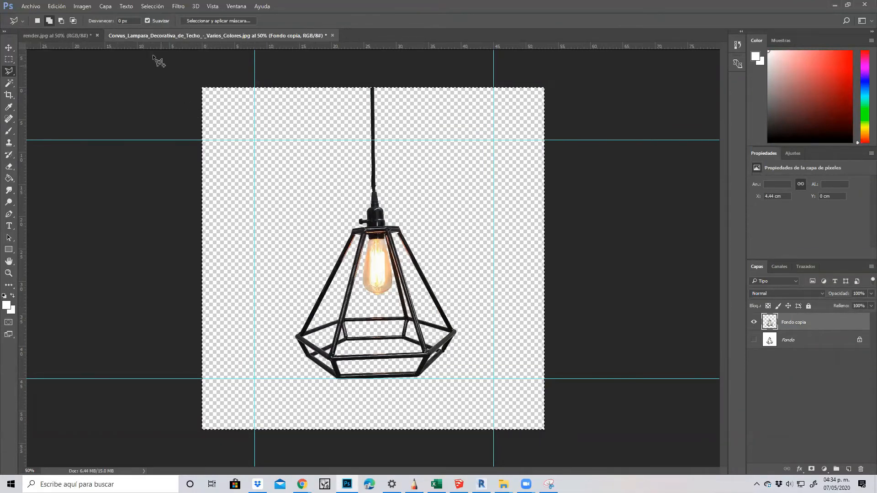
click(74, 36)
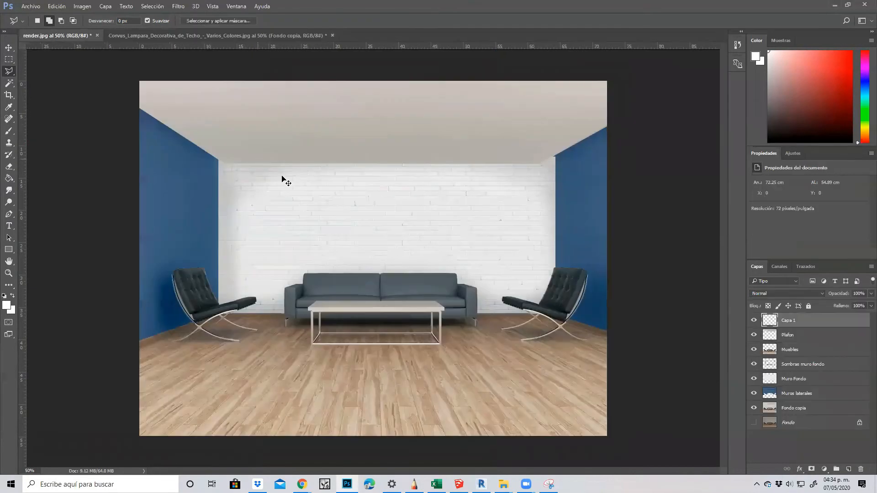
key(ctrl+v)
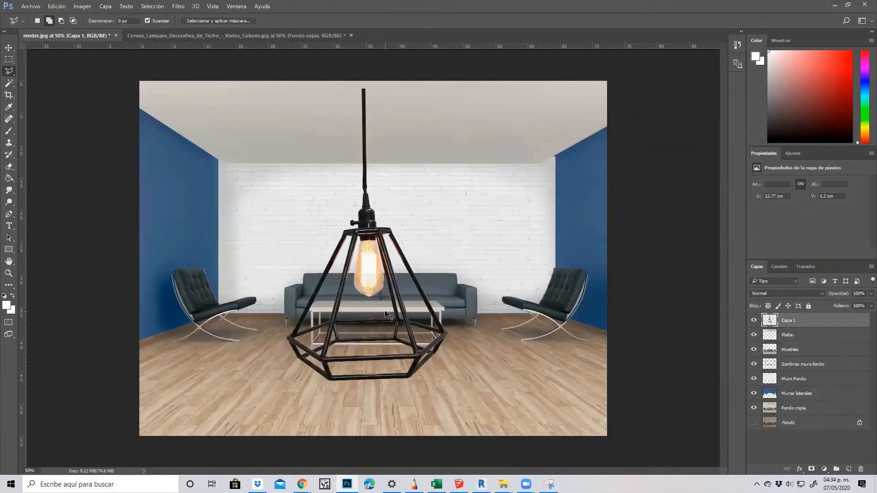
- Scale the pasted lamp to about 23% and hang it in front of the brick wall near the left blue wall
key(ctrl+t)
drag(526, 431, 265, 201)
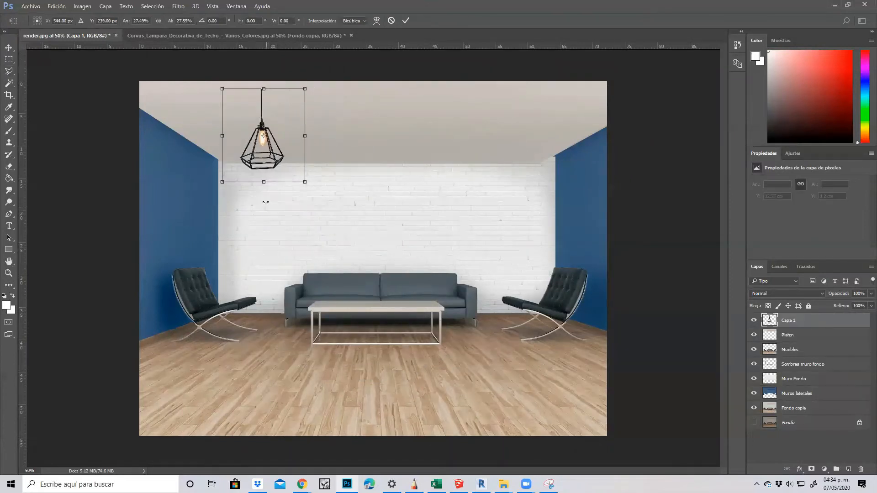
drag(258, 130, 254, 198)
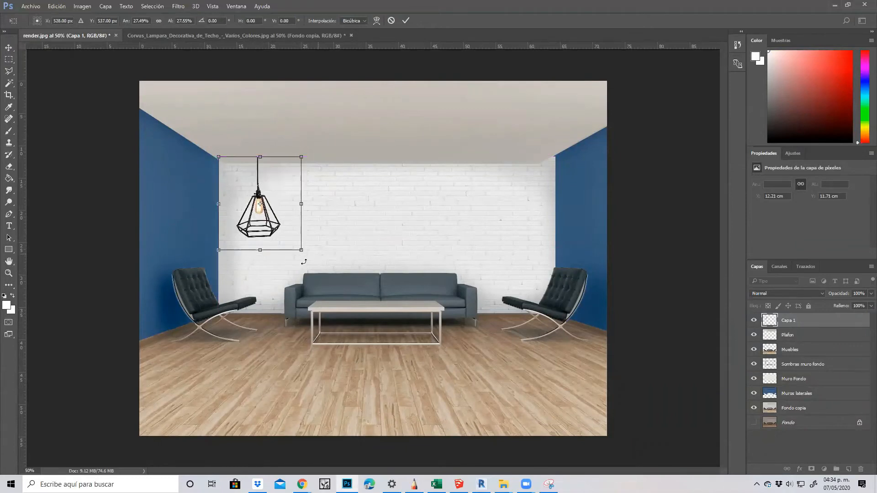
drag(301, 251, 288, 235)
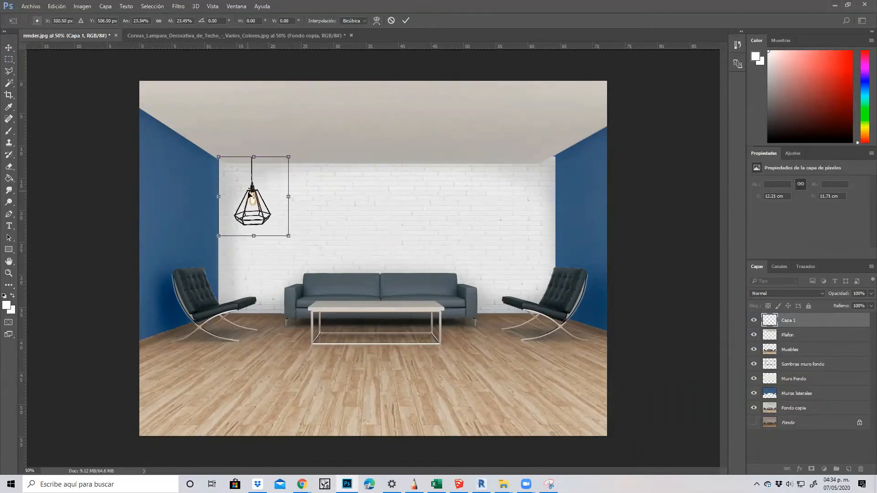
drag(251, 191, 256, 187)
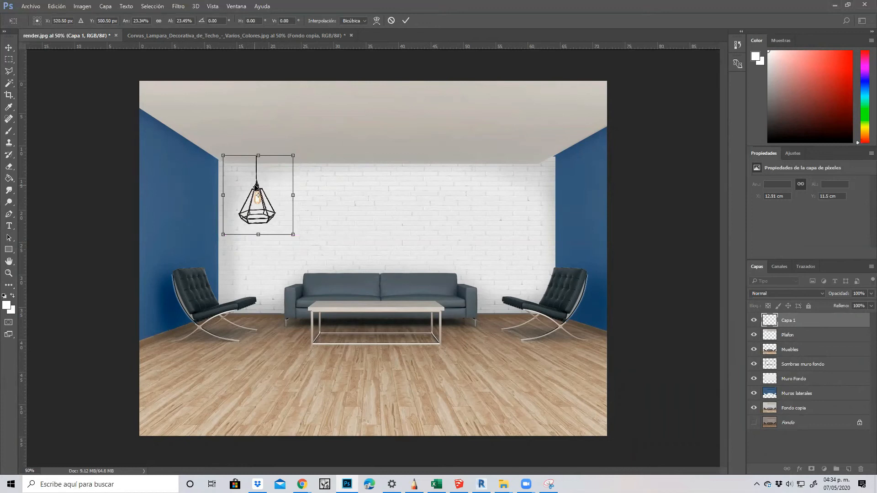
key(l)
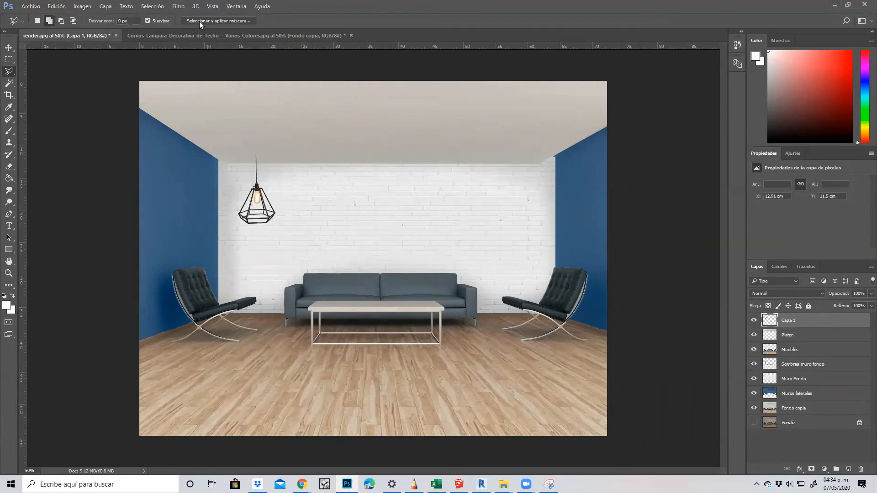
click(157, 8)
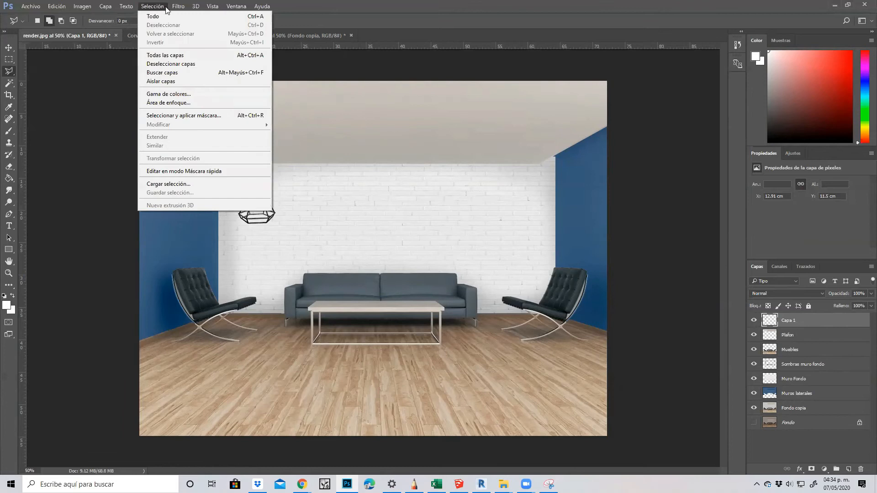
mouse_move(178, 9)
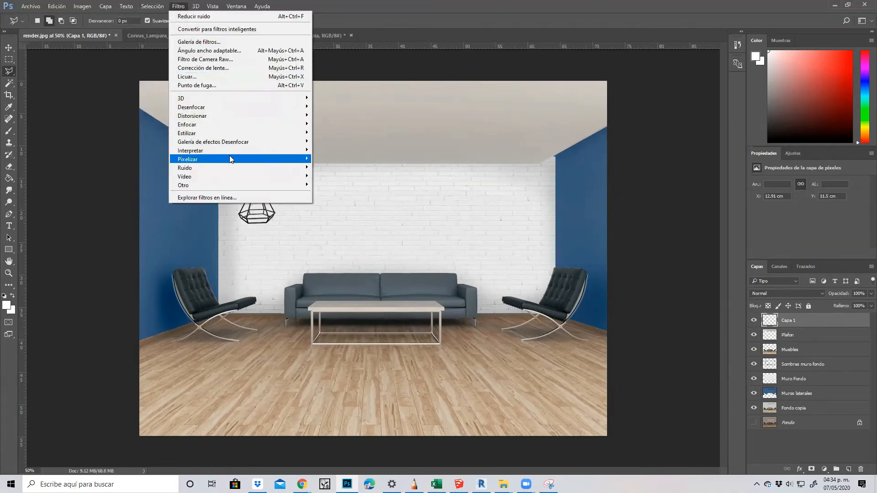
mouse_move(230, 152)
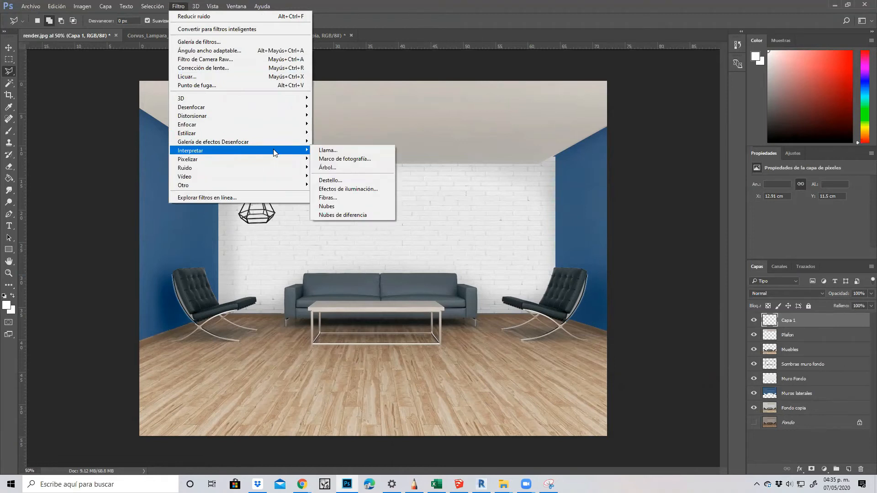
click(349, 189)
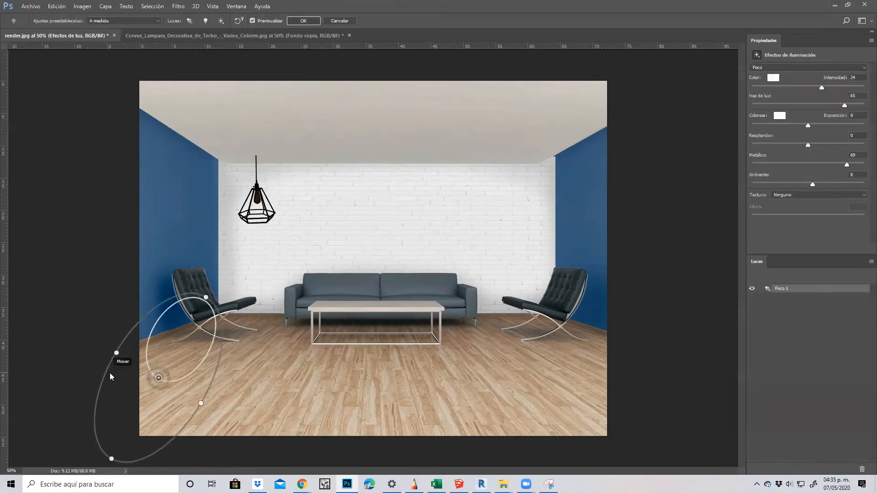
click(340, 22)
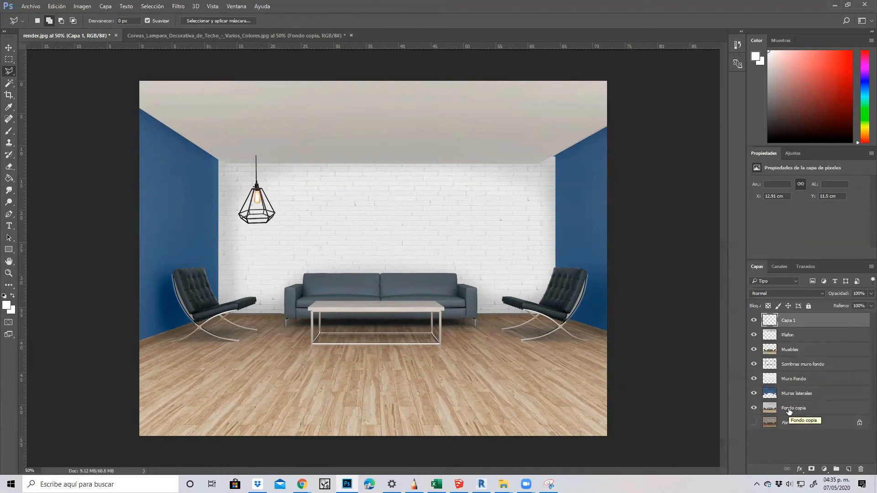
- Rename the pasted lamp layer Capa 1 as lampara
double_click(784, 320)
text(lam)
click(790, 399)
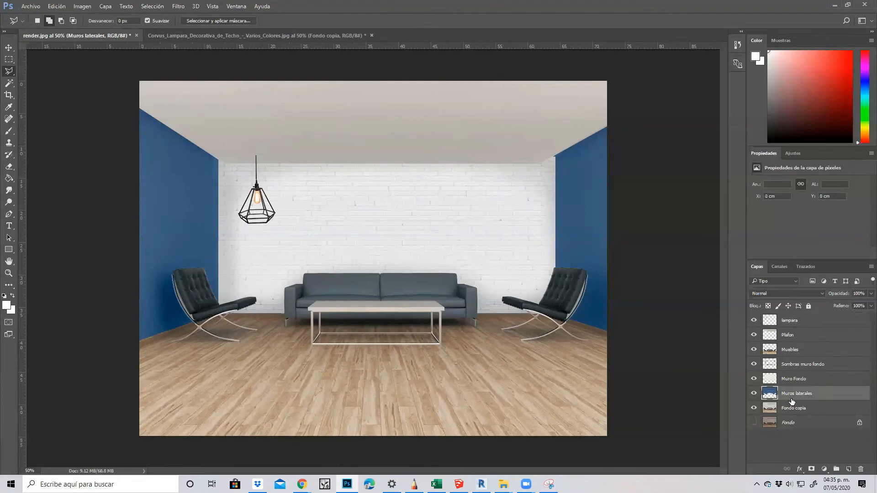
- Group all layers from lampara down to Fondo copia, leaving Fondo outside, and expand the group
click(789, 423)
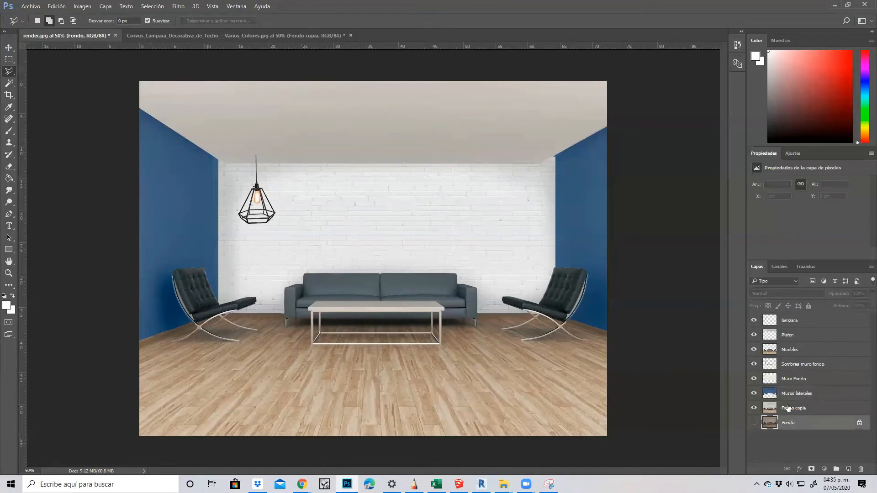
click(787, 408)
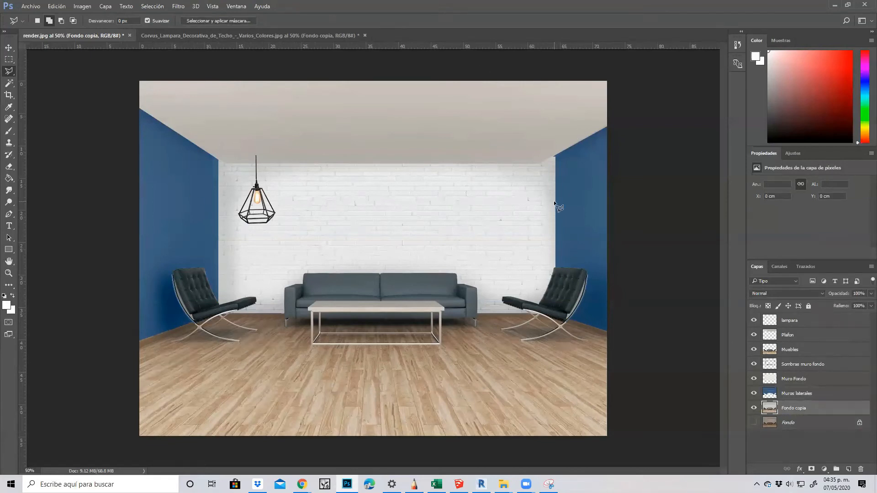
click(788, 320)
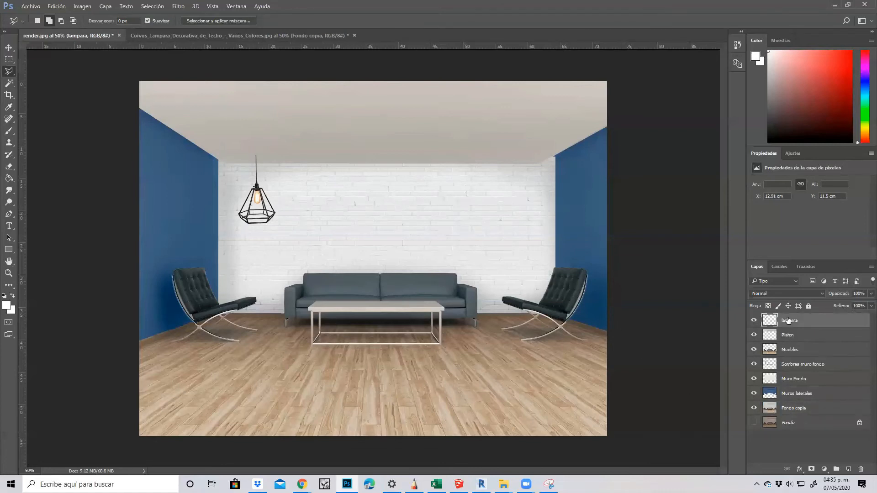
shift+click(798, 408)
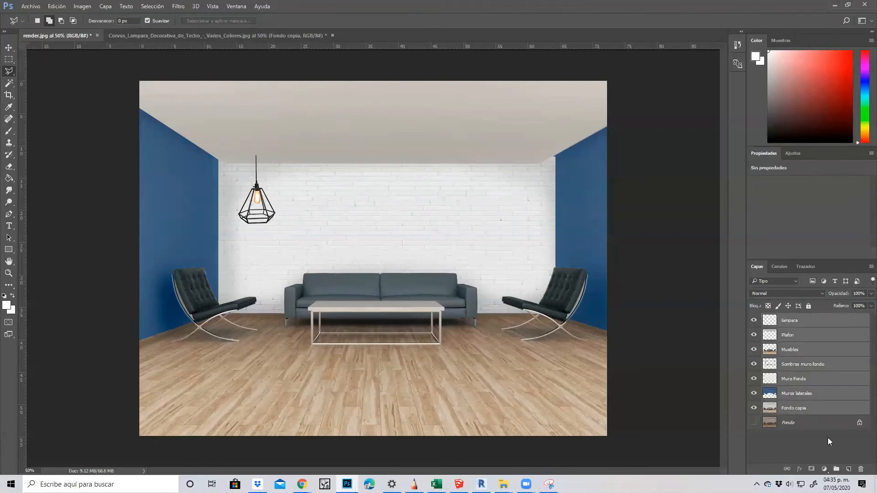
click(836, 469)
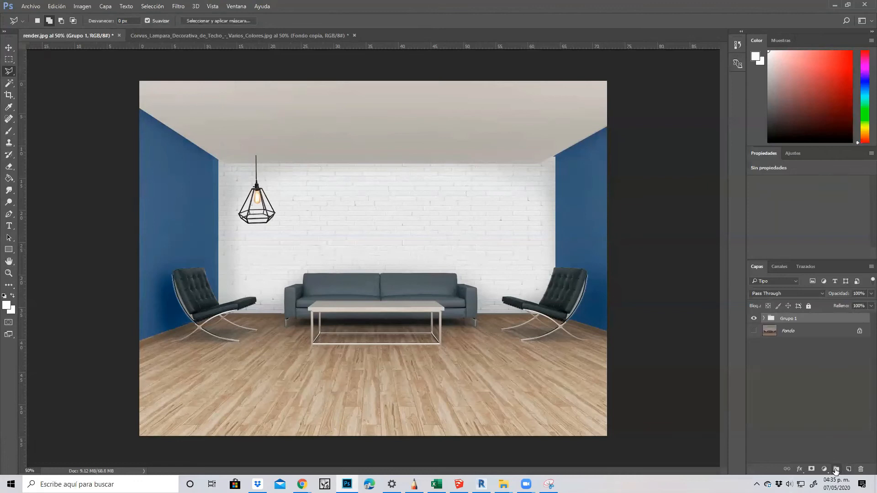
click(764, 318)
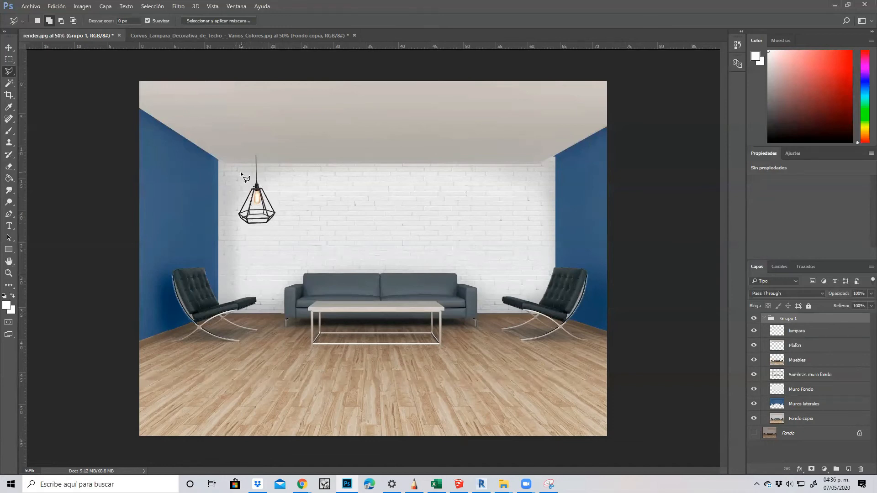
- Warp the lampara layer by raising both lower corners of its mesh to flatten the lamp's base, and apply it
click(152, 6)
mouse_move(59, 7)
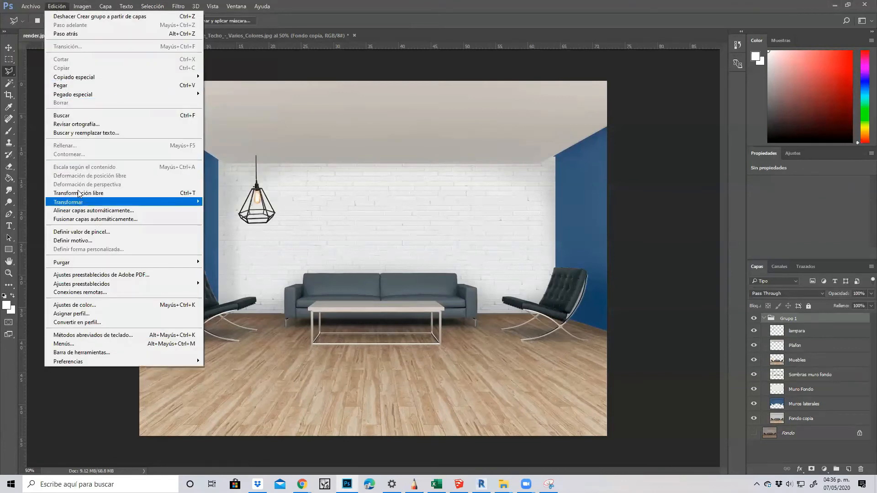
click(798, 333)
click(797, 332)
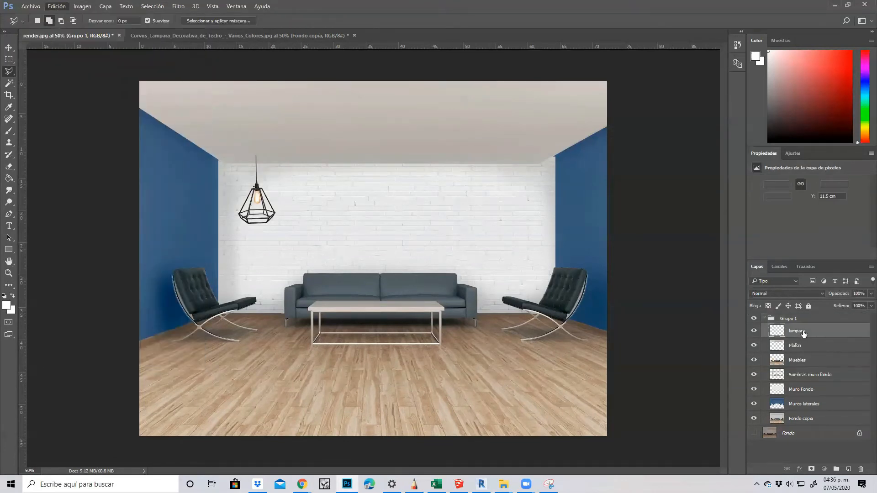
click(56, 7)
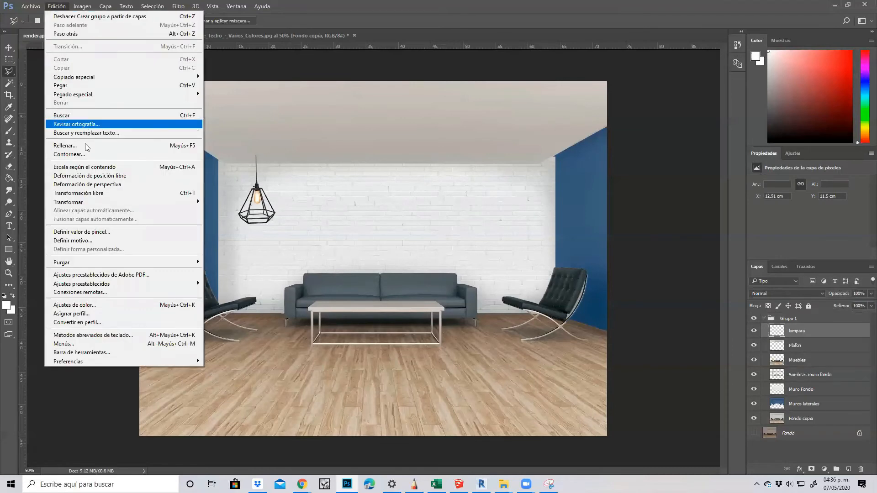
mouse_move(101, 202)
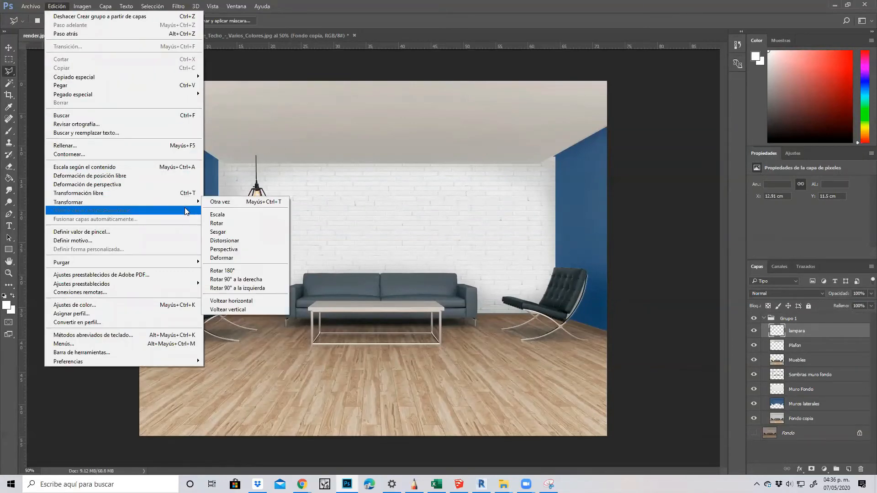
click(251, 255)
drag(223, 236, 226, 219)
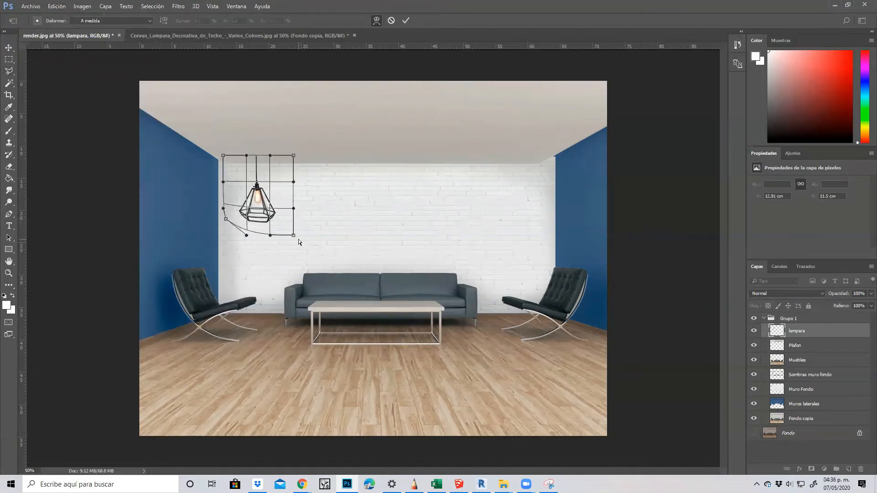
mouse_move(293, 235)
mouse_down()
mouse_move(292, 219)
mouse_move(267, 223)
mouse_move(268, 213)
mouse_move(247, 227)
mouse_move(246, 204)
mouse_up()
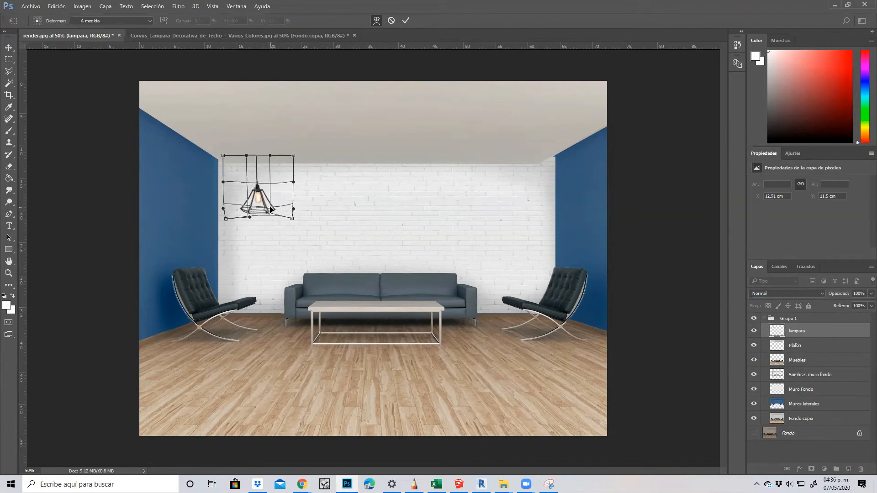
drag(250, 212, 225, 215)
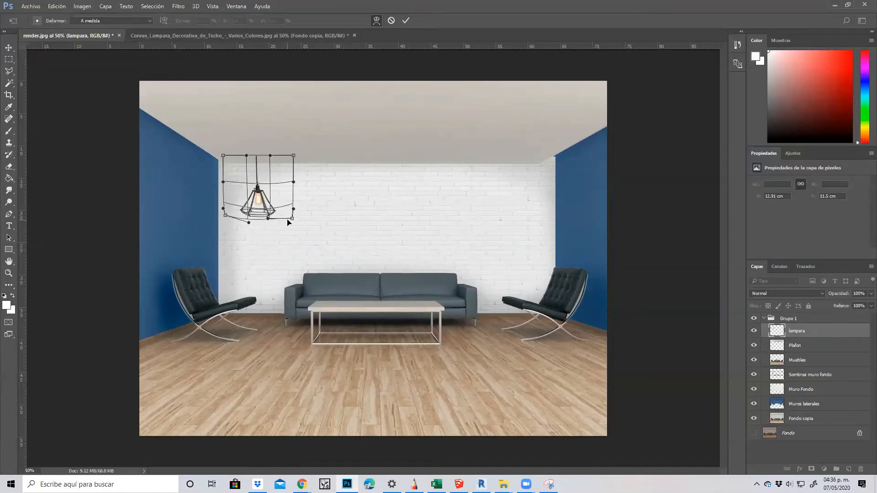
drag(292, 219, 293, 215)
key(Return)
key(l)
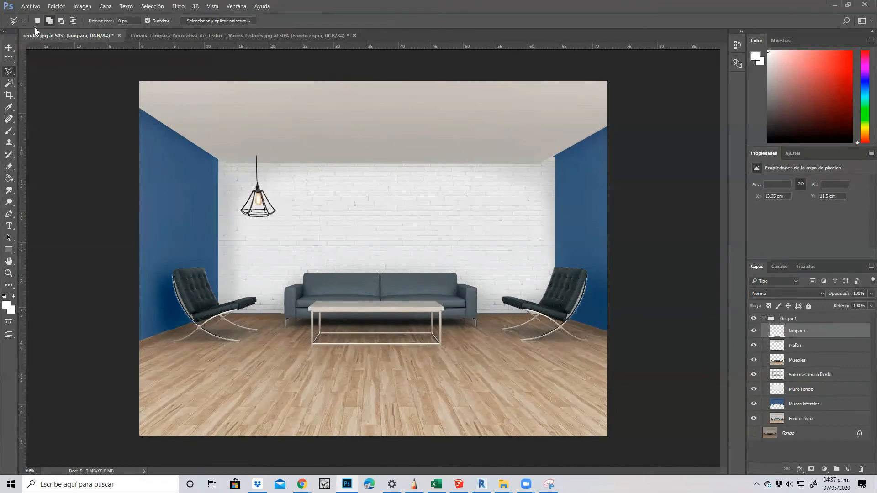
click(81, 6)
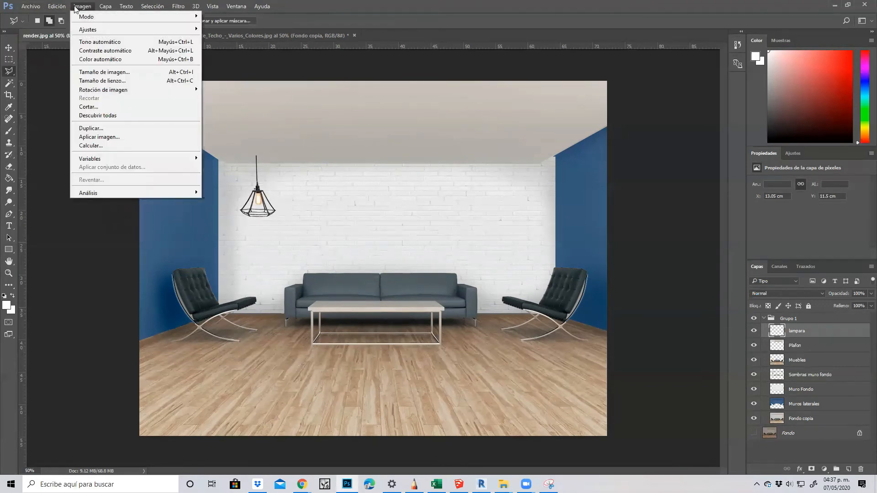
mouse_move(62, 7)
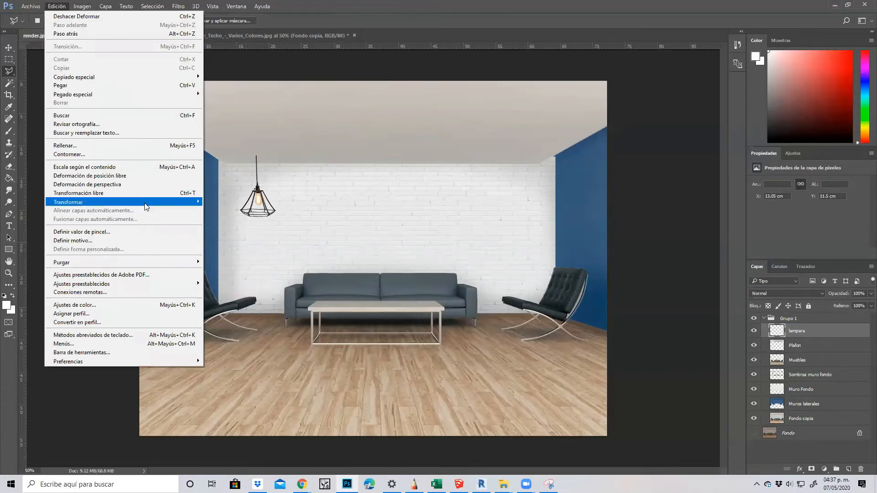
mouse_move(178, 202)
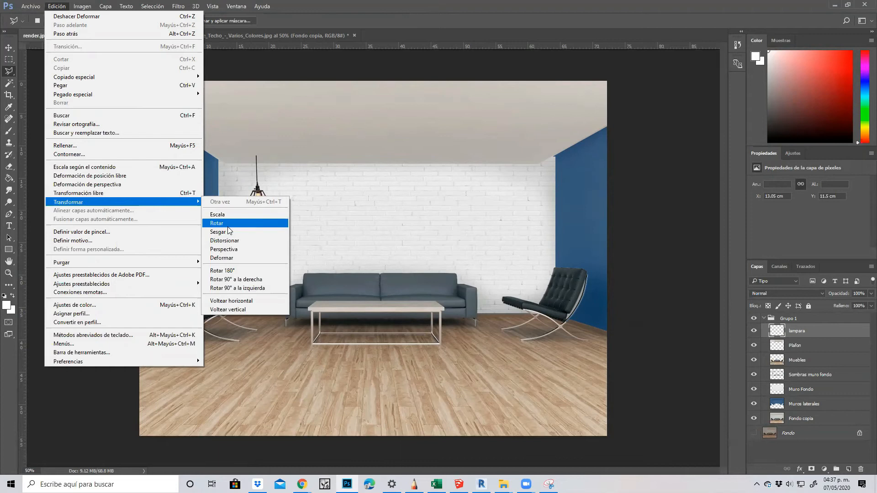
click(632, 121)
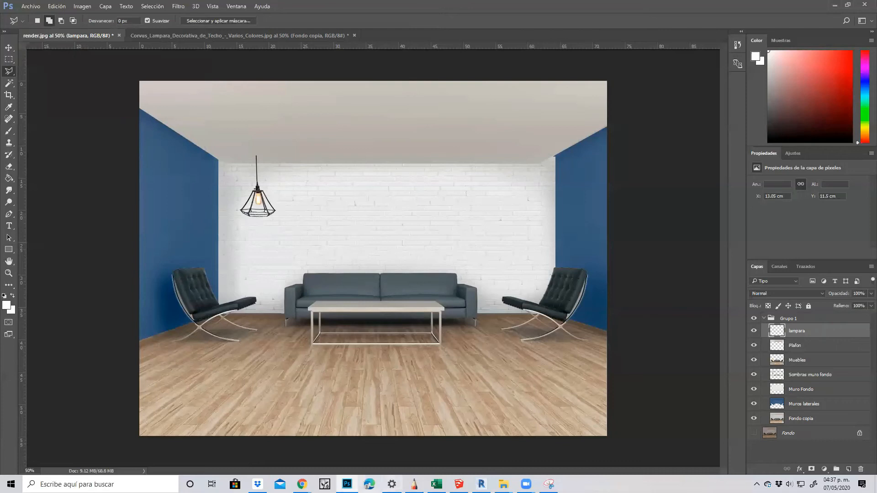
- Switch to the browser and look through the "brick old wall white" image results for another brick wall picture
mouse_move(302, 484)
click(249, 446)
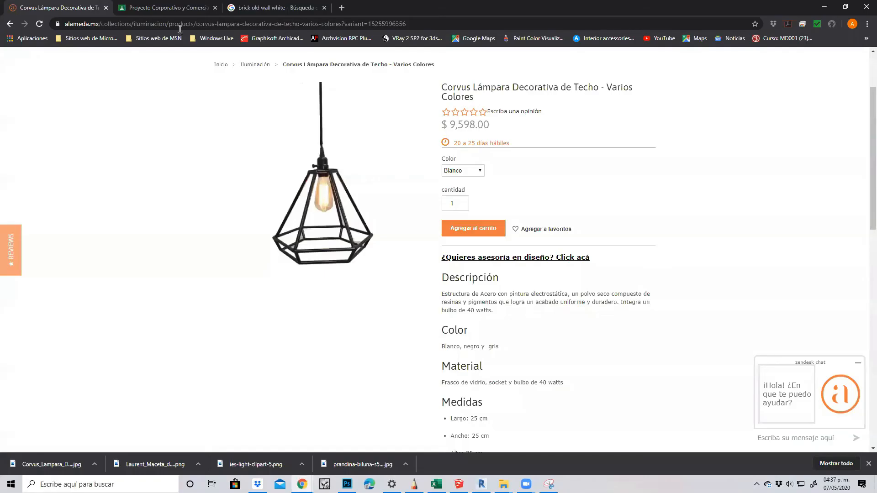
click(263, 8)
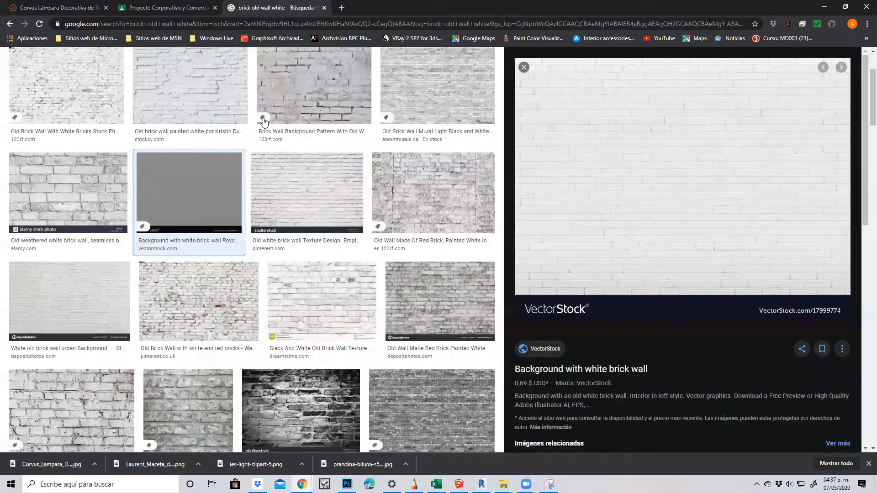
click(524, 67)
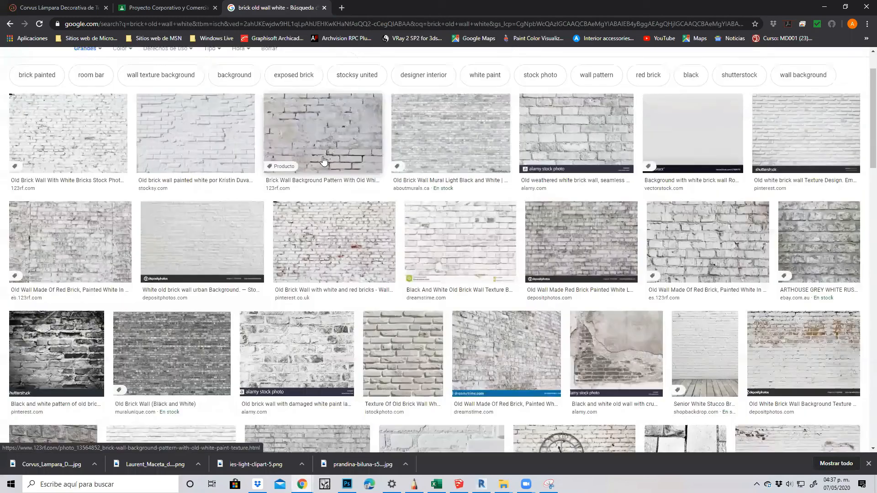
scroll(238, 183, down, 7)
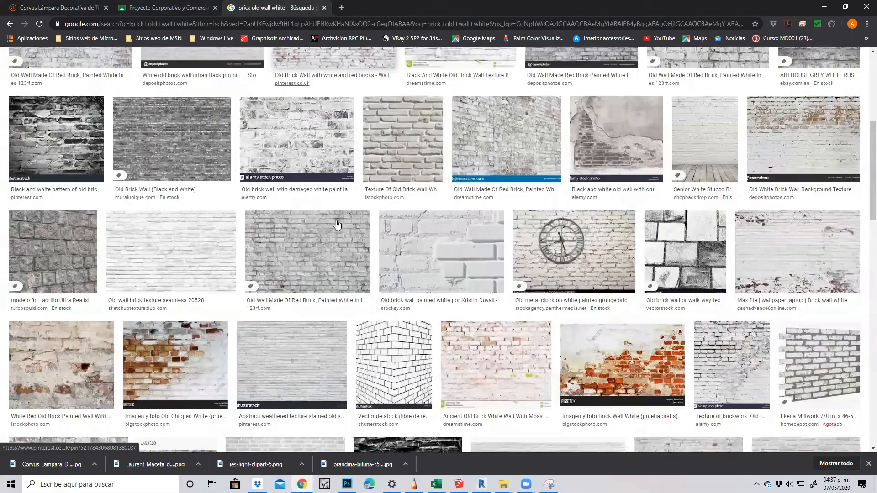
scroll(343, 226, up, 7)
scroll(236, 190, down, 8)
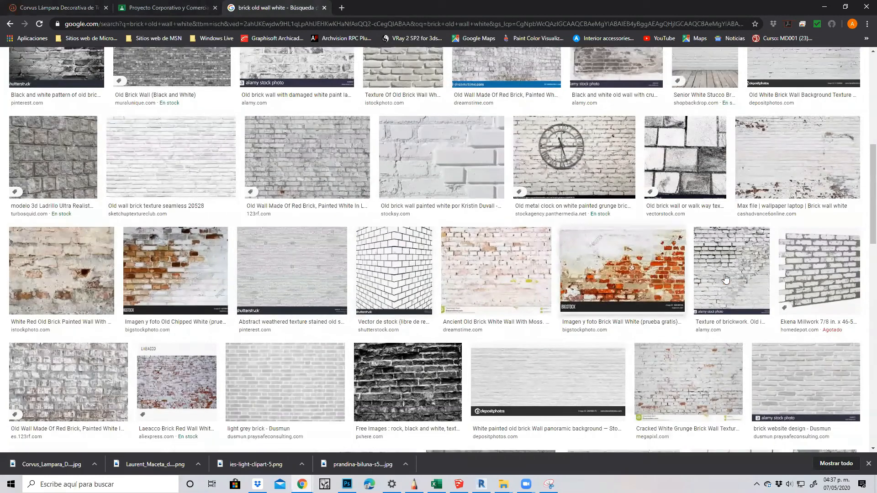
- Copy the Ekena Millwork white brick panel picture seen in perspective and paste it into render.jpg in Photoshop
click(798, 279)
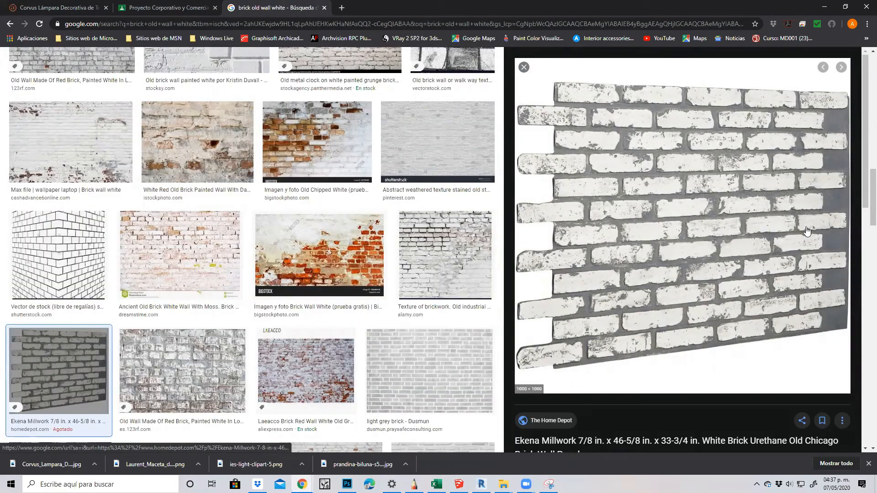
right_click(616, 206)
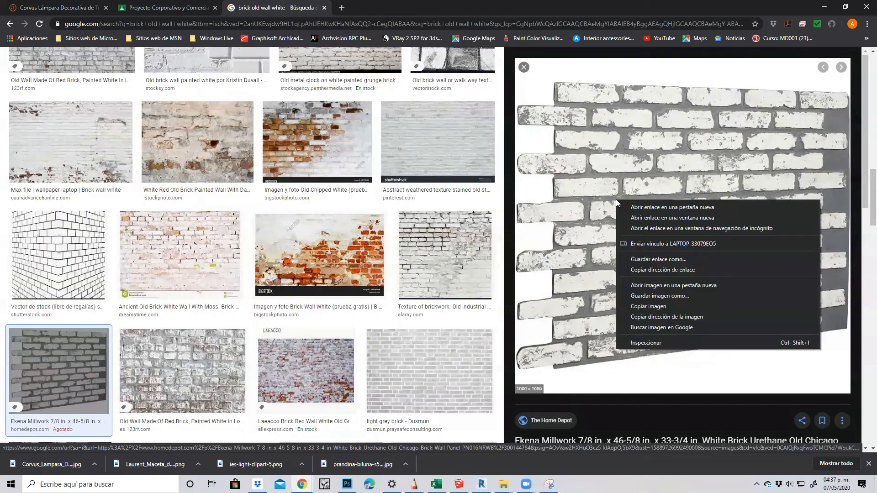
click(661, 308)
mouse_move(347, 486)
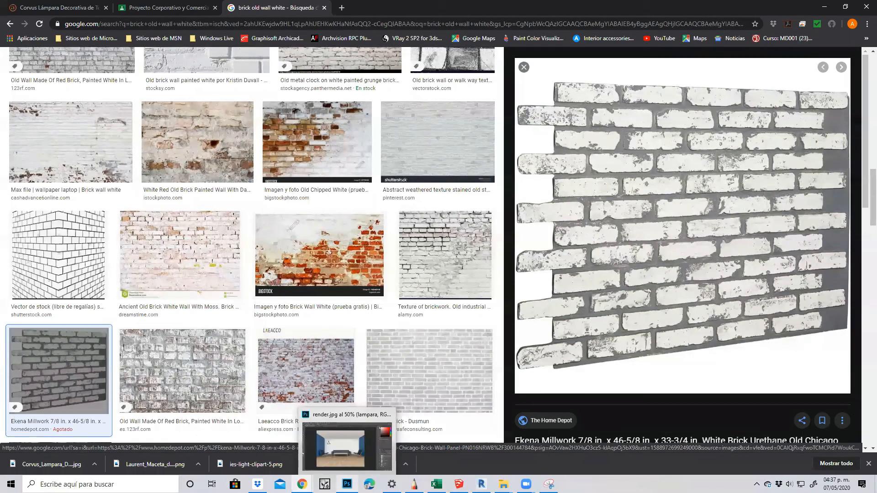
click(341, 450)
key(ctrl+v)
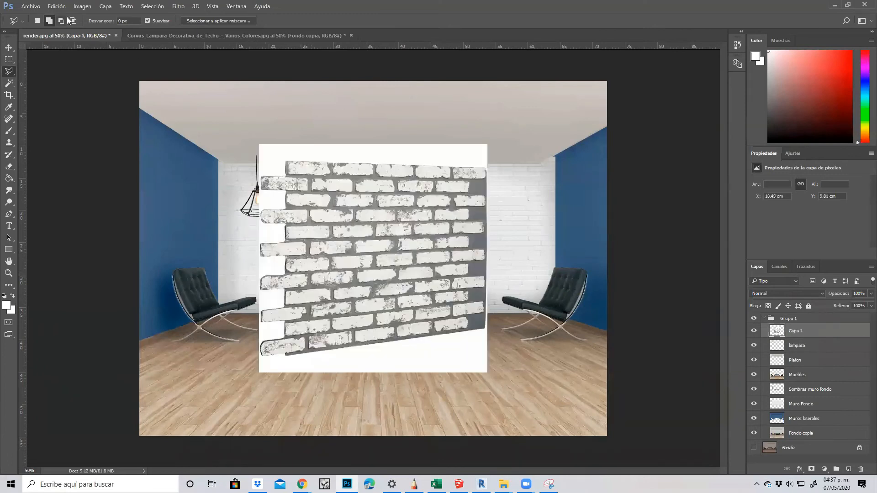
- Distort the pasted brick picture by pulling its right corners outward until the courses run horizontally, and delete its layer
click(58, 6)
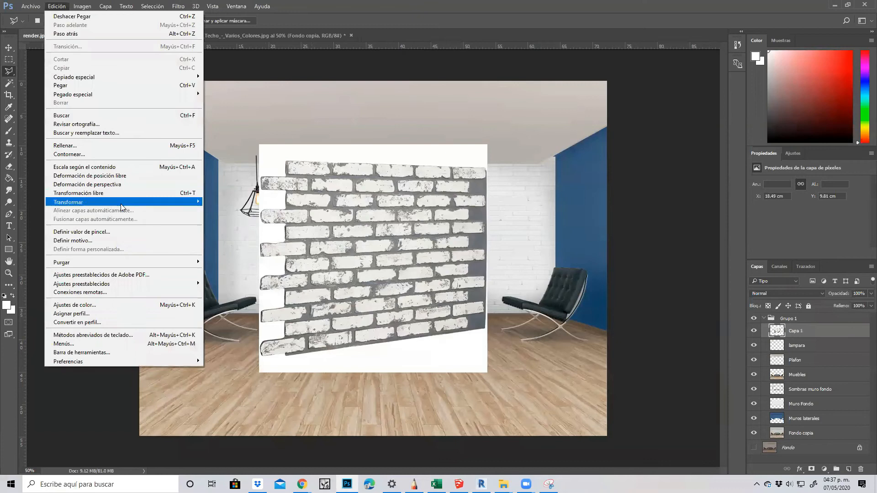
mouse_move(120, 202)
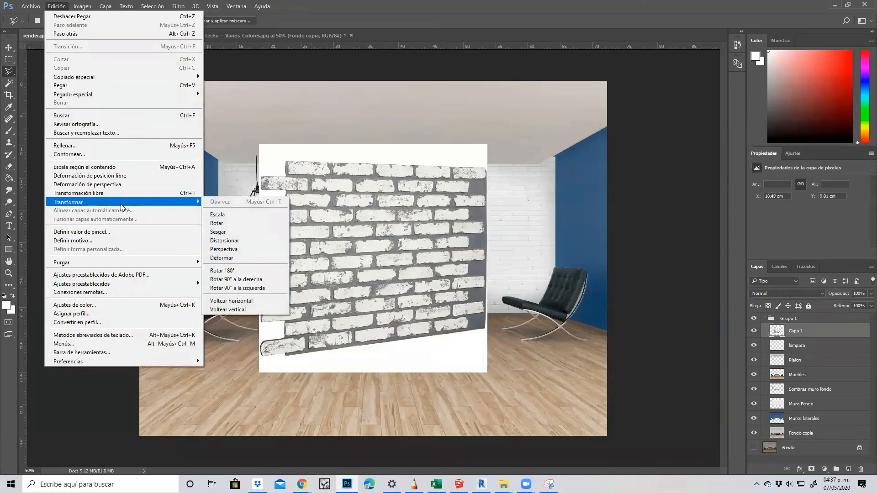
click(246, 243)
drag(486, 145, 545, 126)
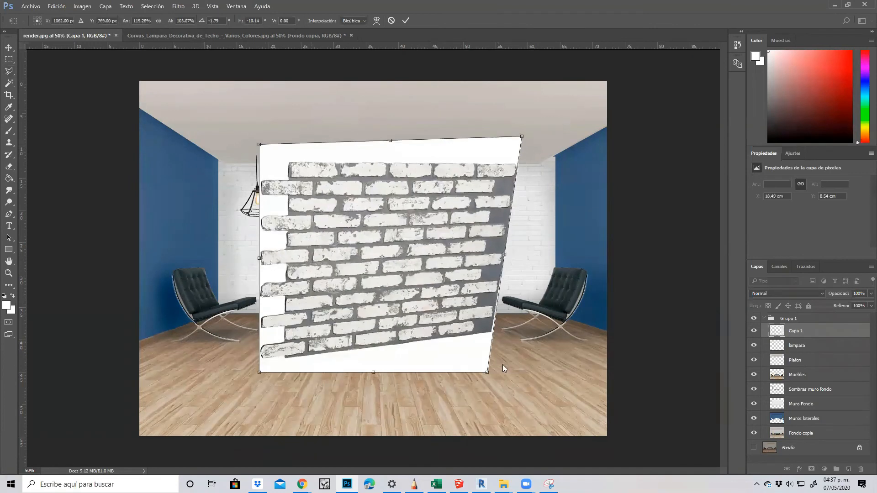
drag(487, 372, 527, 413)
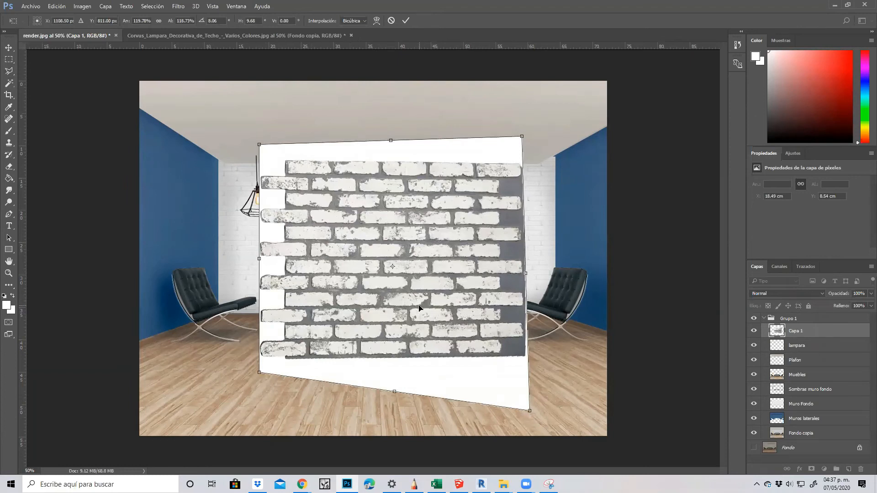
key(l)
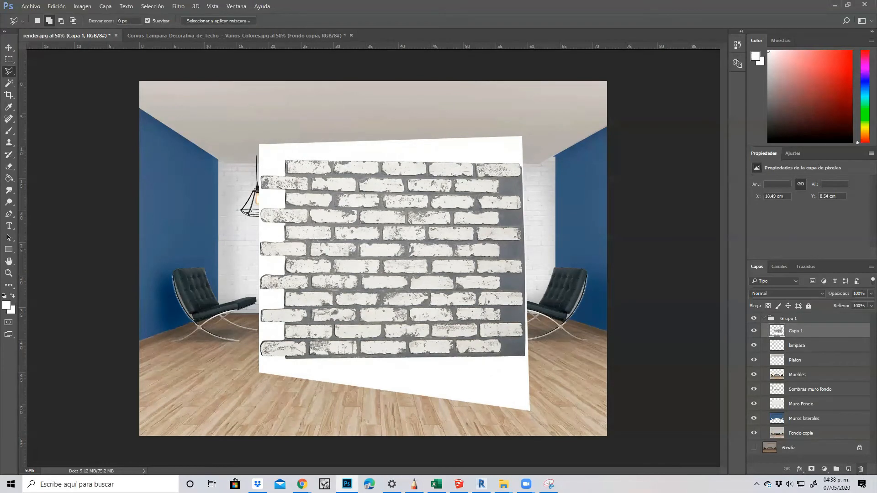
click(861, 469)
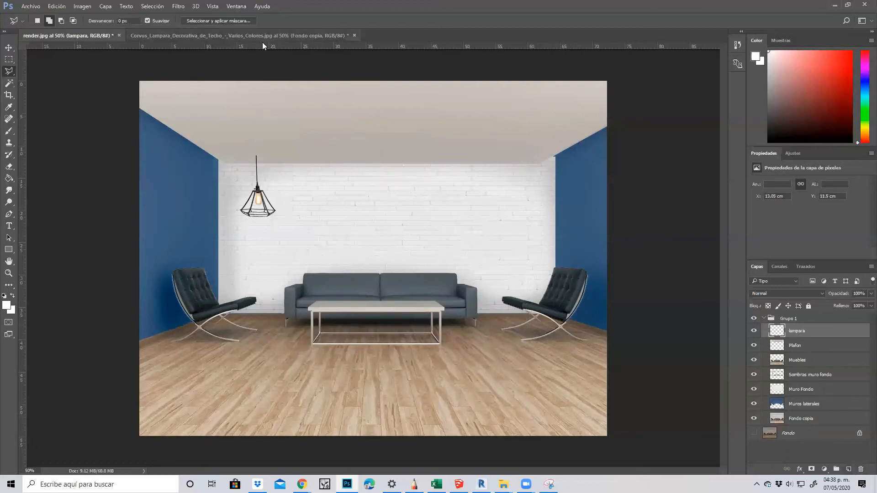
- Place a horizontal guide level with the upper end of the lamp's cord
drag(264, 46, 295, 155)
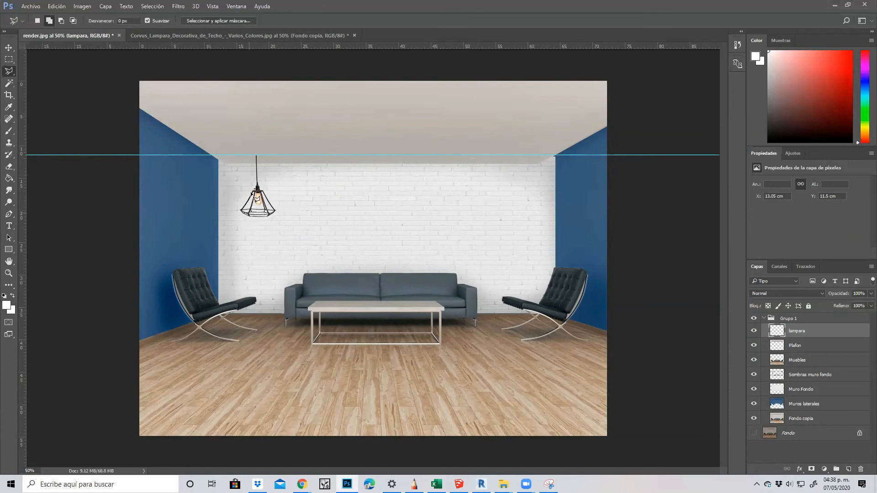
click(797, 319)
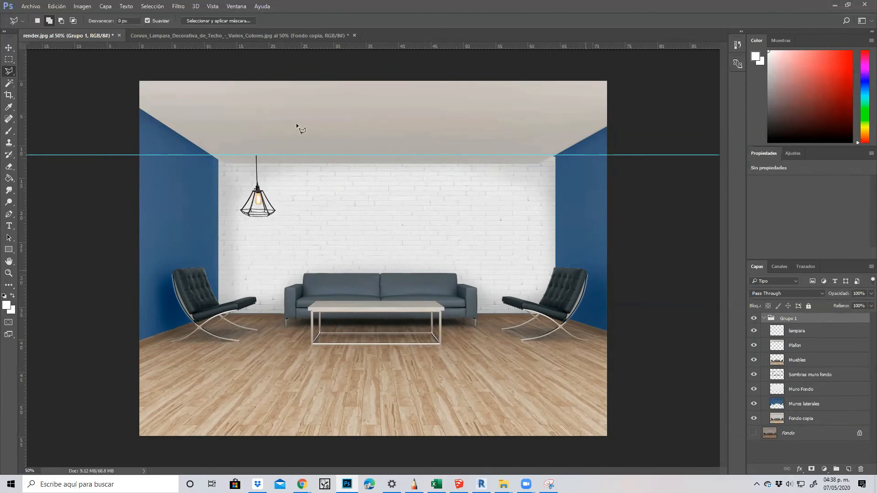
click(178, 6)
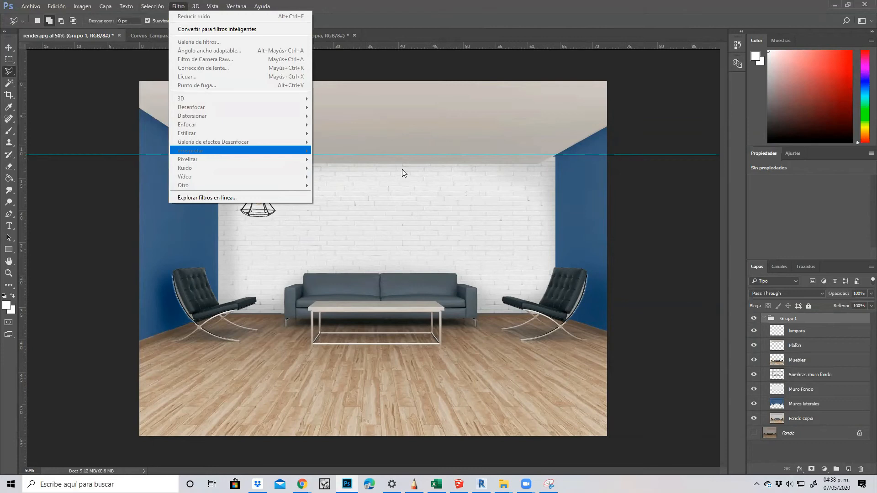
click(691, 304)
click(791, 333)
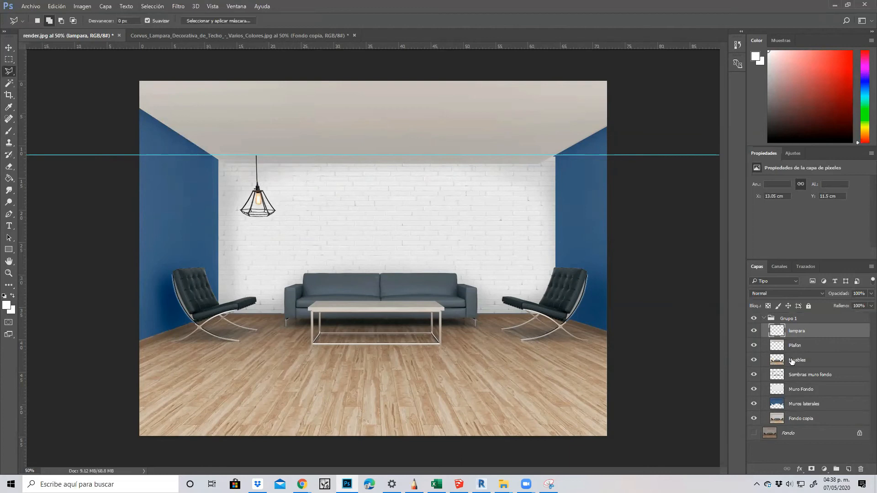
click(786, 321)
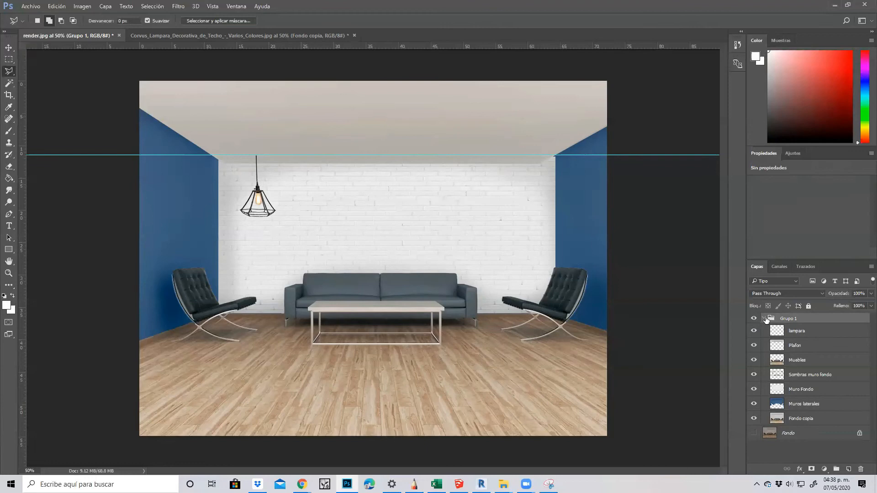
- Collapse and duplicate the layer group Grupo 1, and hide the original group
click(764, 318)
drag(786, 320, 849, 470)
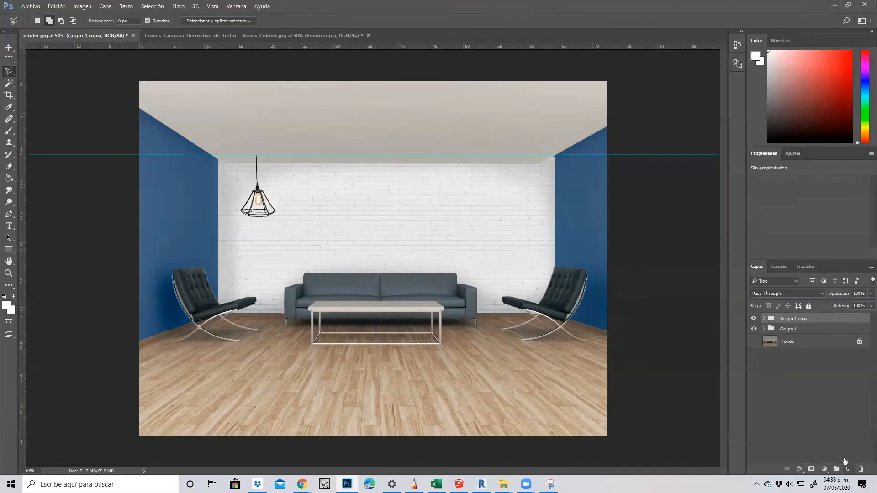
click(753, 328)
click(764, 319)
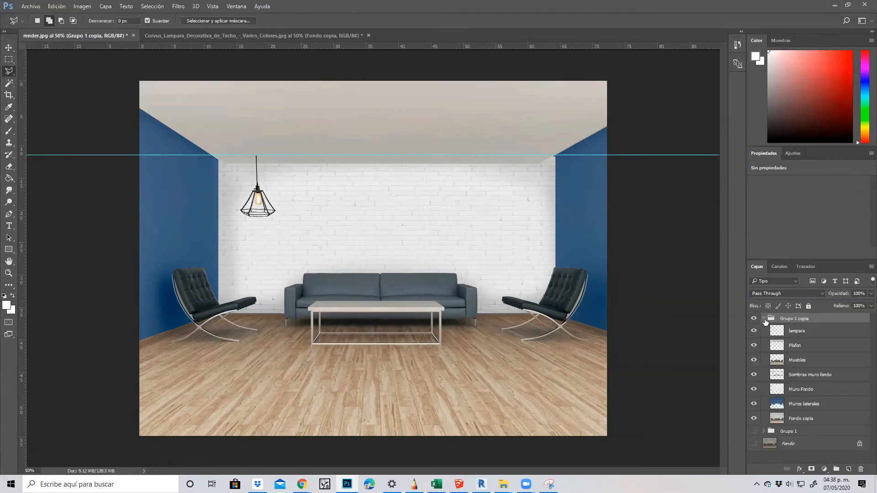
click(764, 319)
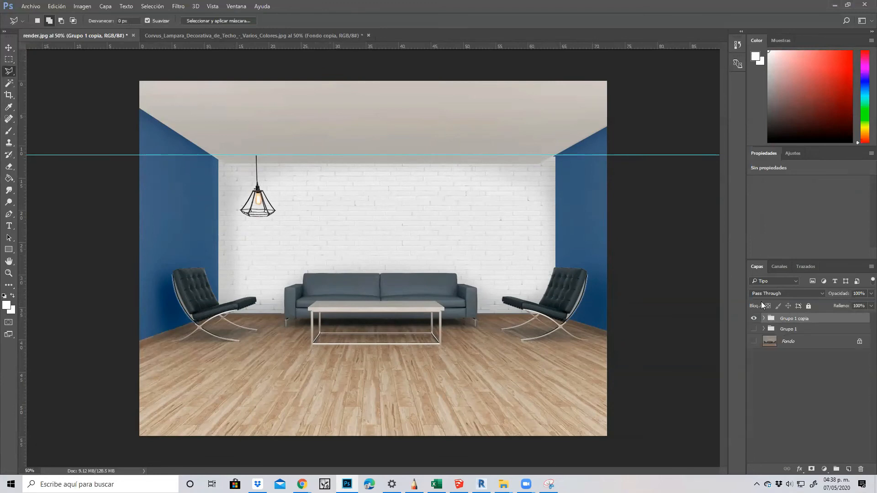
- Merge the duplicated group Grupo 1 copia into a single layer, keeping the original Grupo 1 with its separate layers
right_click(802, 322)
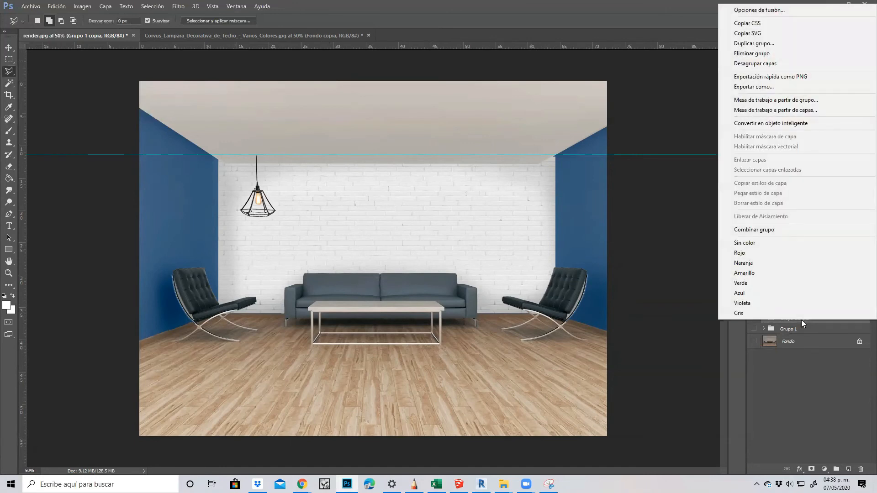
click(770, 231)
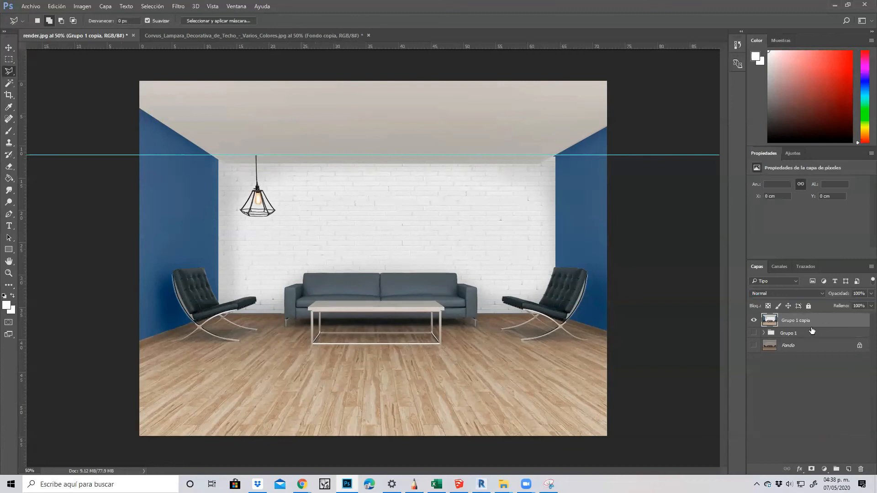
click(764, 333)
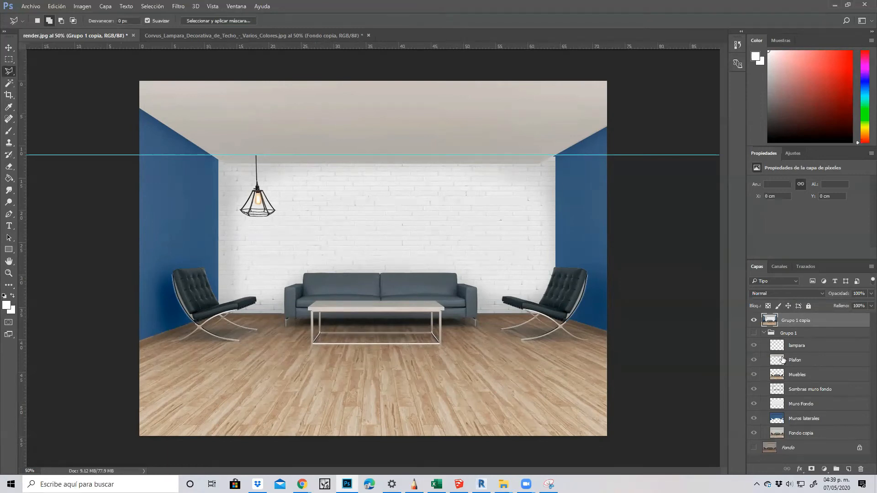
click(765, 333)
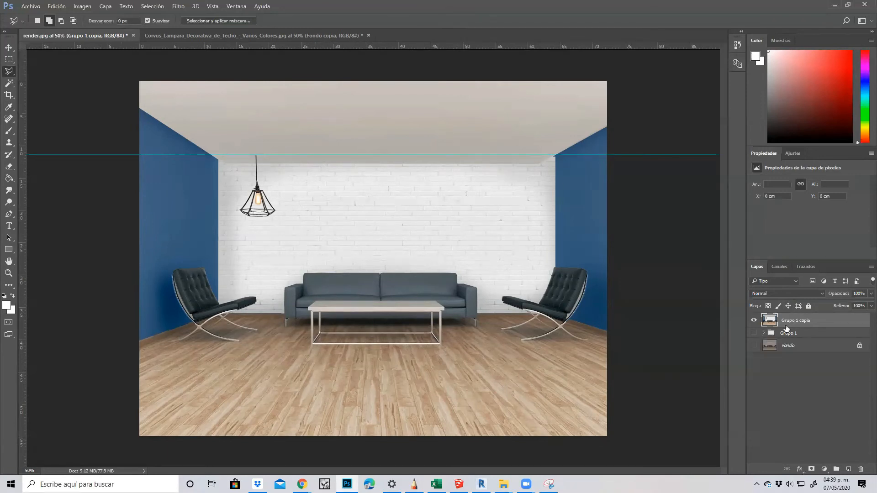
- Start the Lighting Effects filter on Grupo 1 copia and move its spotlight from the lower-left floor to below the lamp
click(156, 7)
mouse_move(176, 7)
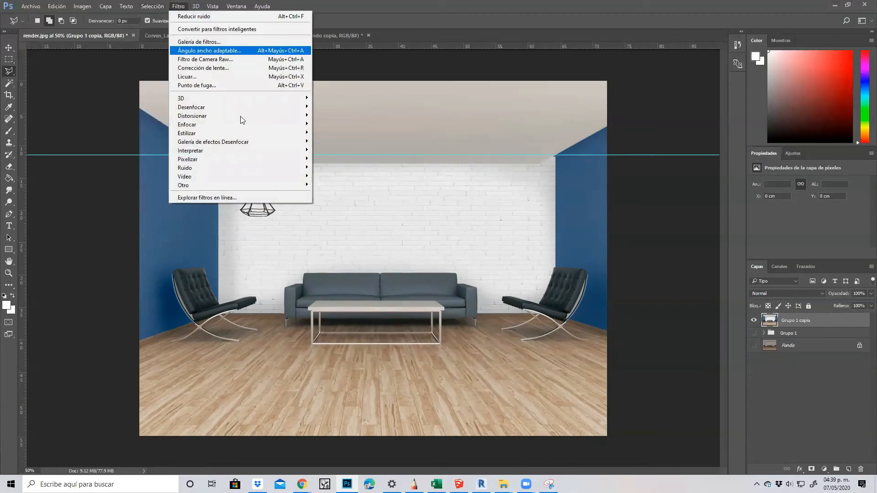
mouse_move(262, 156)
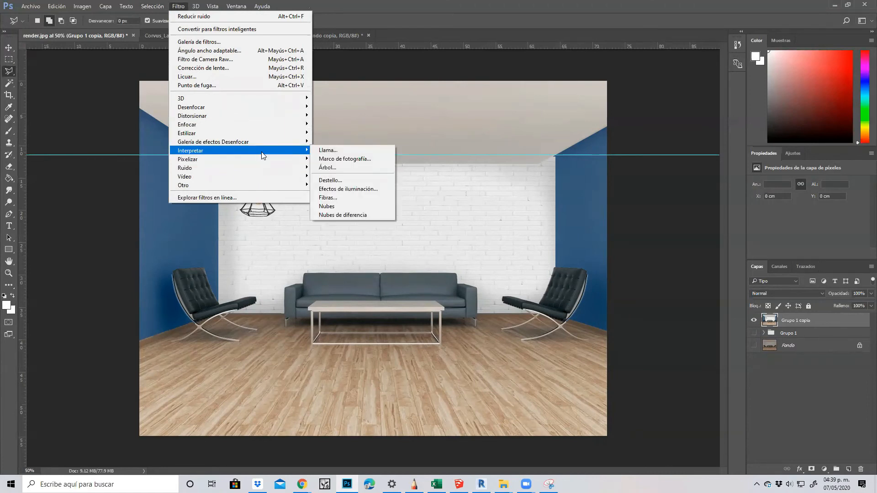
click(346, 190)
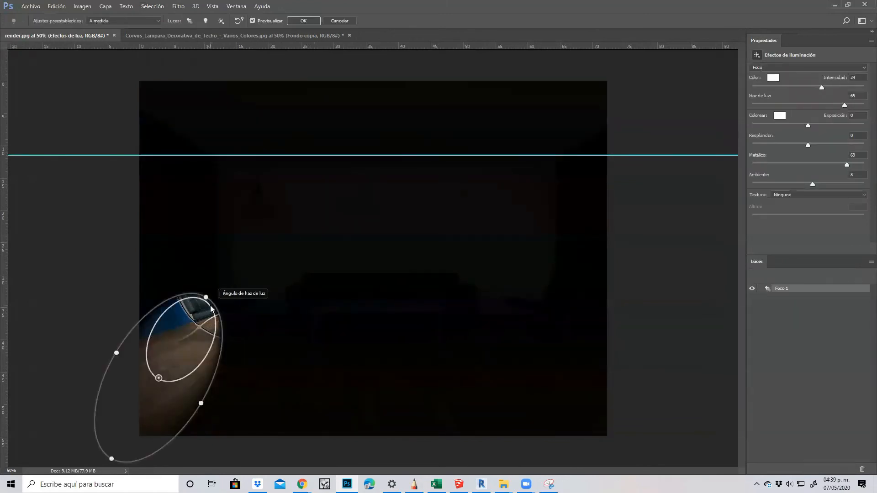
drag(211, 317, 211, 300)
drag(158, 378, 222, 272)
- Rotate, resize and align the first spotlight into an upright ellipse that starts at the lamp's cap and shines downward
drag(174, 357, 221, 372)
drag(236, 210, 270, 221)
mouse_move(308, 288)
mouse_down()
mouse_move(318, 289)
mouse_move(304, 288)
mouse_up()
drag(262, 220, 265, 220)
drag(251, 287, 254, 287)
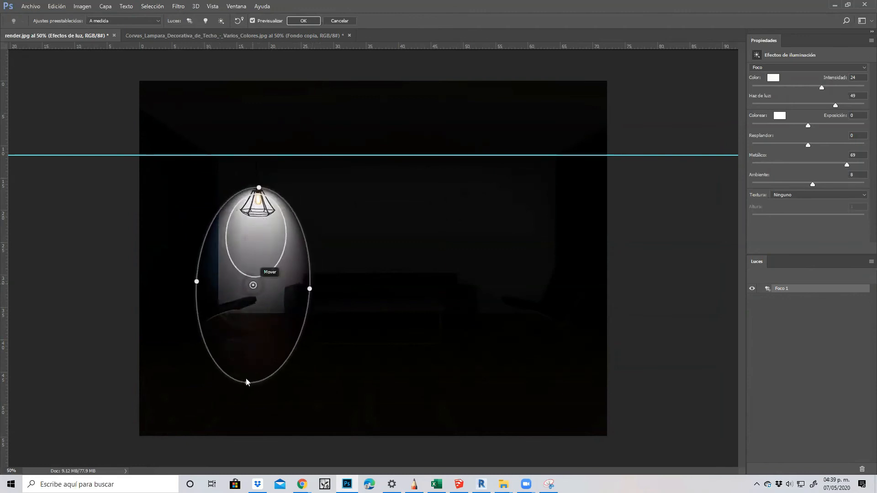
drag(245, 384, 249, 386)
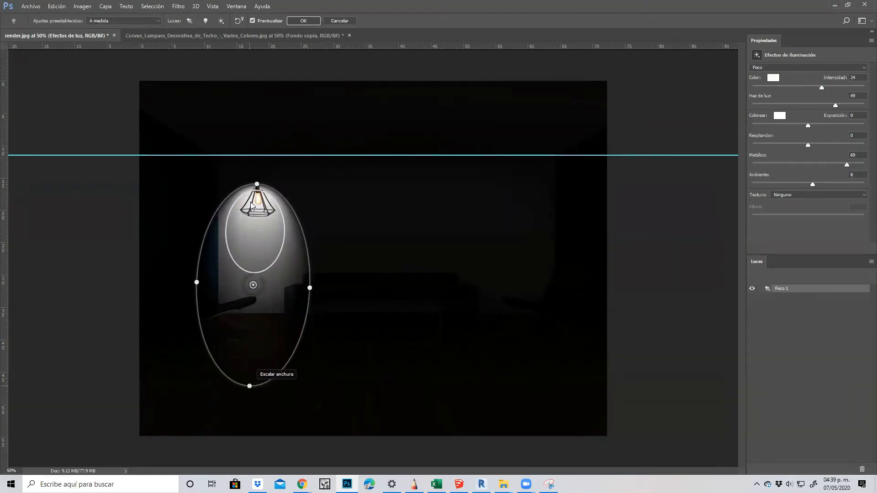
drag(257, 183, 258, 191)
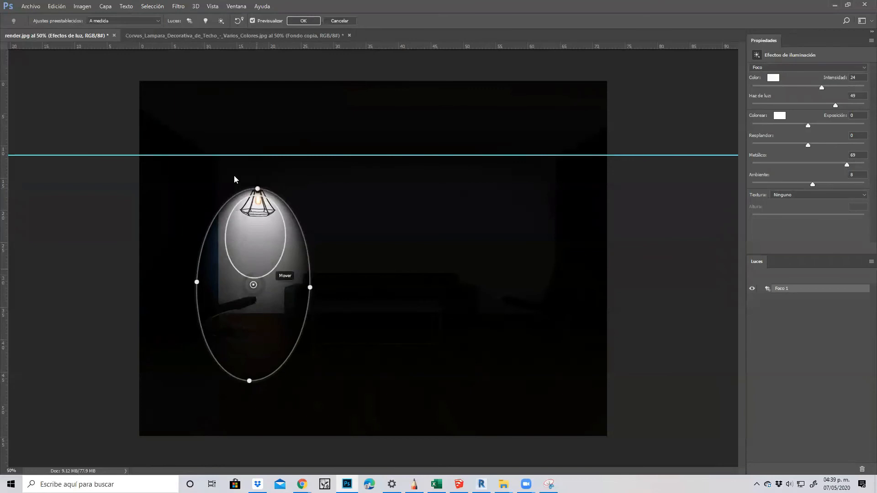
- Add a second spotlight and shape it into a narrow upright ellipse shining down the back wall from its upper edge, above the sofa's right end
click(189, 21)
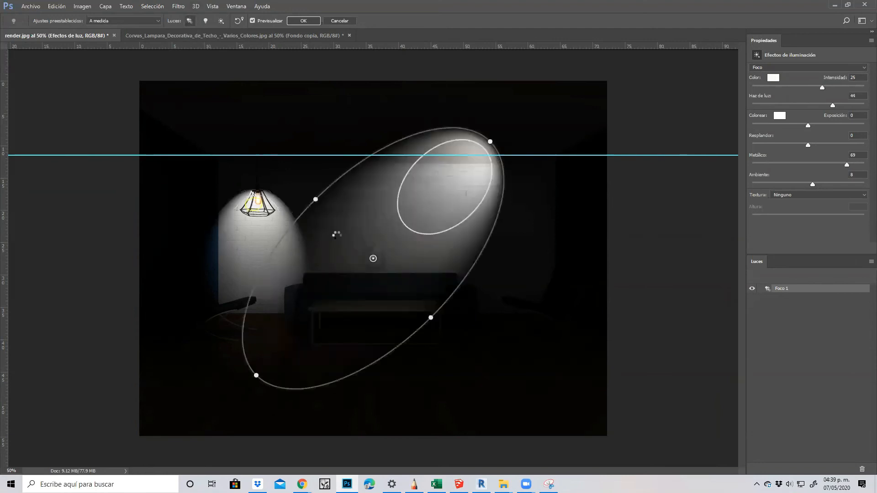
drag(482, 194, 573, 203)
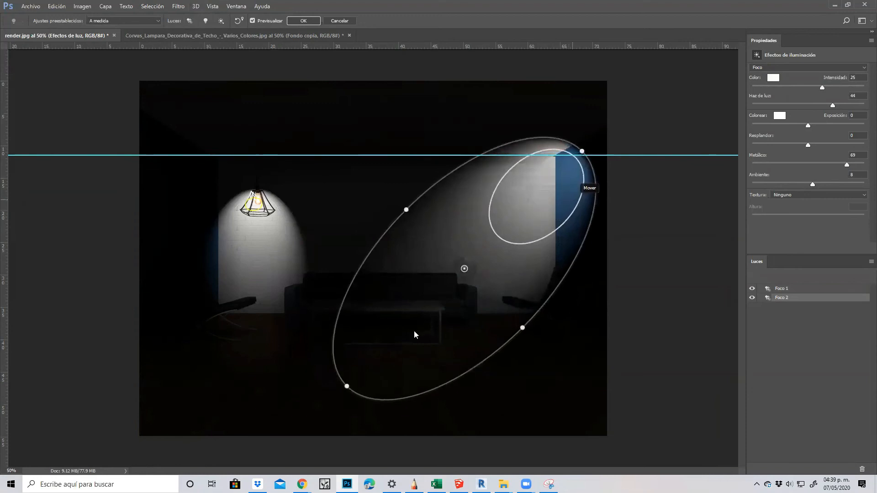
drag(346, 388, 462, 414)
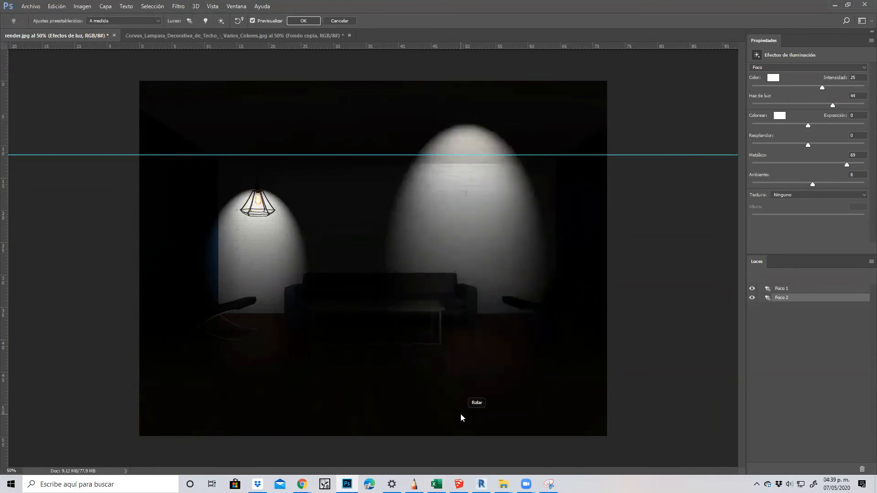
drag(468, 123, 460, 162)
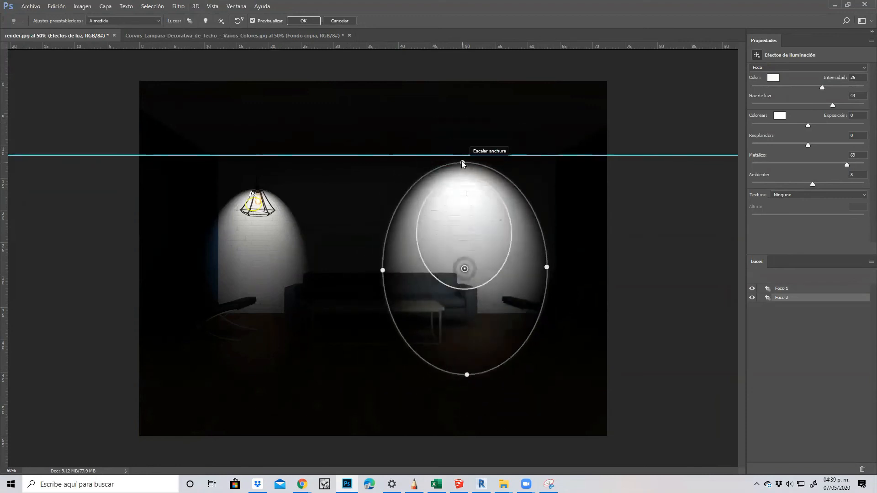
drag(547, 266, 511, 270)
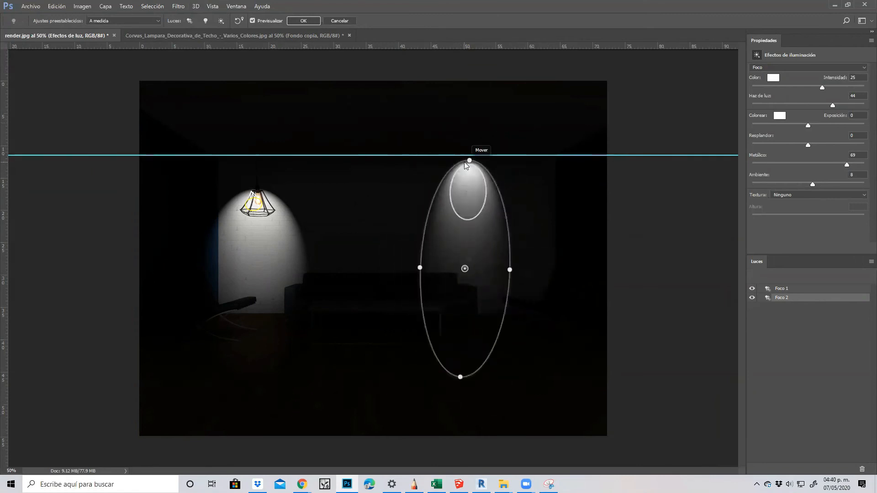
drag(469, 160, 463, 160)
- Set the second spotlight's intensity to 10 and hotspot to 63, with a pale yellow colorize tint and exposure 10
mouse_move(822, 86)
mouse_down()
mouse_move(793, 87)
mouse_move(813, 95)
mouse_up()
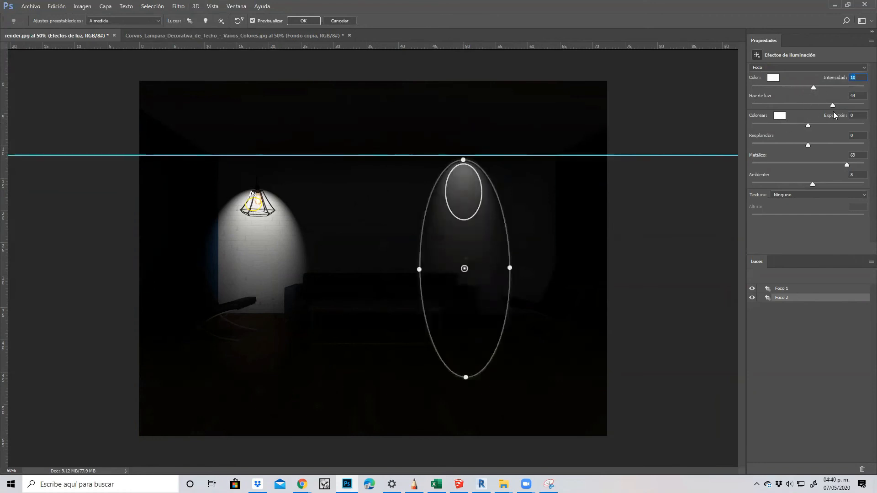
mouse_move(833, 105)
mouse_down()
mouse_move(856, 106)
mouse_move(843, 105)
mouse_up()
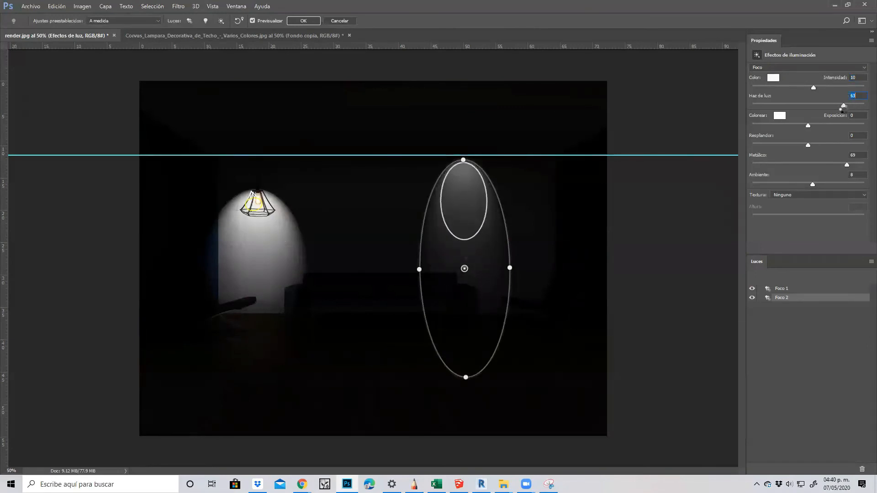
click(780, 115)
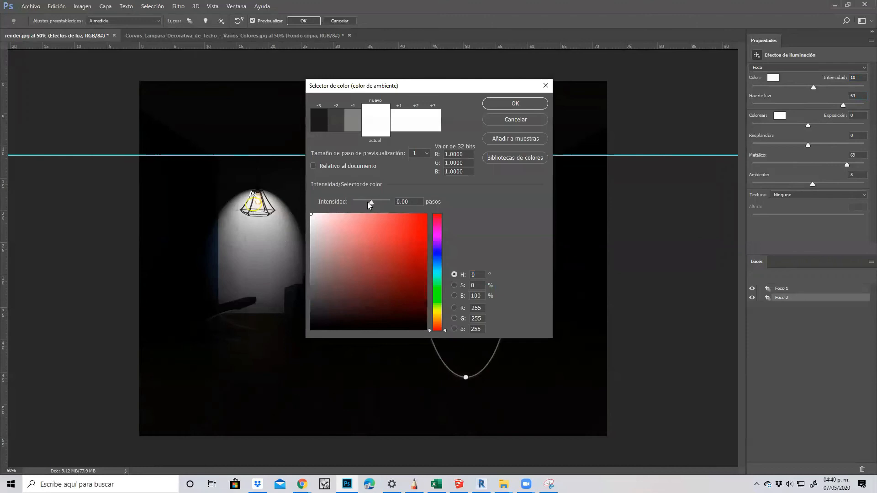
click(439, 308)
drag(331, 234, 332, 219)
click(521, 112)
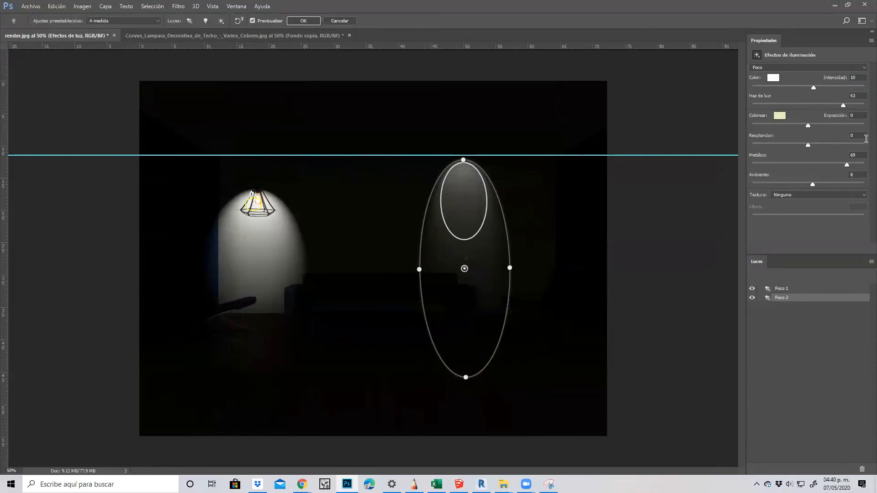
mouse_move(809, 126)
mouse_down()
mouse_move(822, 127)
mouse_move(814, 126)
mouse_up()
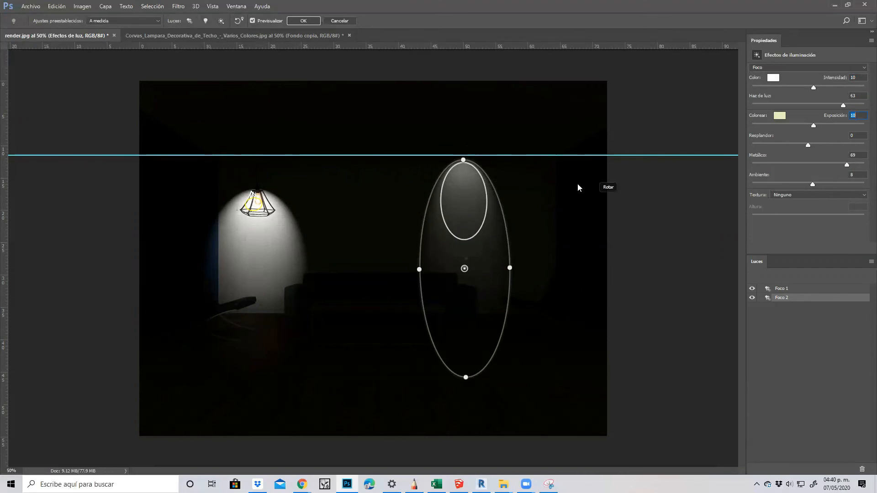
- Add a point light, place it on the floor in front of the right chair and reduce its radius
click(206, 21)
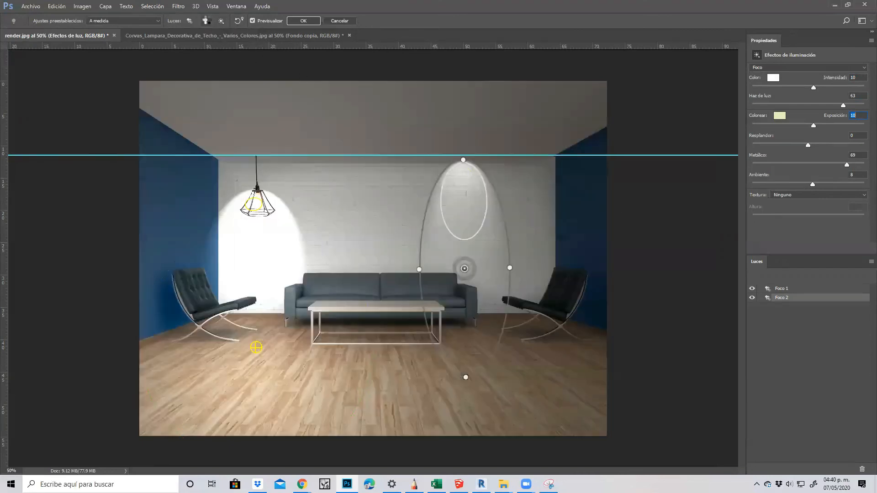
drag(259, 356, 581, 349)
drag(691, 387, 653, 388)
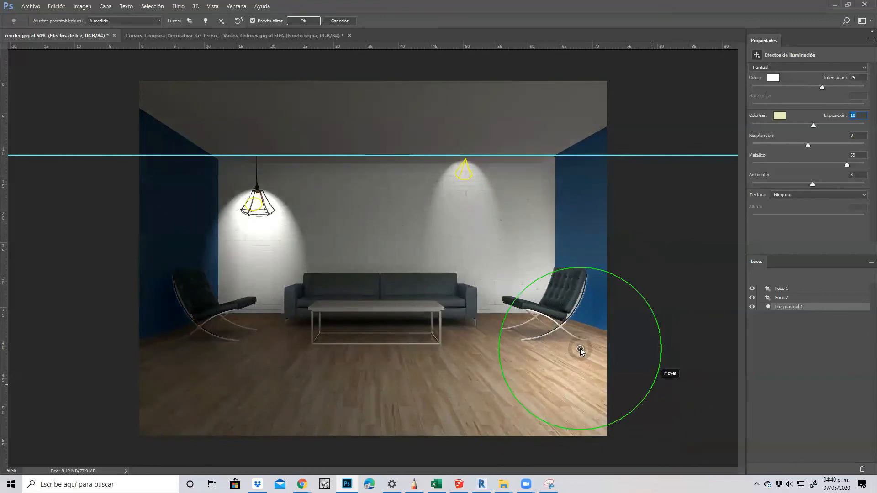
drag(580, 349, 572, 364)
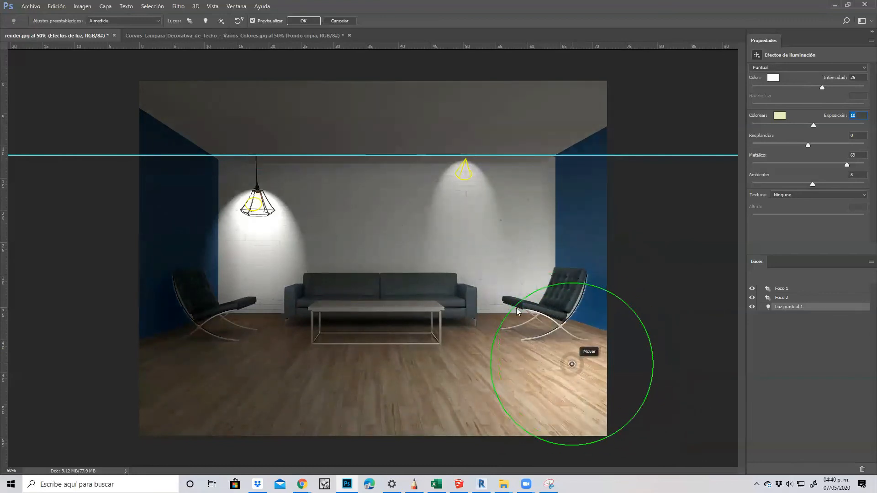
mouse_move(518, 311)
mouse_down()
mouse_move(503, 298)
mouse_move(507, 273)
mouse_move(512, 323)
mouse_up()
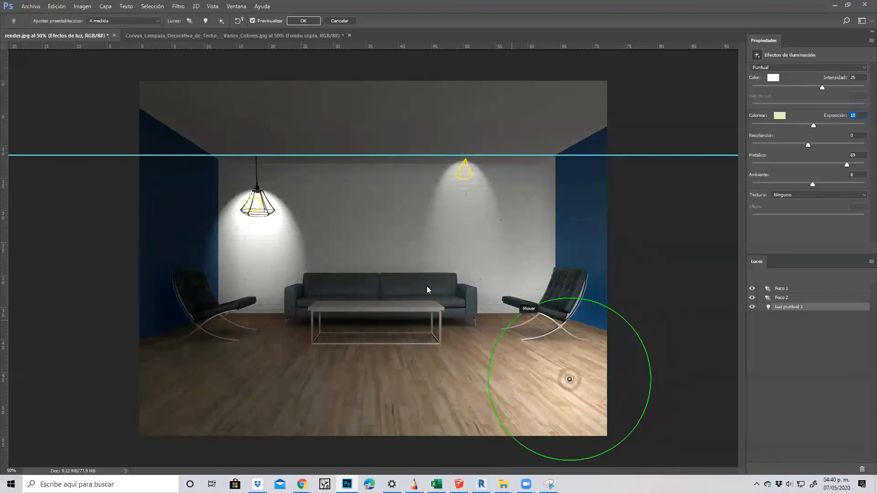
- Lower the lamp spotlight's intensity to 12 and apply the lighting effects
click(260, 208)
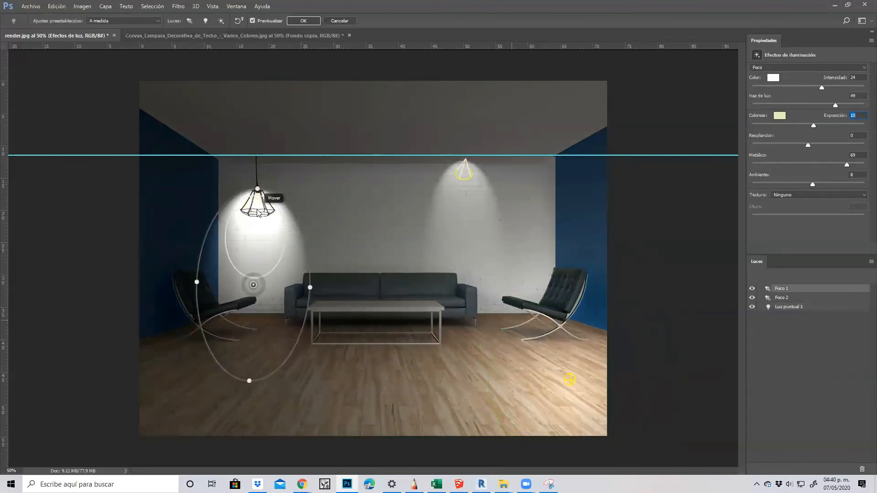
drag(819, 87, 815, 89)
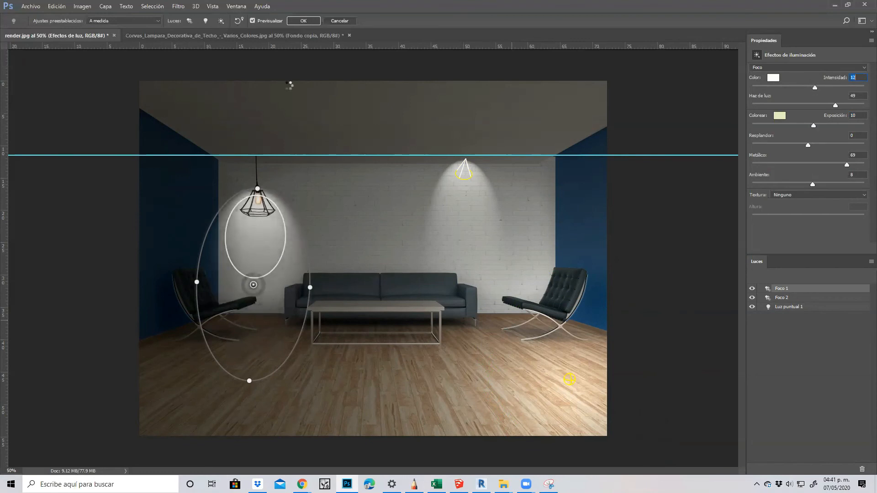
click(301, 21)
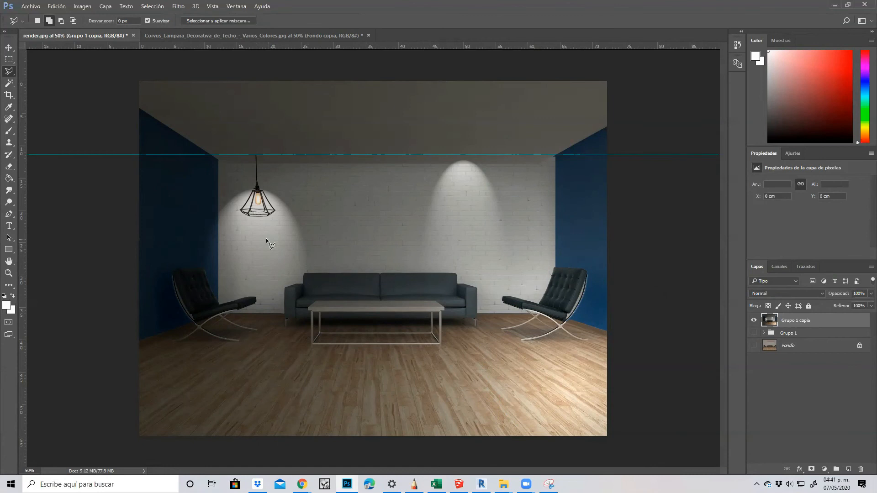
- Hide Grupo 1 copia, show and expand the original Grupo 1, and select its lampara layer
click(763, 333)
click(754, 320)
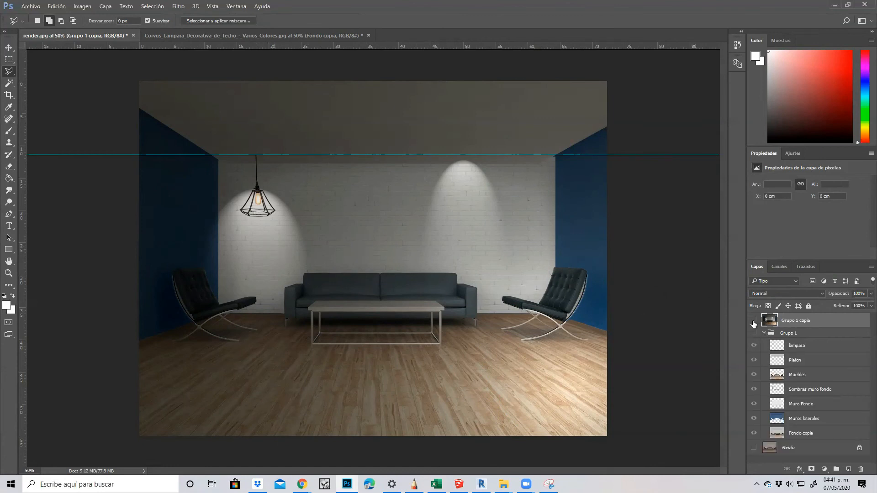
click(753, 333)
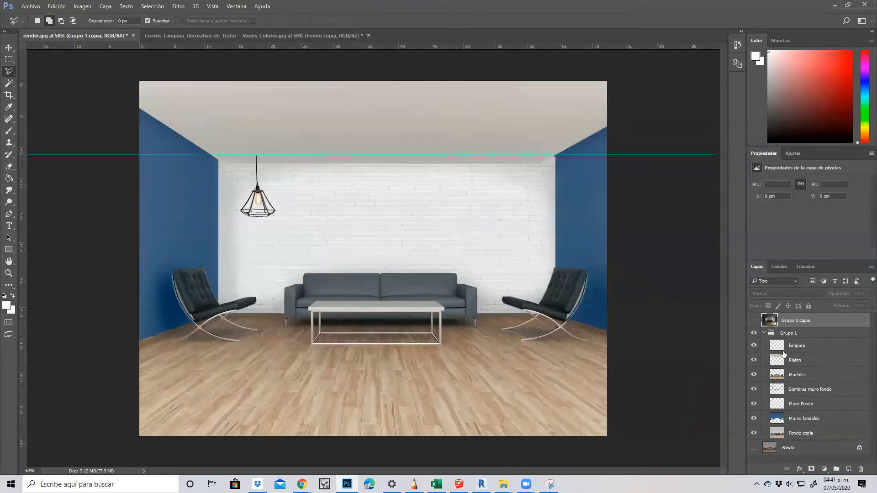
click(784, 345)
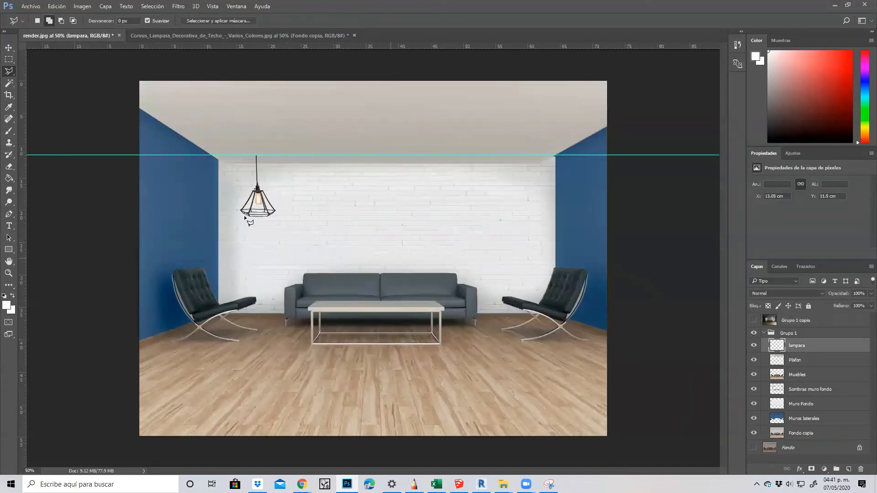
- Open the light image ies-light-clipart-5 from the medios digitales folder
click(32, 7)
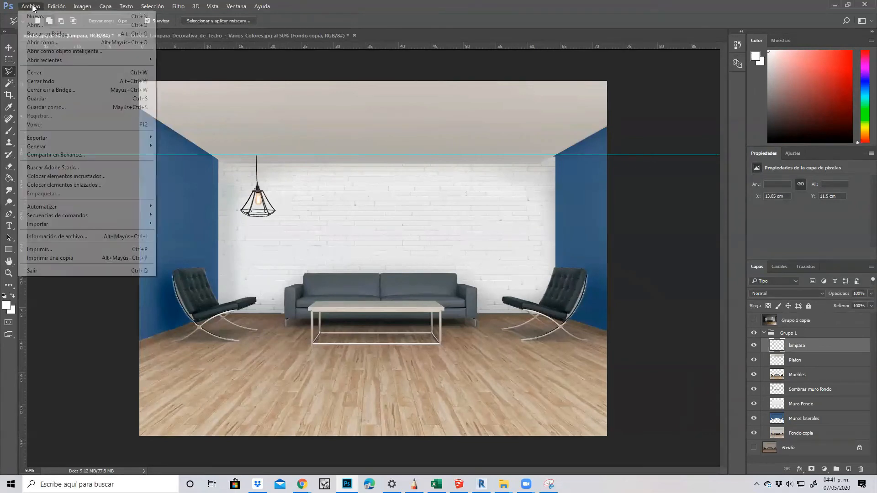
click(34, 25)
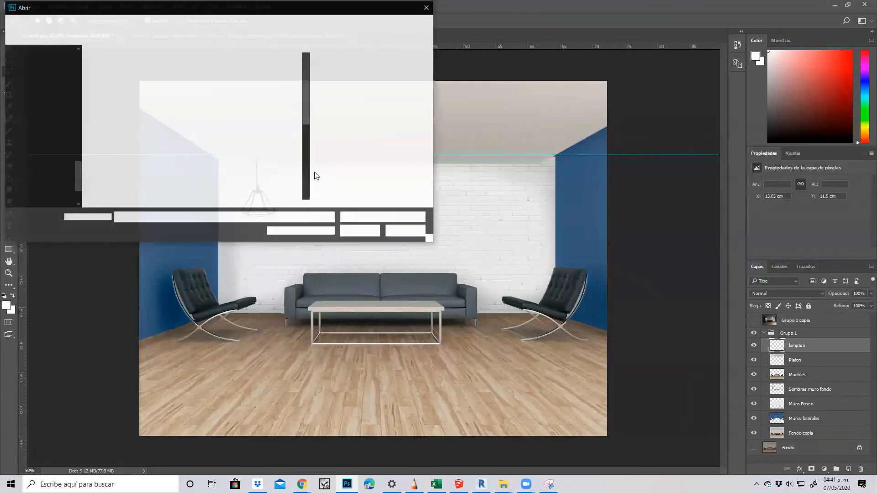
scroll(294, 174, down, 3)
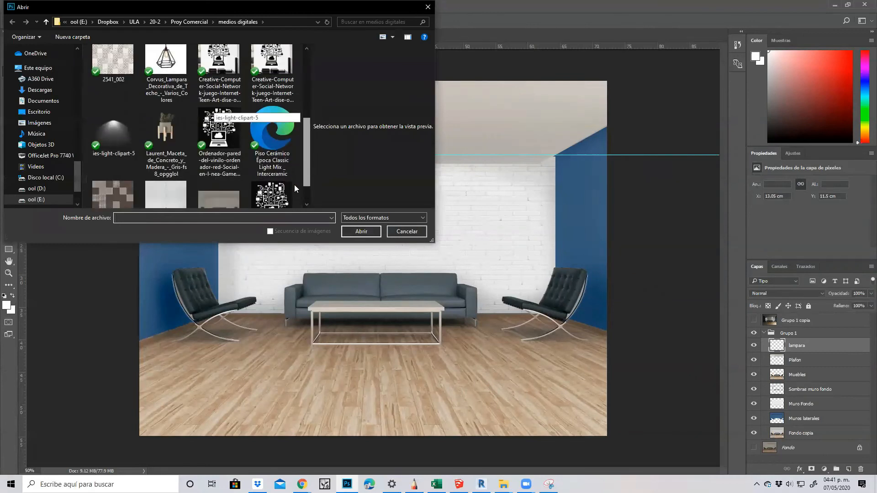
click(127, 119)
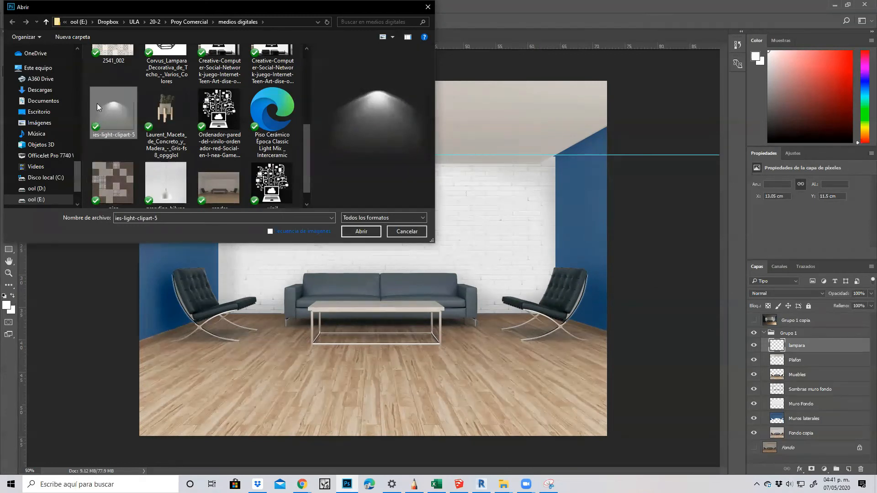
click(361, 232)
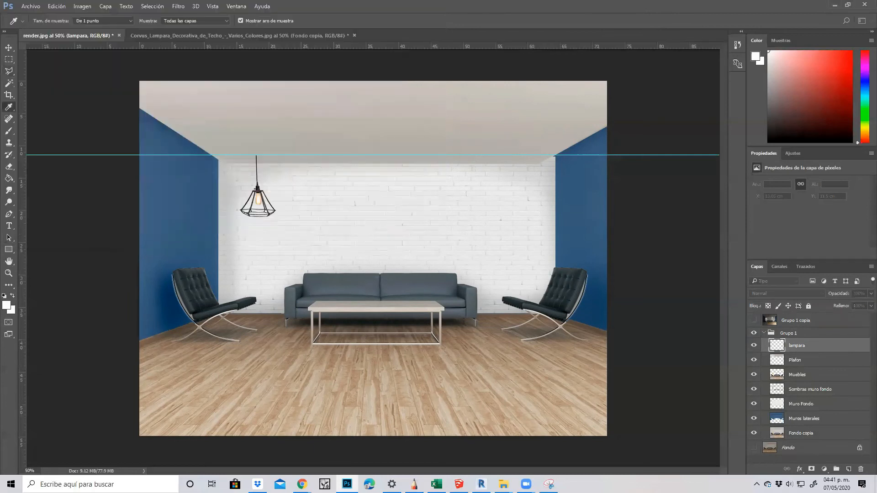
key(l)
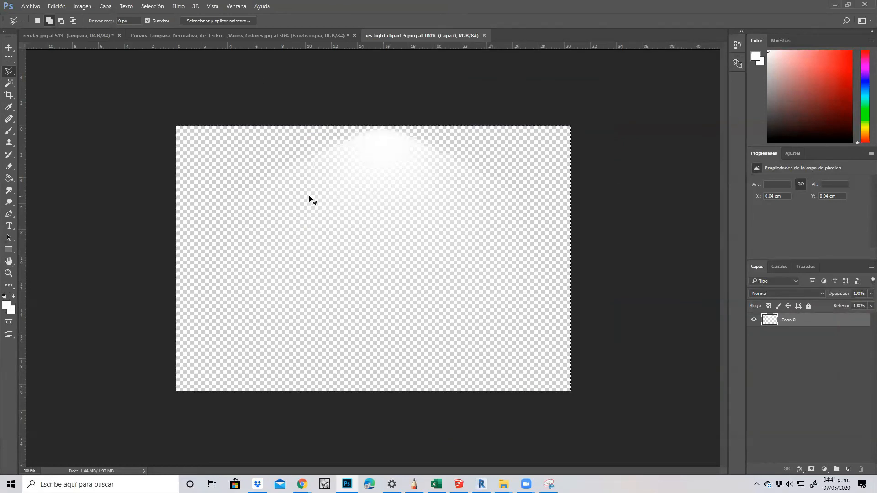
- Paste the copied light into render.jpg above the lampara layer and move it to the back wall's upper edge, over the sofa's right end
click(99, 35)
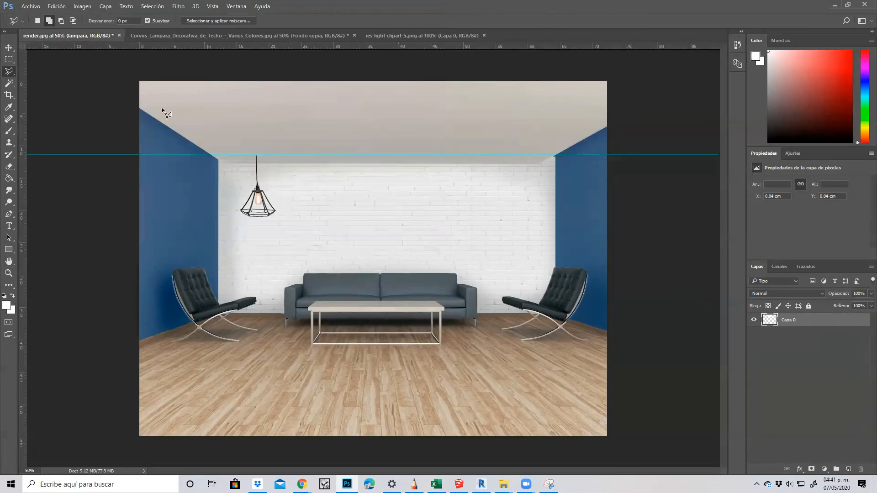
key(ctrl+v)
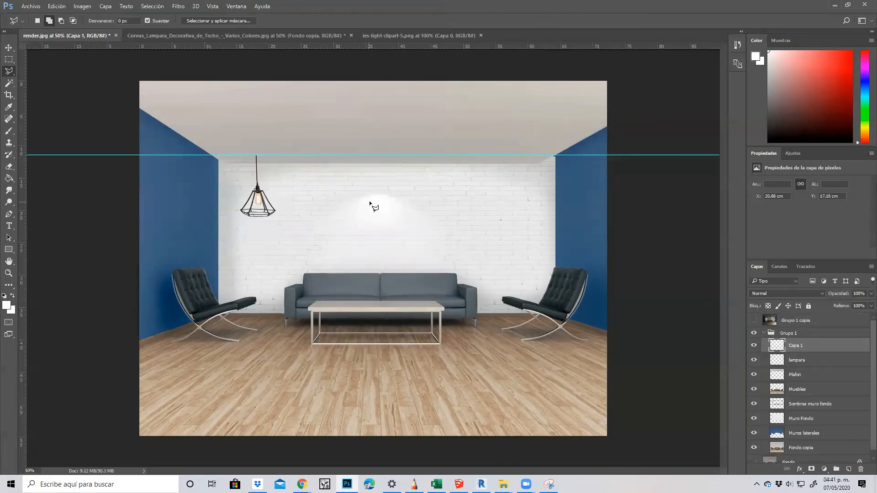
click(345, 198)
click(344, 197)
click(10, 49)
drag(376, 219, 449, 178)
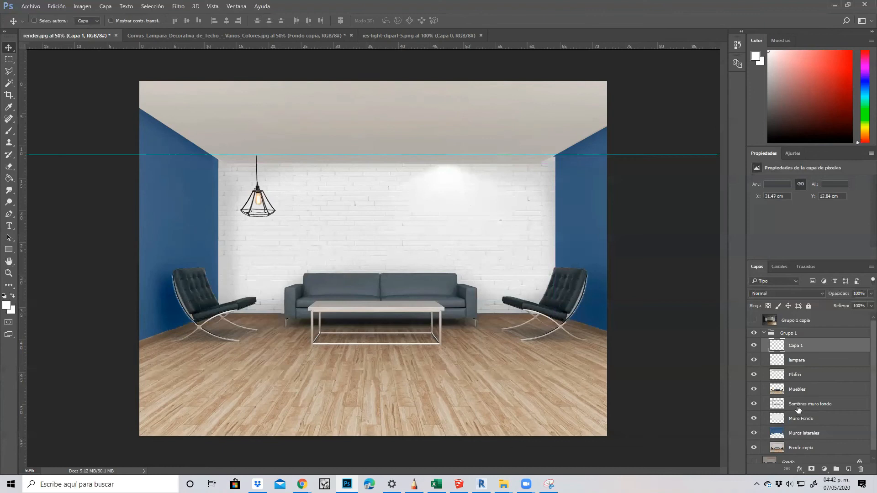
- Darken the Muro Fondo layer with Brightness/Contrast, using brightness -107 and contrast -19
click(799, 419)
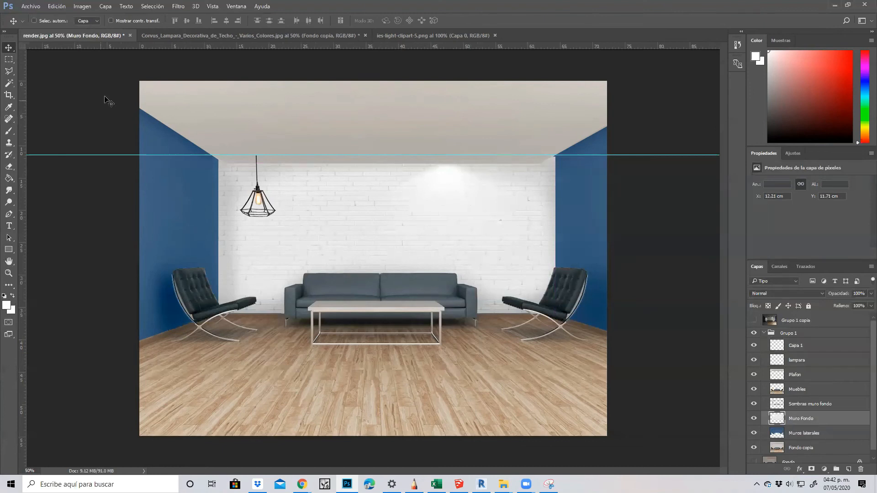
click(81, 7)
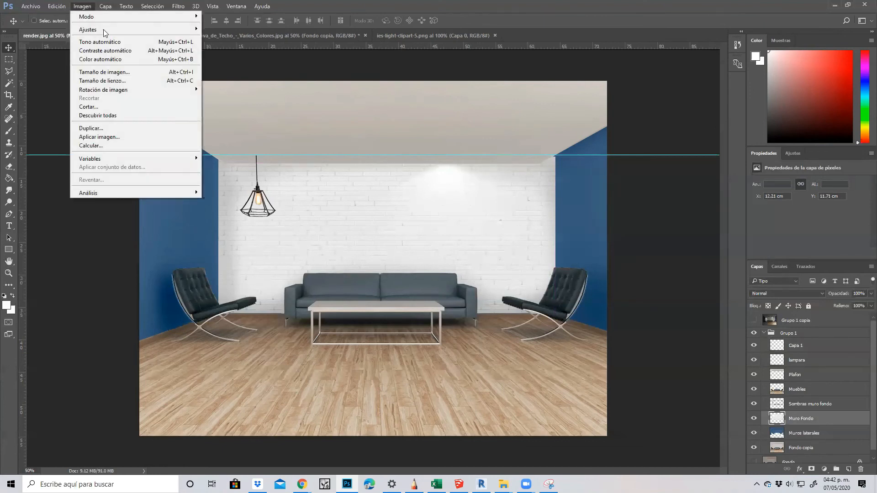
mouse_move(105, 32)
click(228, 30)
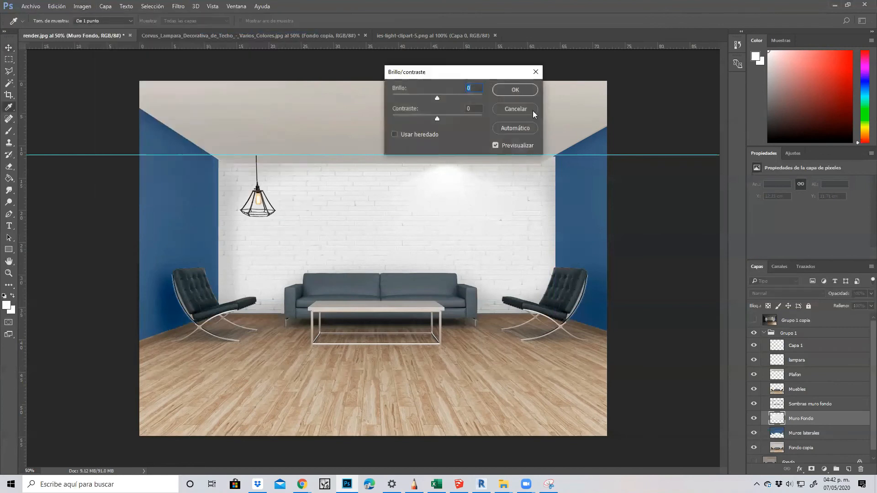
drag(437, 97, 421, 119)
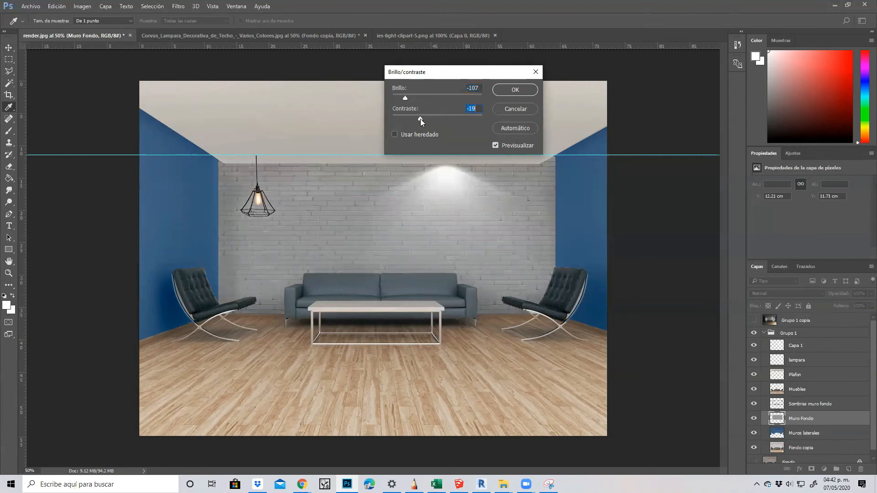
click(513, 93)
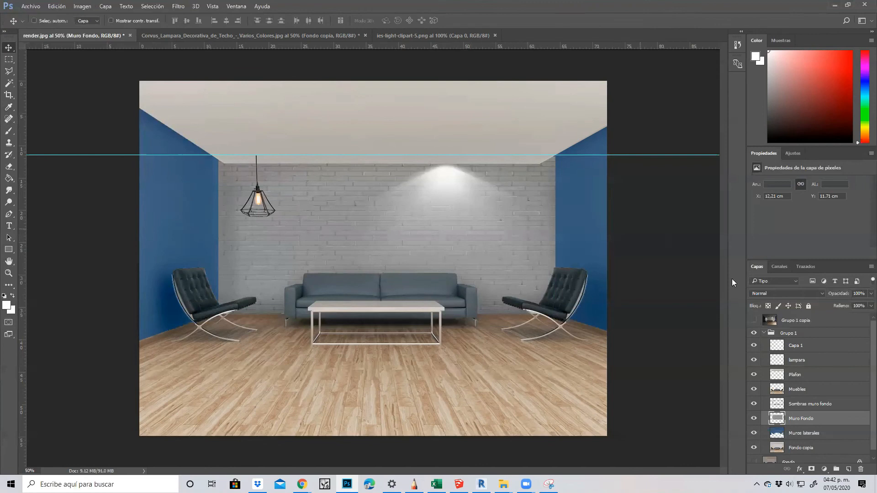
- Move the pasted light on Capa 1 so that it shines down from the pendant lamp
click(794, 347)
drag(437, 178, 240, 211)
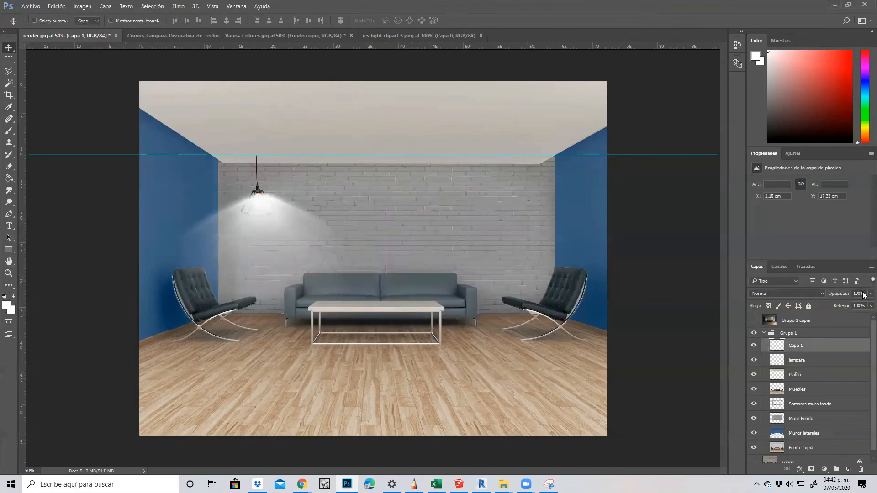
- Lower the opacity of the pasted light on Capa 1 to 32%
click(871, 294)
drag(846, 304, 842, 304)
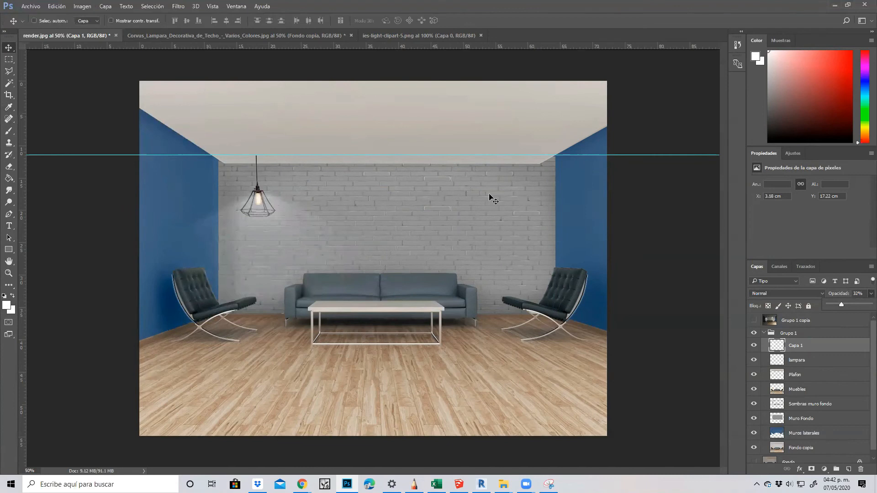
click(811, 360)
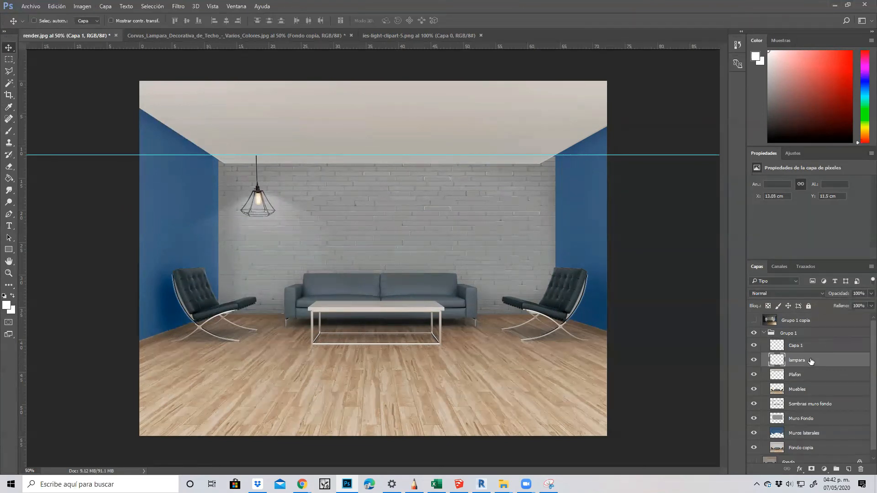
- Compare the render with the Lighting Effects version by showing and hiding the Grupo 1 copia layer
click(754, 320)
click(755, 320)
click(754, 320)
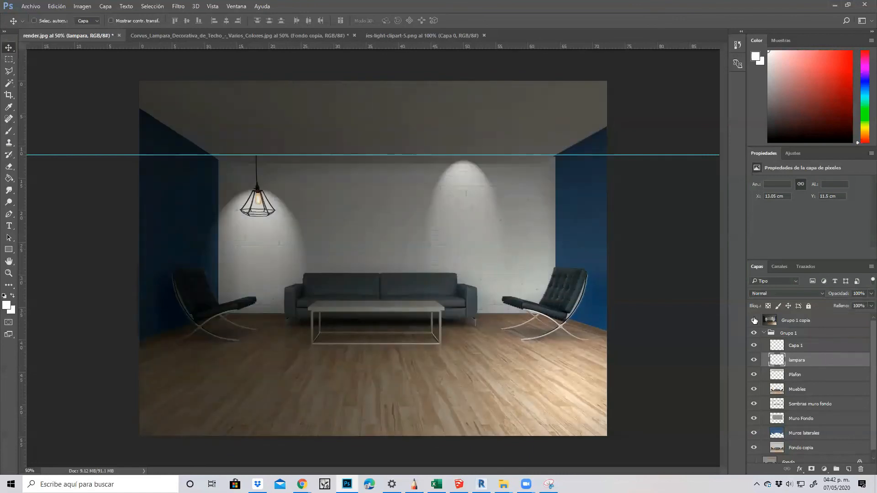
click(798, 322)
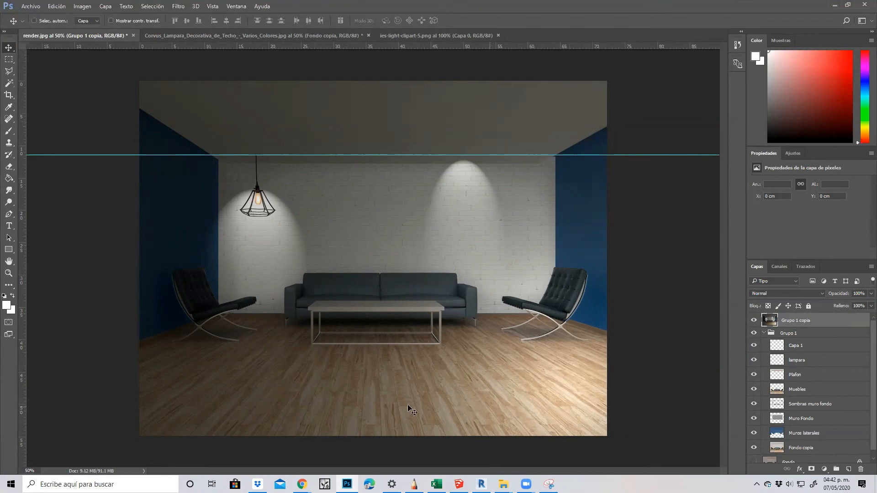
click(754, 323)
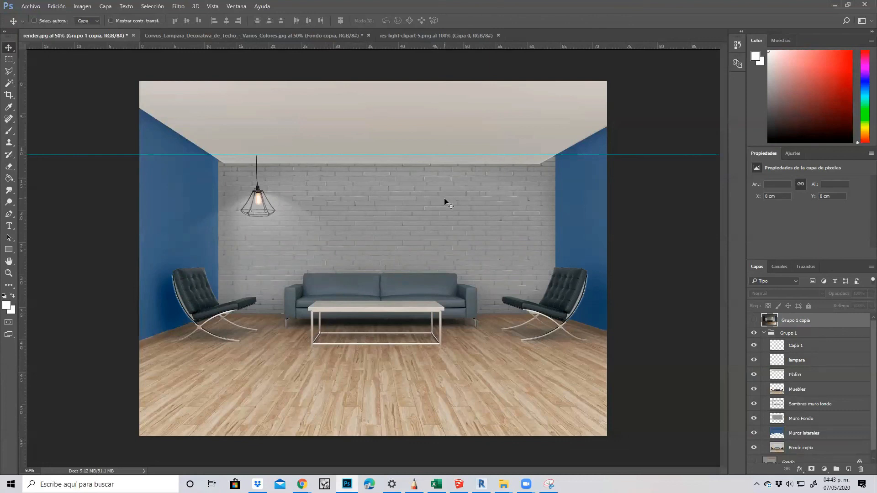
- Reposition the Capa 1 light so that it shines from the bulb of the pendant lamp
click(776, 349)
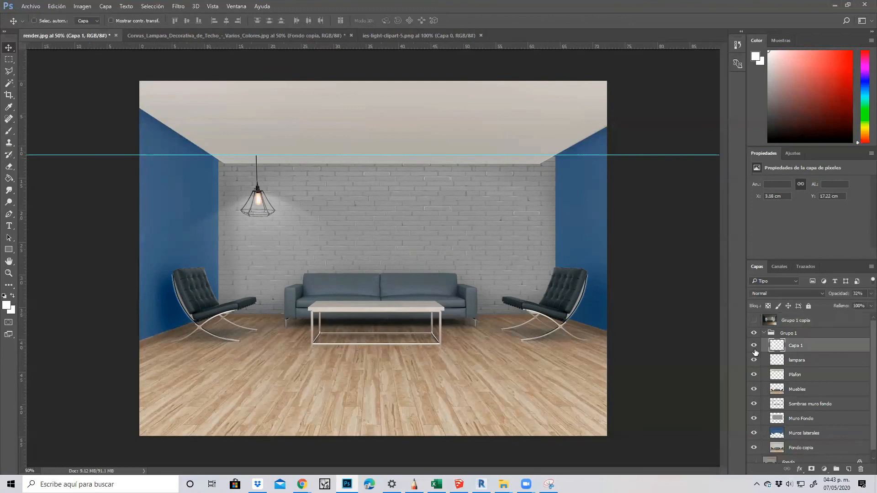
drag(265, 200, 257, 200)
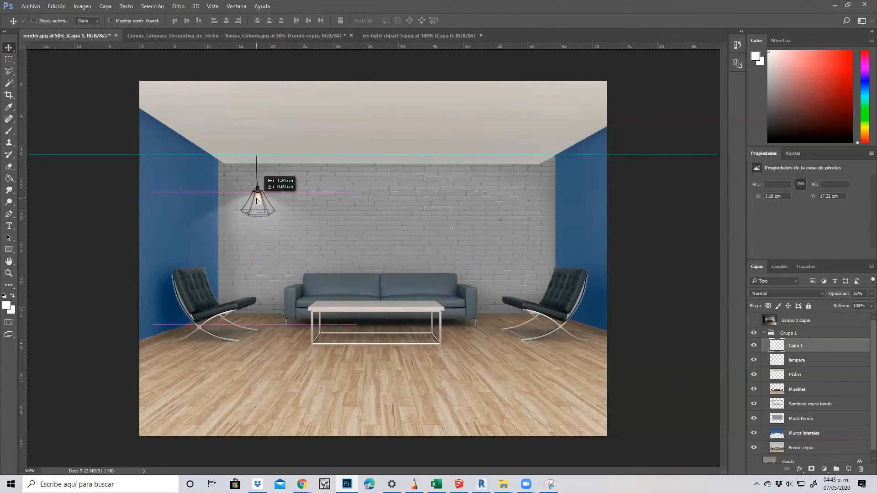
drag(257, 200, 259, 202)
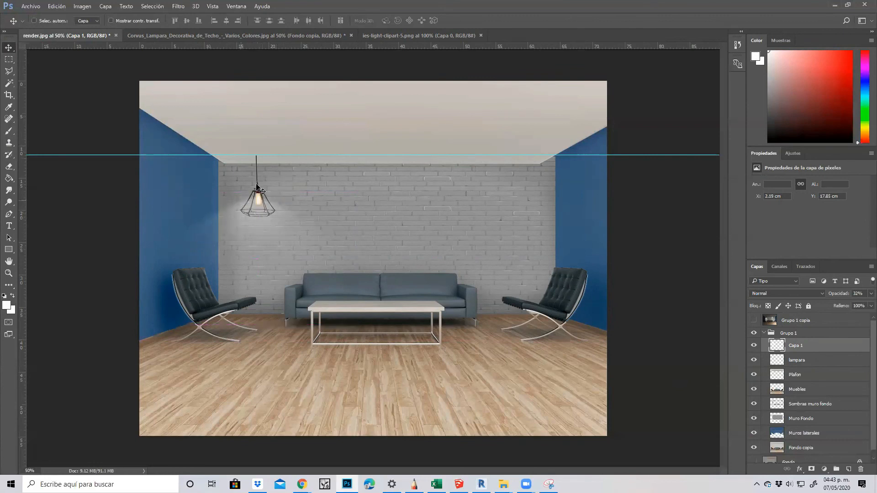
drag(282, 204, 391, 171)
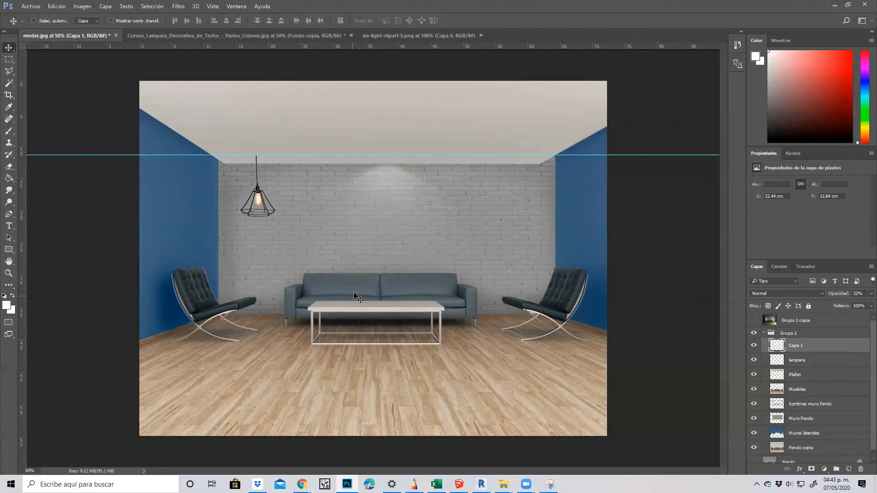
drag(386, 170, 258, 204)
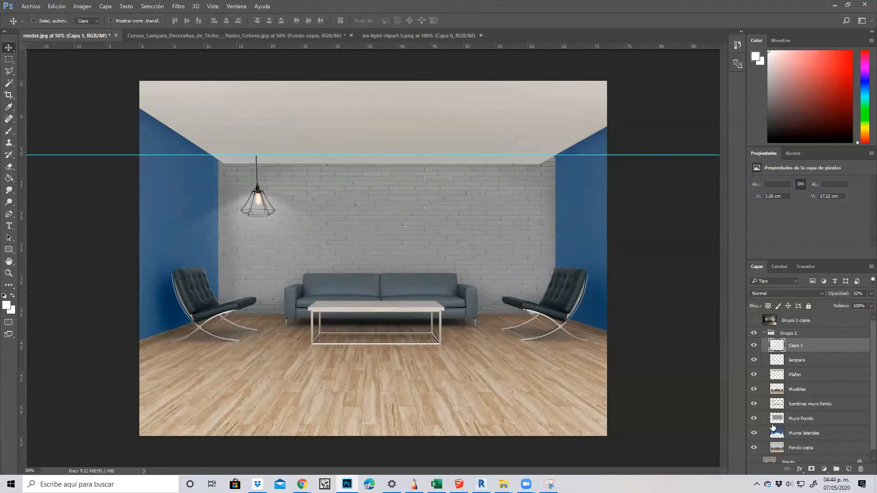
click(755, 389)
click(754, 389)
- Switch to Chrome and run a Google image search for "maceta planta"
mouse_move(302, 485)
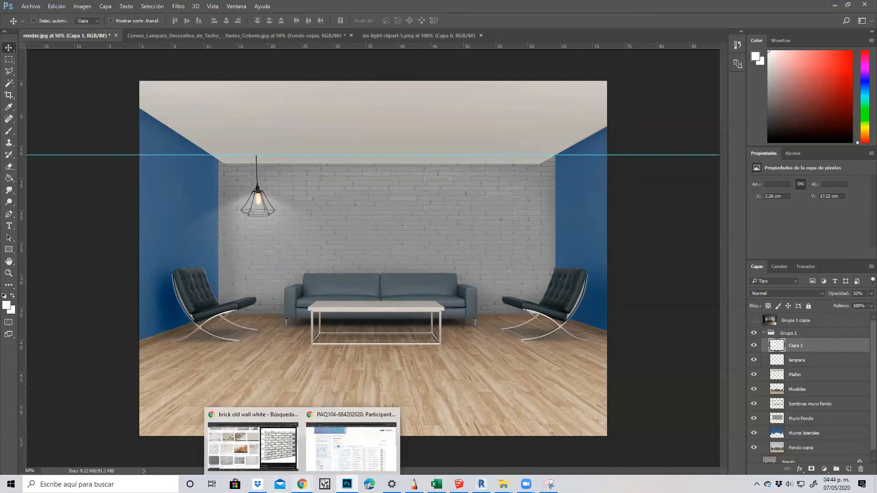
click(251, 440)
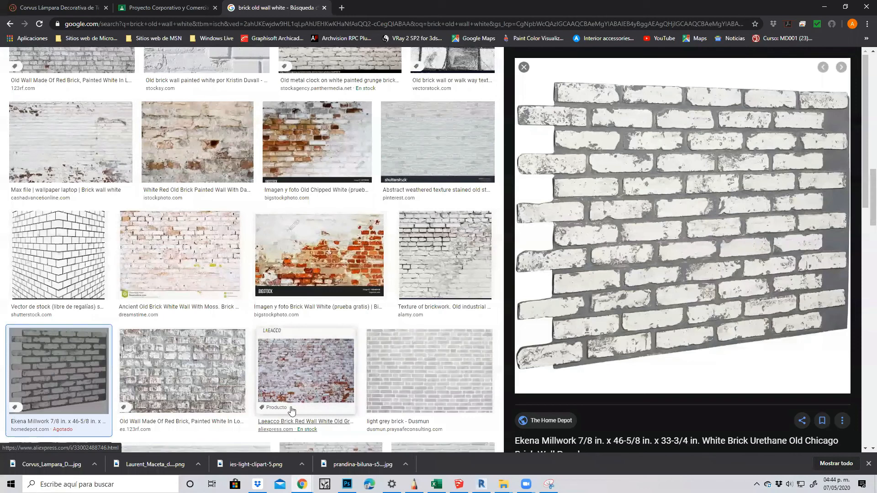
click(210, 26)
text(maceta )
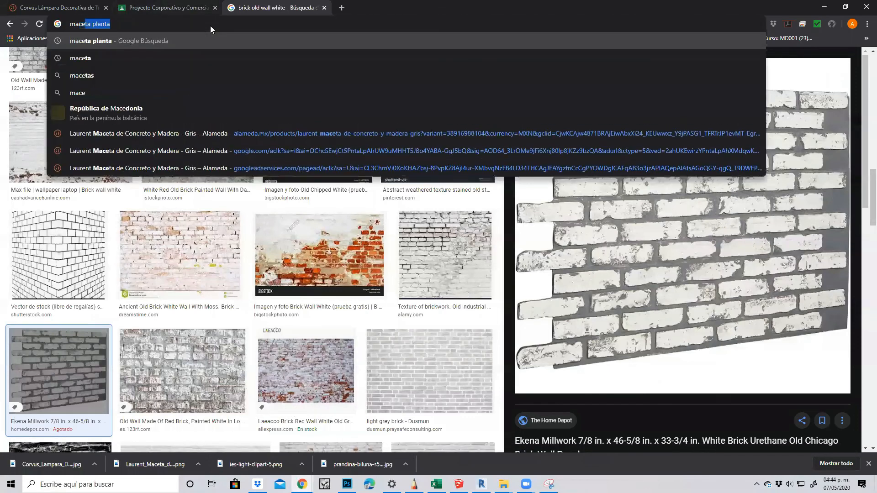
text(planta)
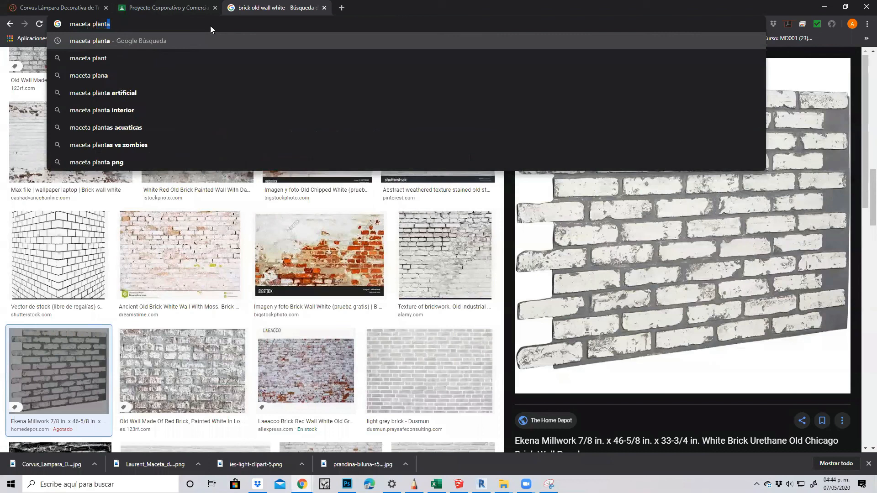
key(Return)
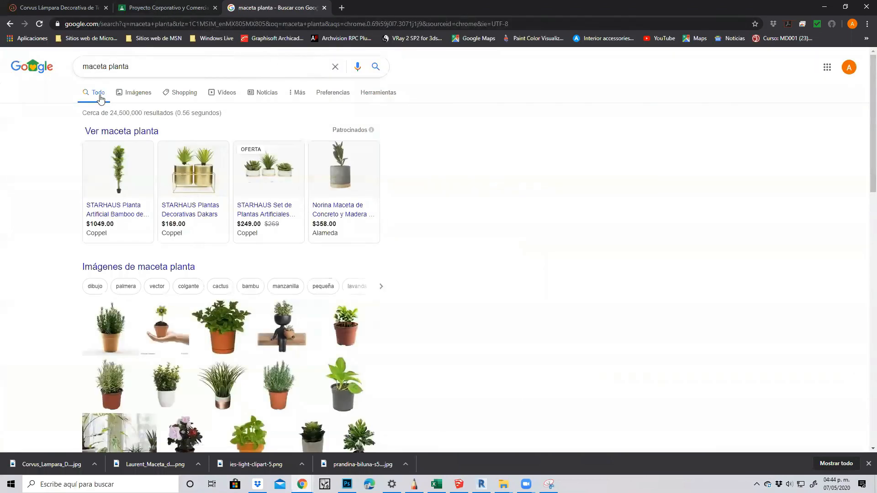
click(139, 102)
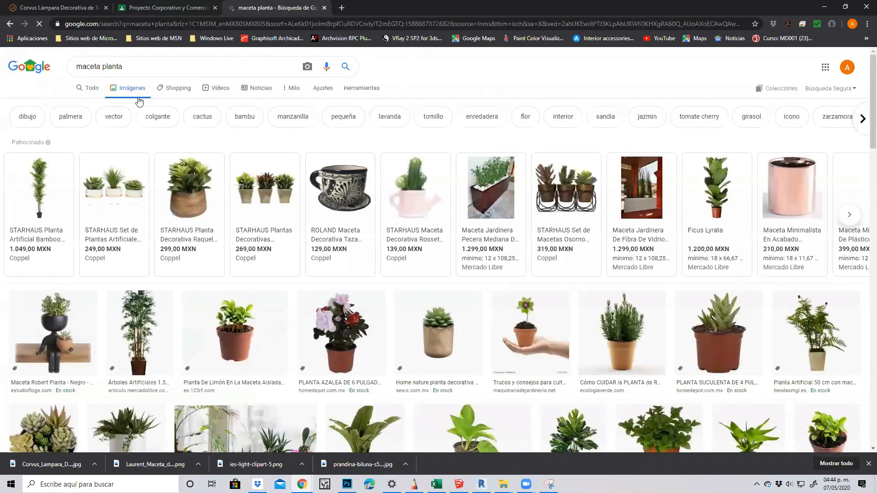
- Copy the Free3D image of the broad-leaved plant in a dark grey pot from the image results
scroll(313, 190, down, 2)
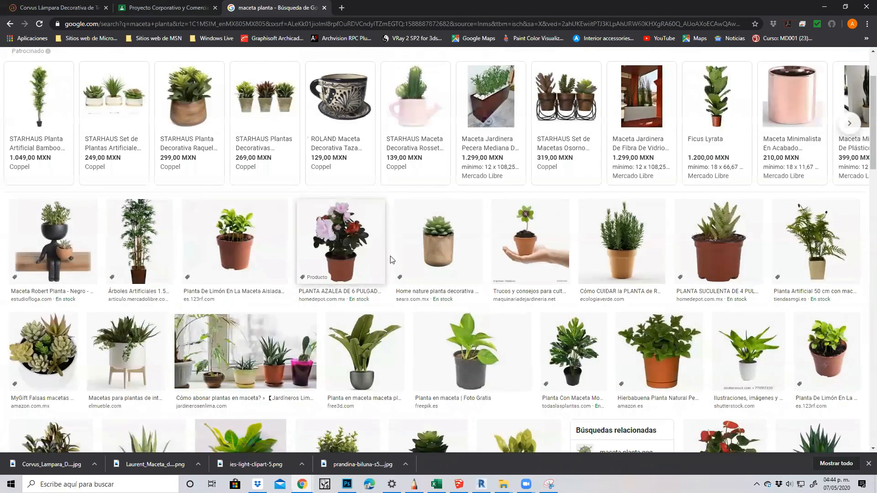
scroll(374, 256, up, 1)
click(378, 381)
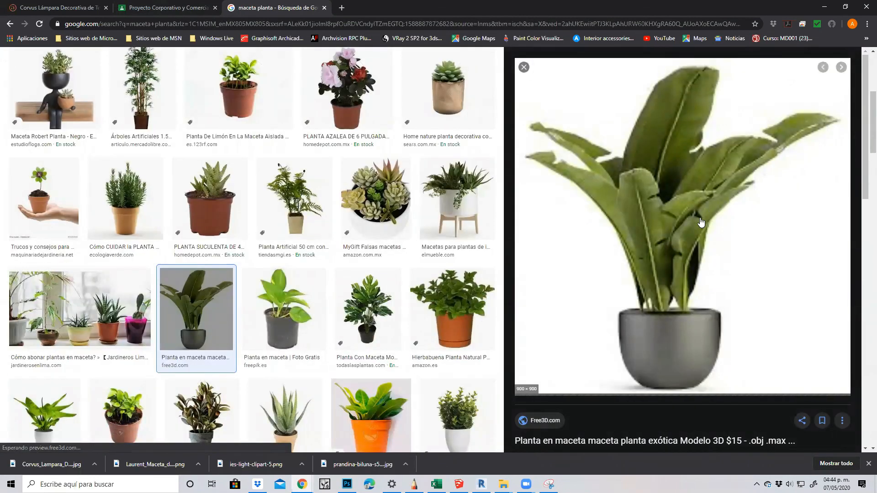
right_click(668, 192)
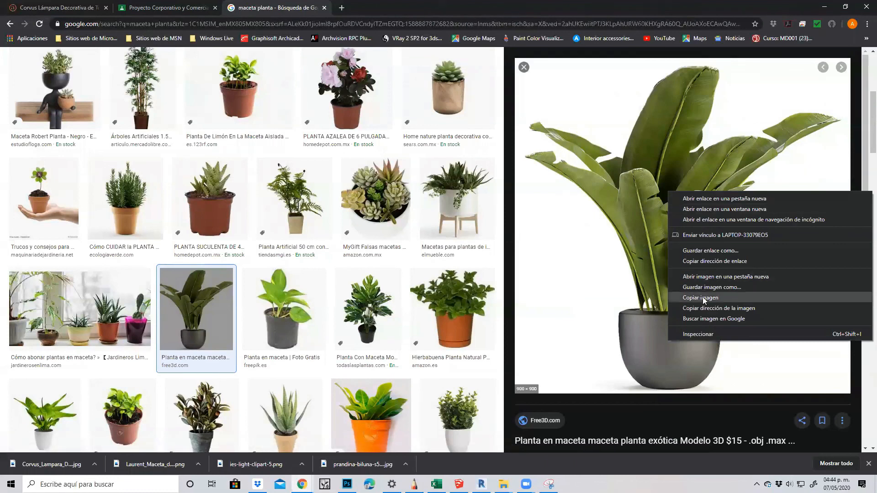
click(702, 297)
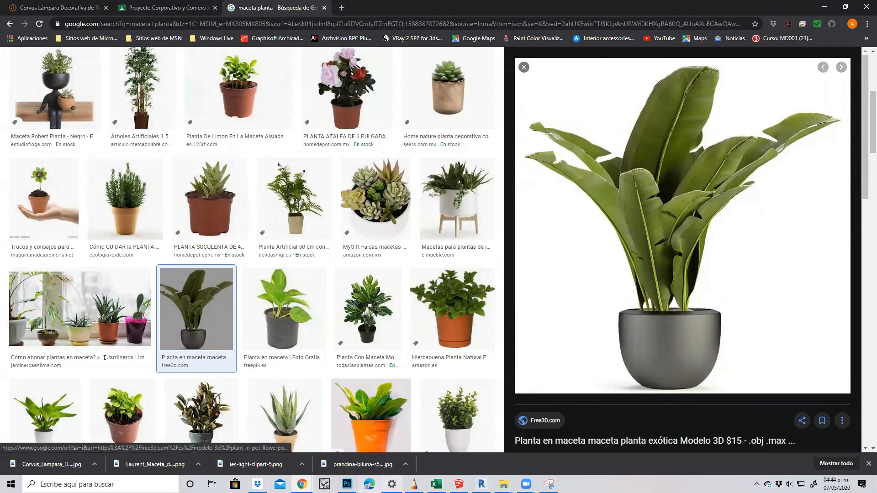
- Switch back to Photoshop, paste the plant image into render.jpg and move it over the left armchair
click(347, 484)
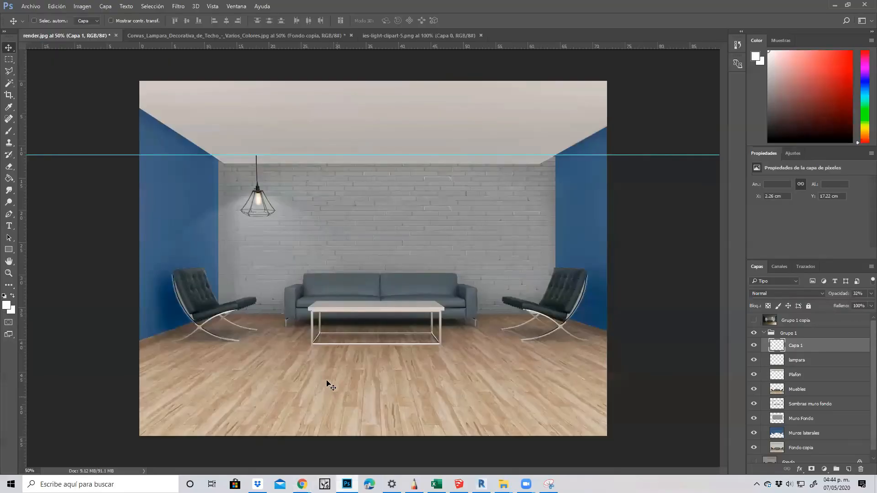
key(ctrl+v)
drag(392, 298, 216, 281)
- Remove the white background around the plant on Capa 2 with the Magic Wand and clear the selection
click(9, 82)
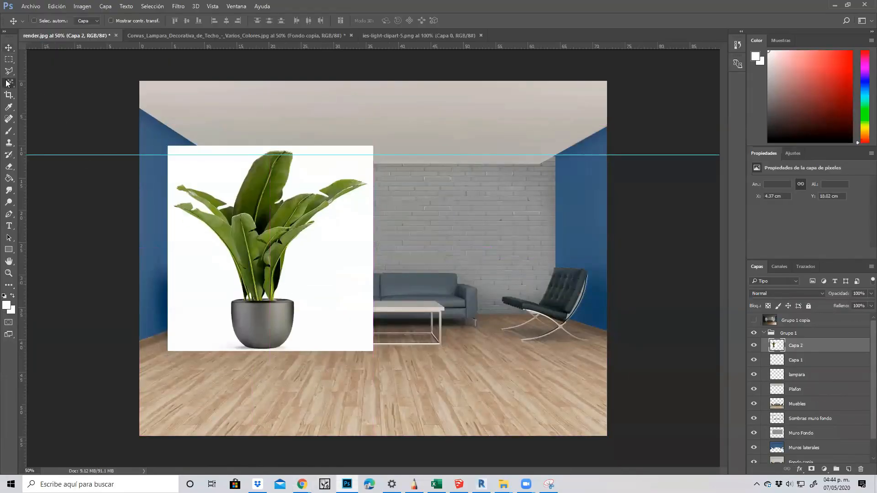
click(194, 184)
key(Delete)
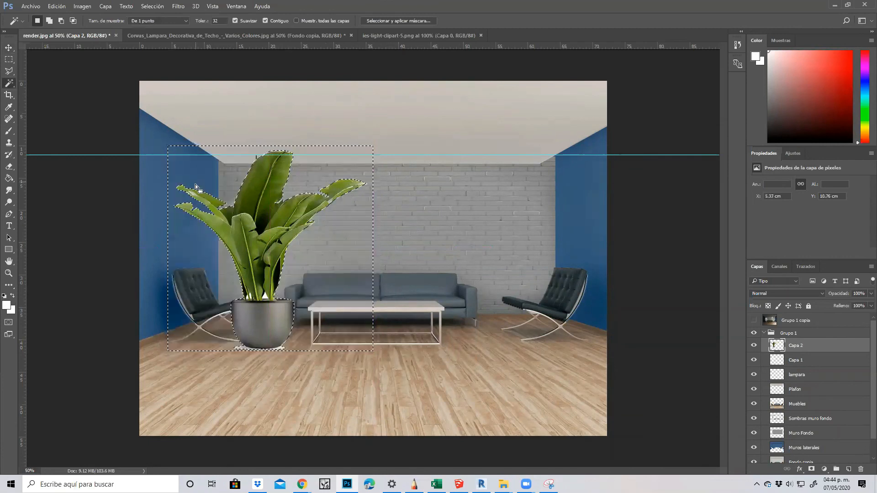
key(ctrl+d)
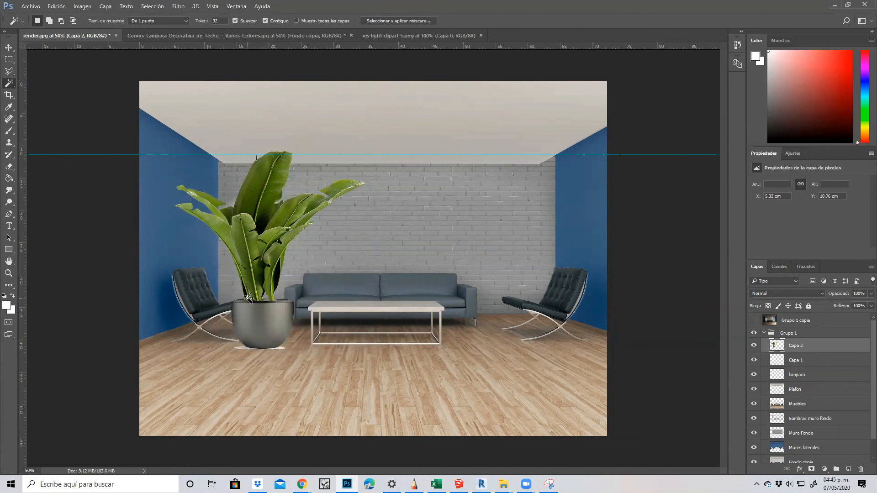
click(244, 349)
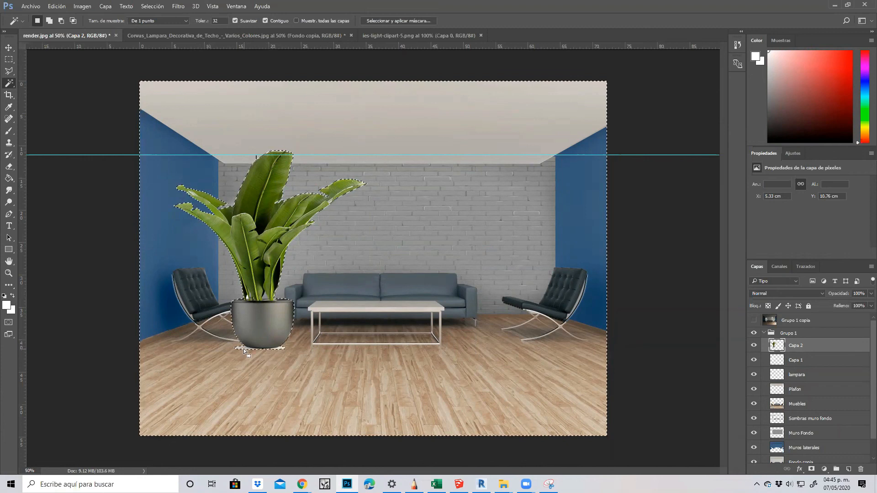
click(281, 350)
click(281, 350)
key(ctrl+d)
- Place Capa 2 directly below the Muebles layer and scale the plant down behind the right armchair
drag(798, 348, 803, 414)
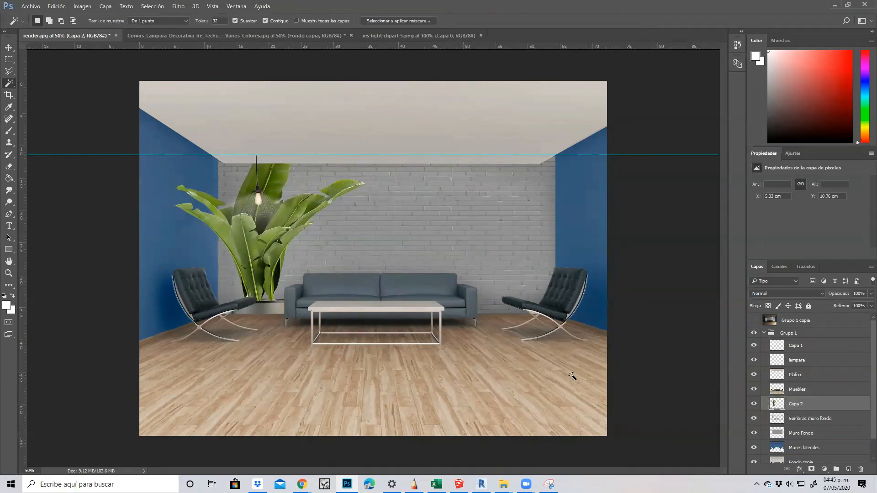
key(ctrl+t)
drag(368, 348, 313, 293)
drag(237, 275, 517, 309)
drag(450, 325, 470, 305)
drag(541, 281, 467, 319)
drag(527, 292, 530, 299)
key(Return)
key(w)
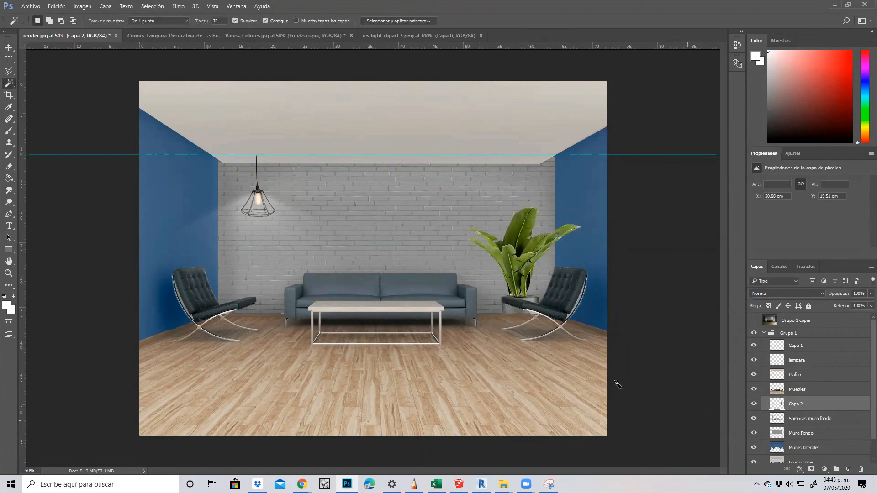
- Delete the background area under the right armchair's footrest from the Muebles layer with the Magic Wand
click(784, 392)
click(503, 325)
key(Delete)
key(ctrl+d)
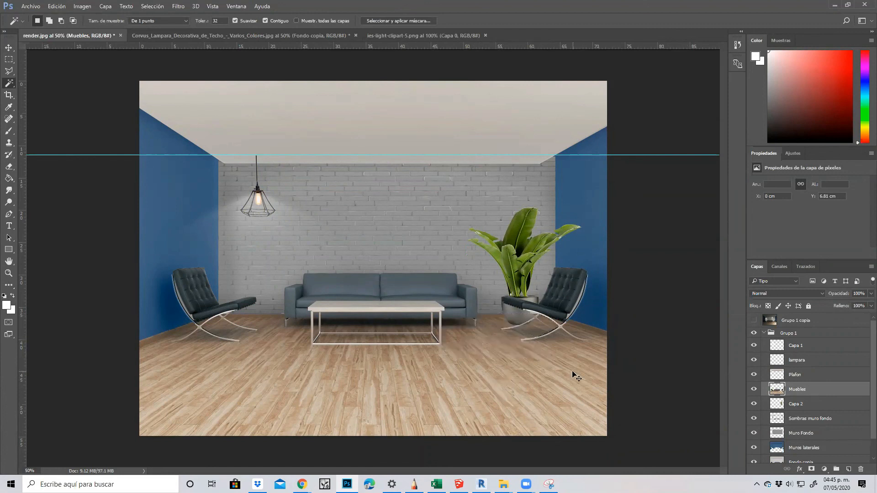
- Scale the plant on Capa 2 down to about 79% of its size
click(797, 406)
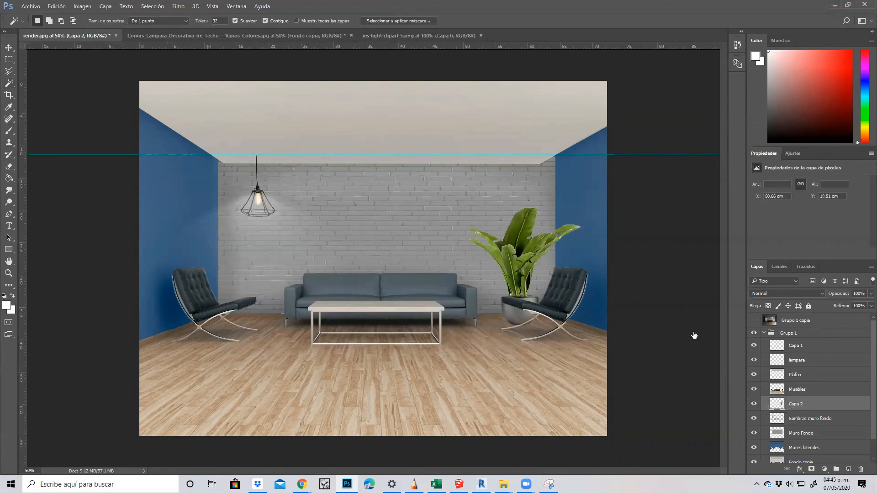
key(ctrl+t)
drag(581, 207, 554, 228)
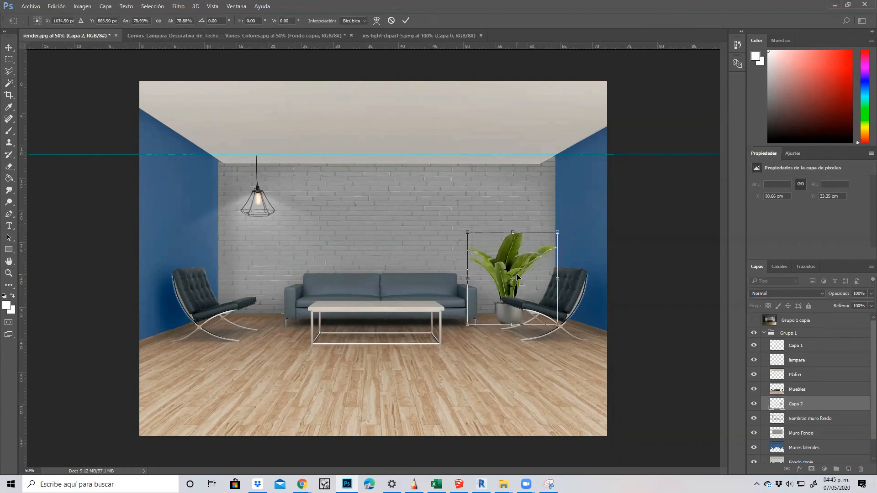
key(Return)
key(w)
- Move the plant on Capa 2 up and further behind the right armchair
click(511, 317)
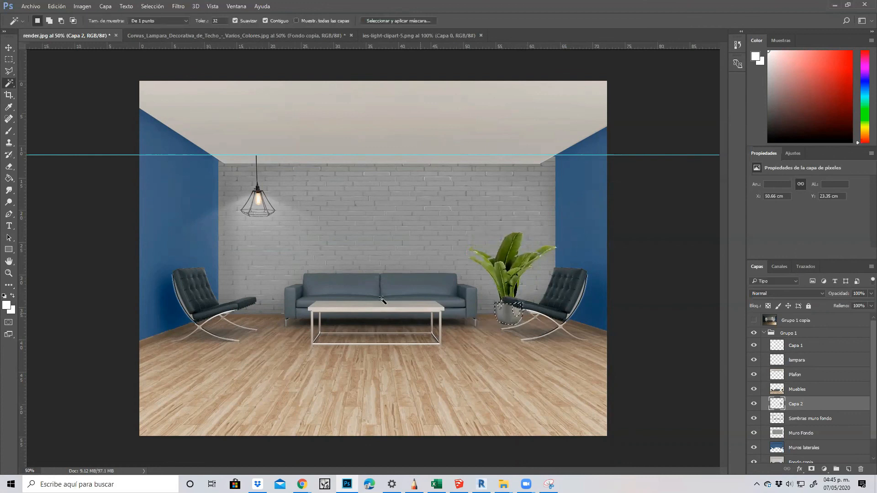
key(ctrl+d)
click(9, 48)
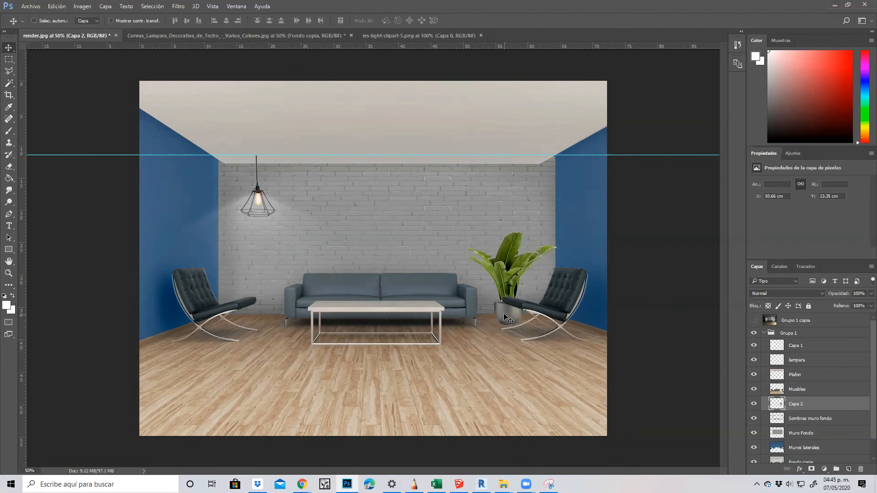
drag(507, 311, 521, 286)
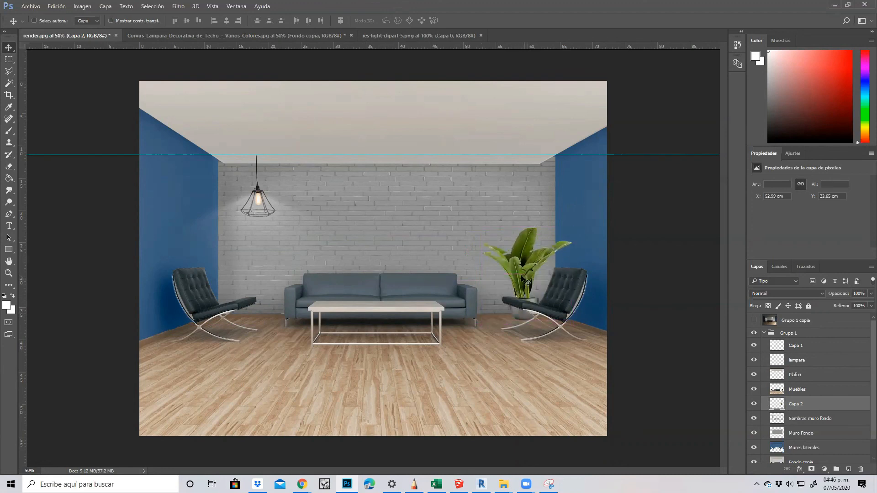
- Mirror the plant on Capa 2 horizontally at about 86% width and place its pot behind the right armchair's footrest
key(ctrl+t)
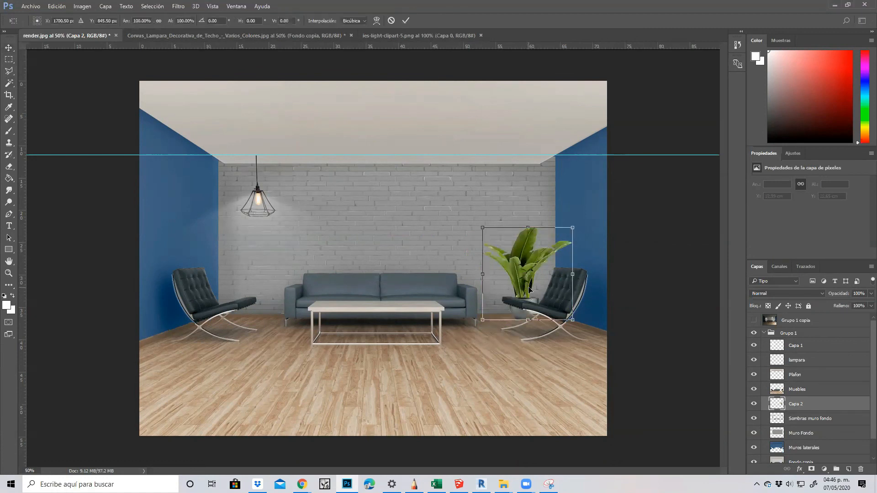
drag(536, 275, 400, 273)
drag(454, 265, 521, 265)
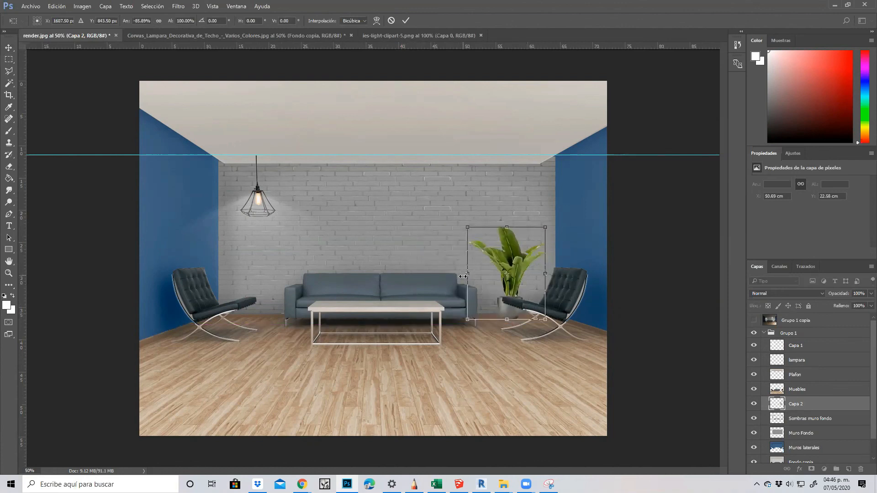
key(Return)
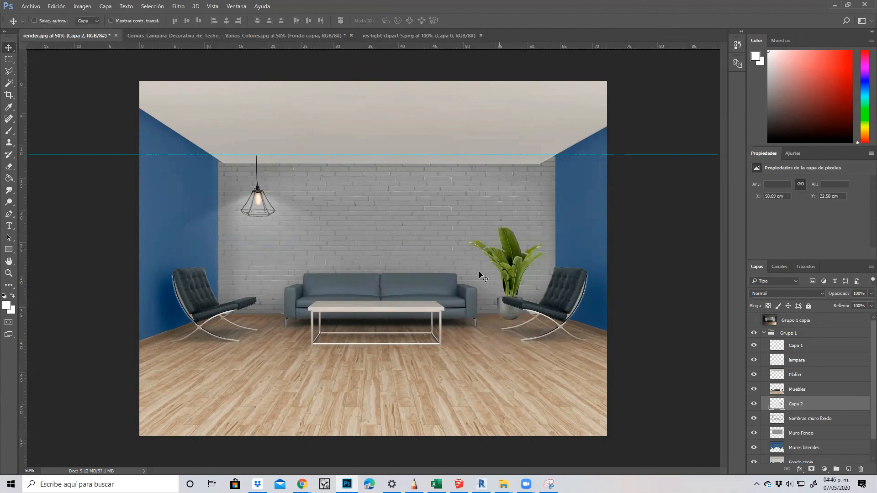
drag(509, 316, 507, 316)
- Rename the plant layer Capa 2 as "maceta"
key(ctrl+plus)
key(ctrl+plus)
key(ctrl+plus)
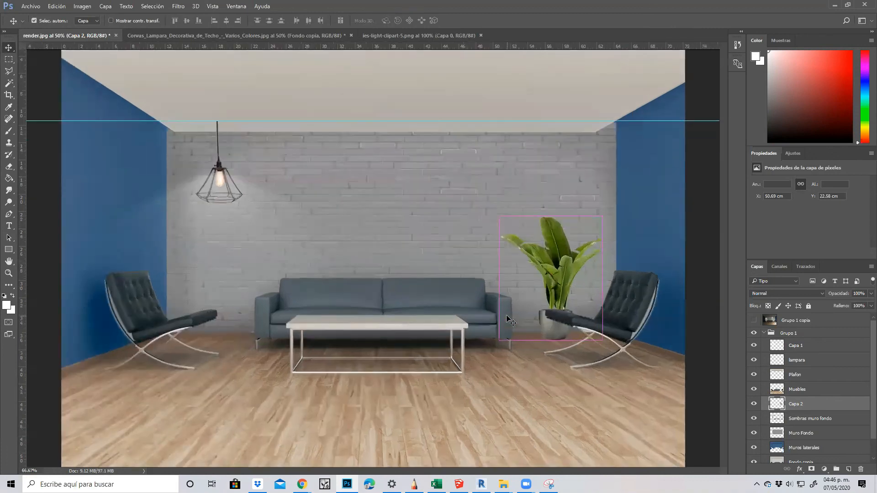
scroll(532, 289, down, 1)
scroll(525, 292, down, 5)
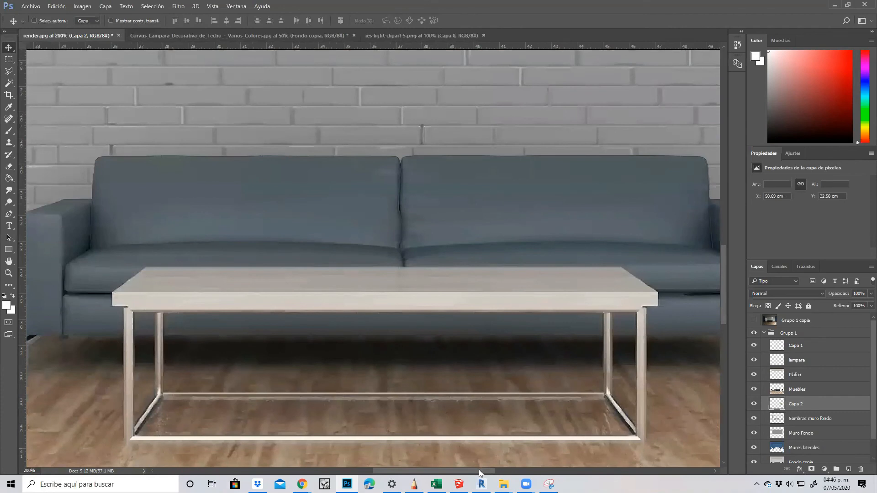
drag(479, 470, 572, 470)
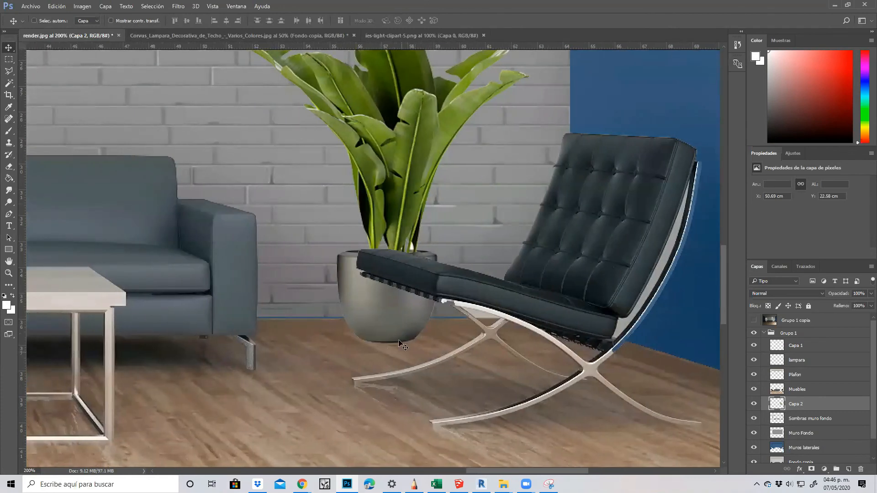
click(792, 421)
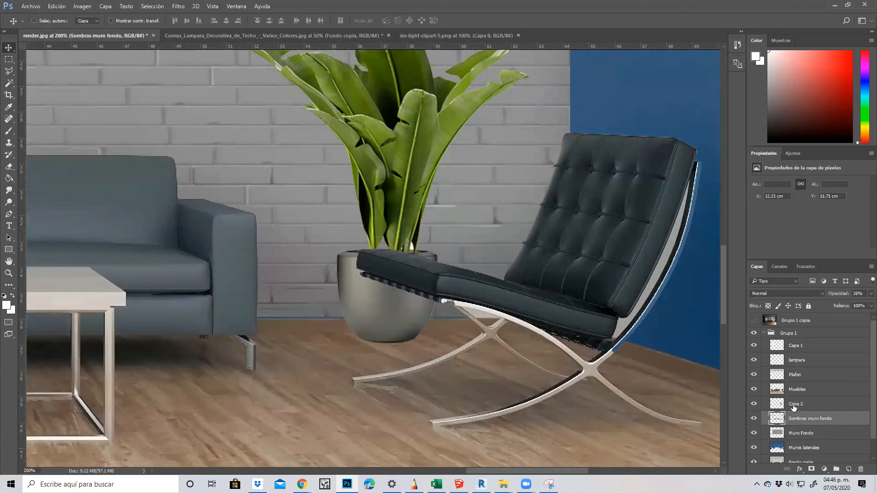
double_click(794, 405)
text(maceta)
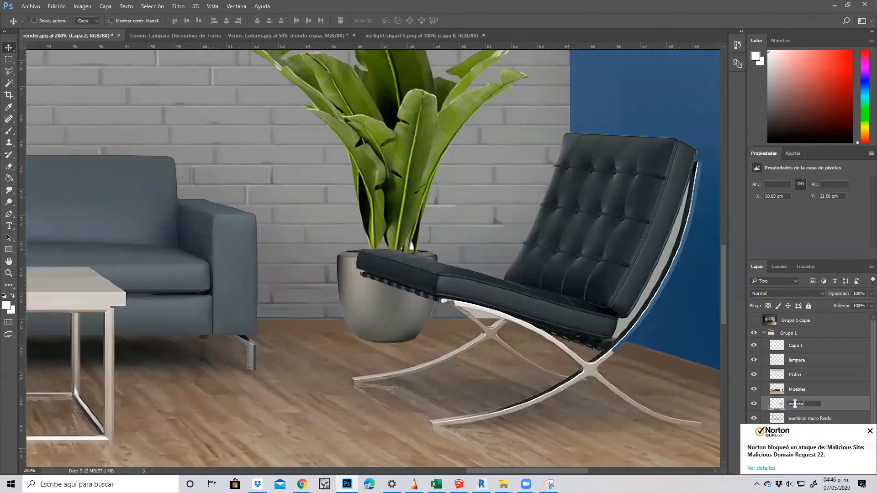
click(870, 430)
- Add a new layer directly above Sombras muro fondo and set the foreground colour to black
click(822, 421)
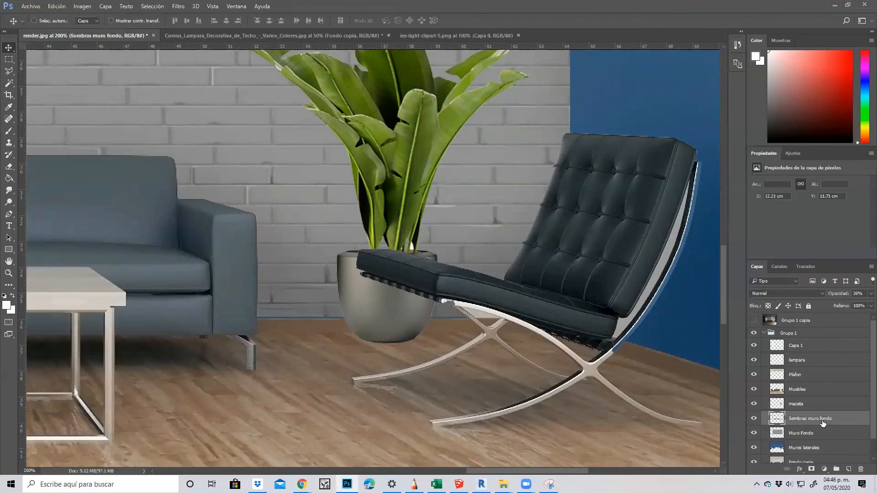
click(849, 469)
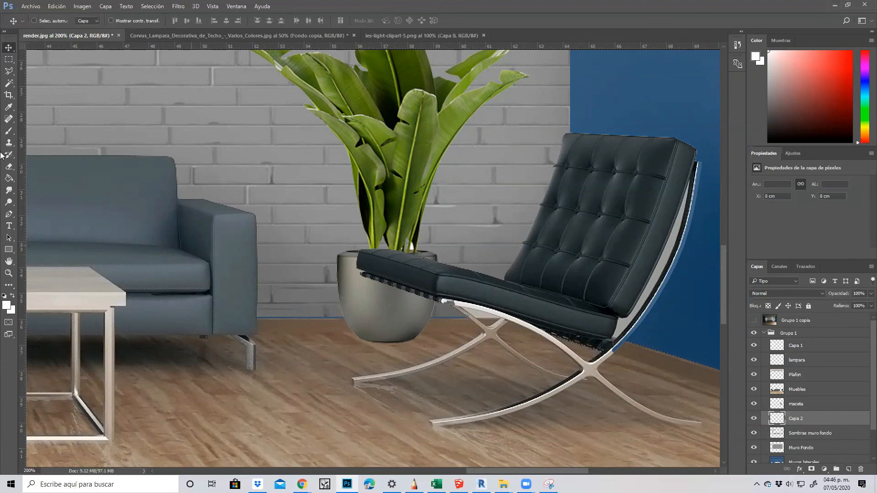
click(7, 305)
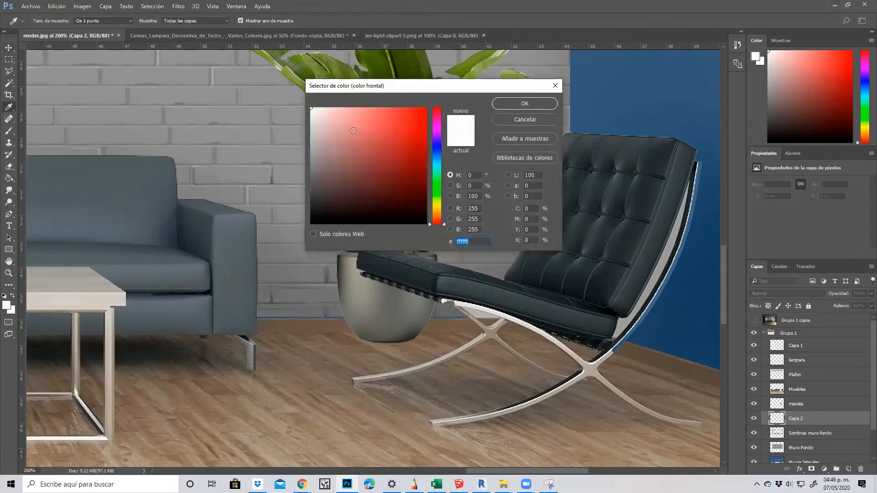
click(311, 219)
click(526, 101)
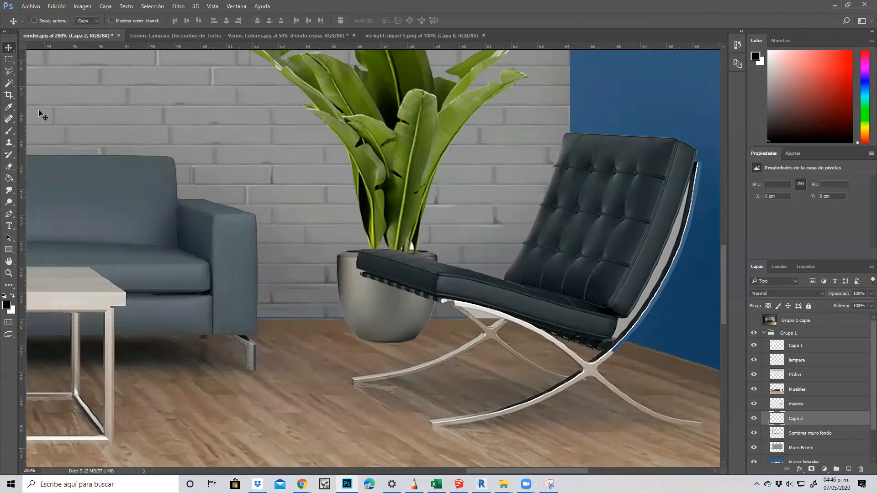
- Paint a soft black shadow on the floor under the plant pot with a 51 px brush at 64% opacity
click(9, 131)
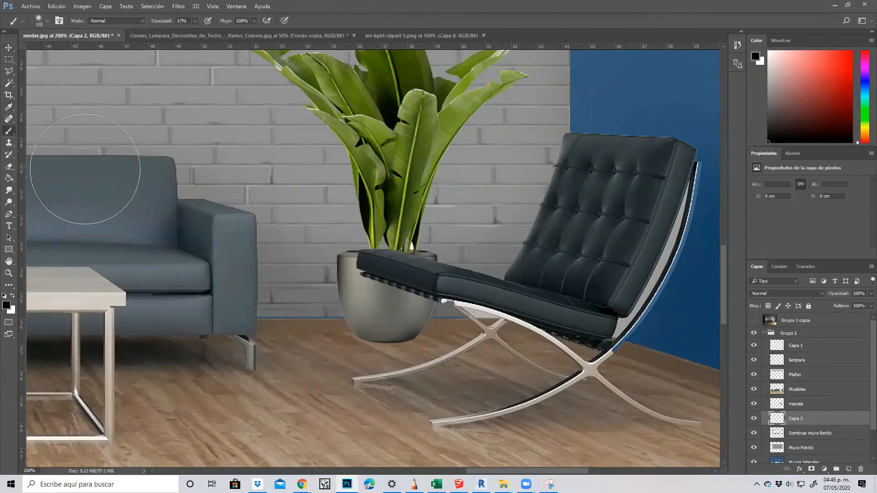
click(48, 21)
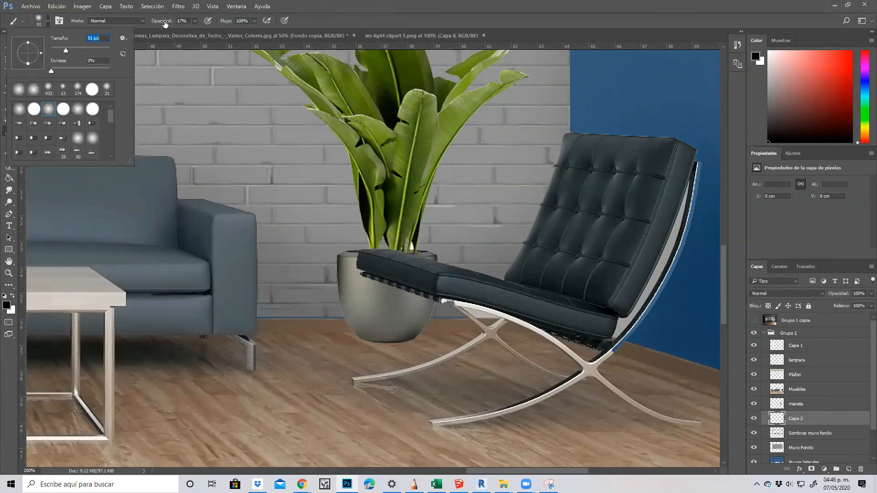
click(194, 22)
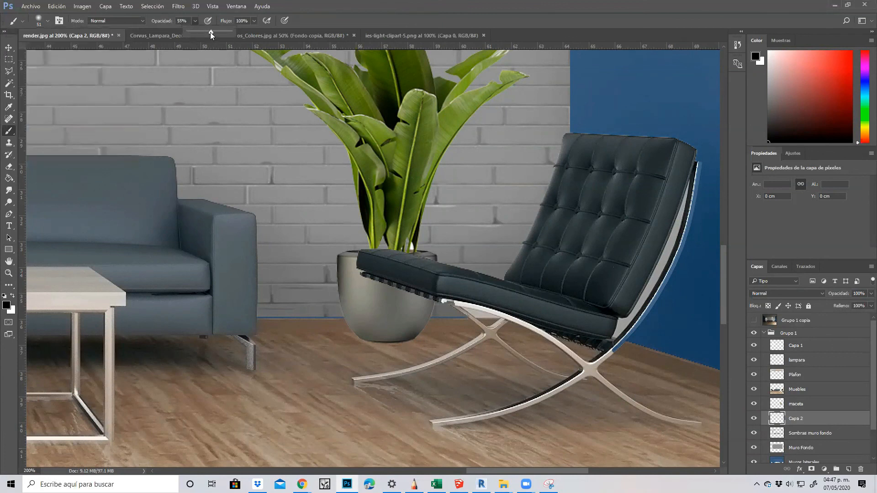
drag(215, 32, 216, 32)
drag(375, 336, 428, 333)
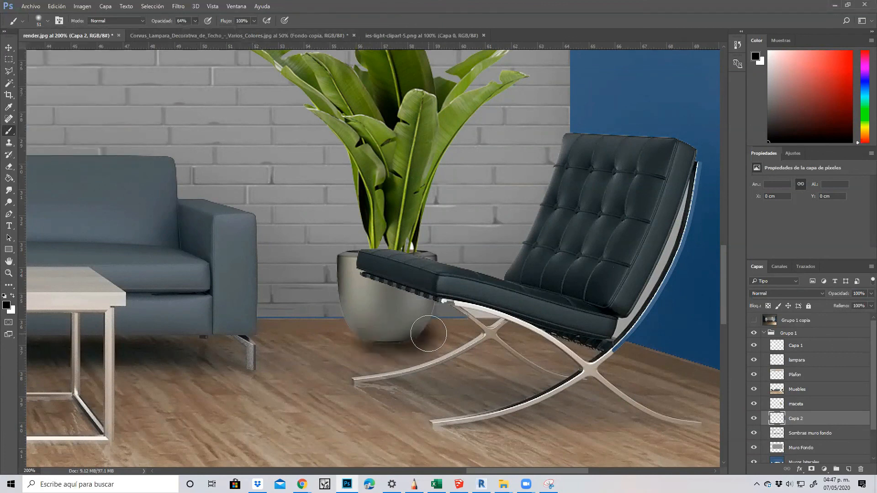
- Reduce the brush to 21 px and darken the shadow close to the pot's base
click(47, 23)
drag(65, 51, 58, 52)
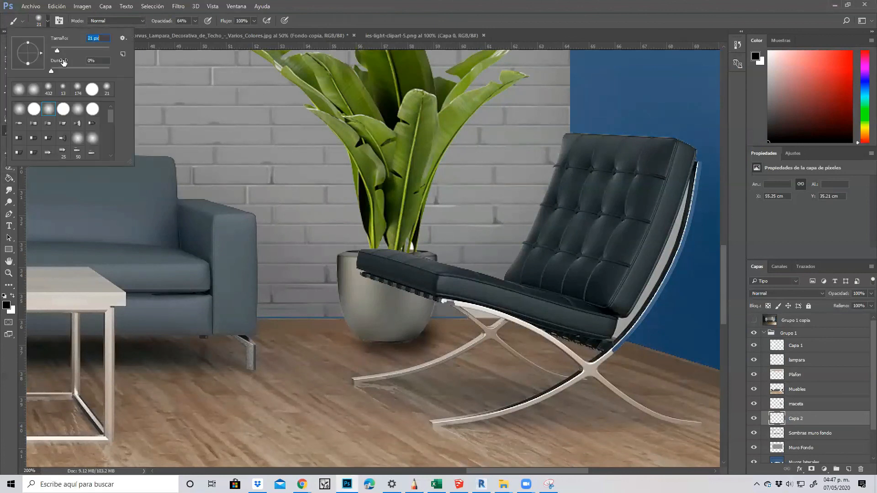
click(428, 338)
mouse_move(428, 338)
mouse_down()
mouse_move(440, 338)
mouse_move(361, 338)
mouse_move(419, 340)
mouse_up()
- Lower the opacity of the pot's shadow layer to 40%
drag(847, 304, 840, 305)
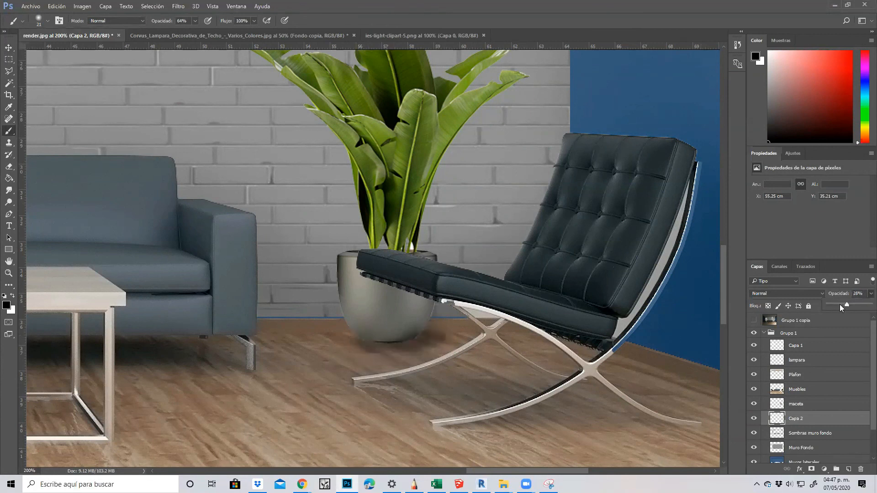
click(844, 306)
key(ctrl+minus)
key(ctrl+minus)
key(ctrl+minus)
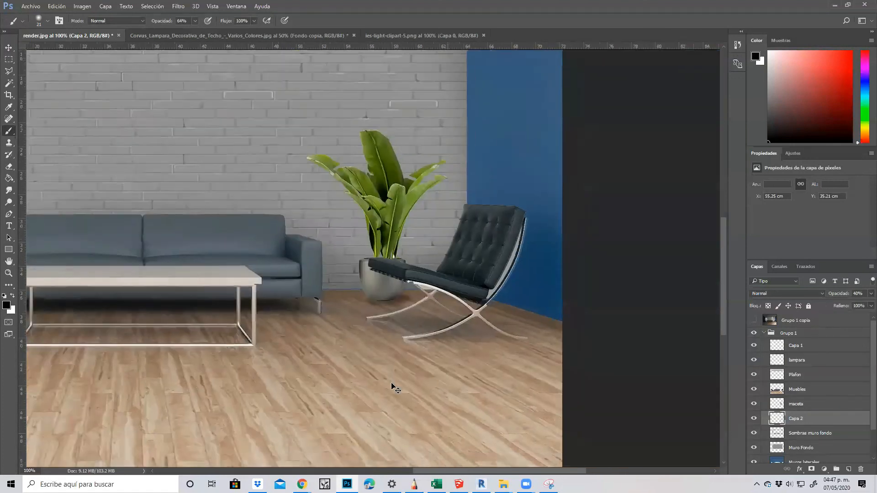